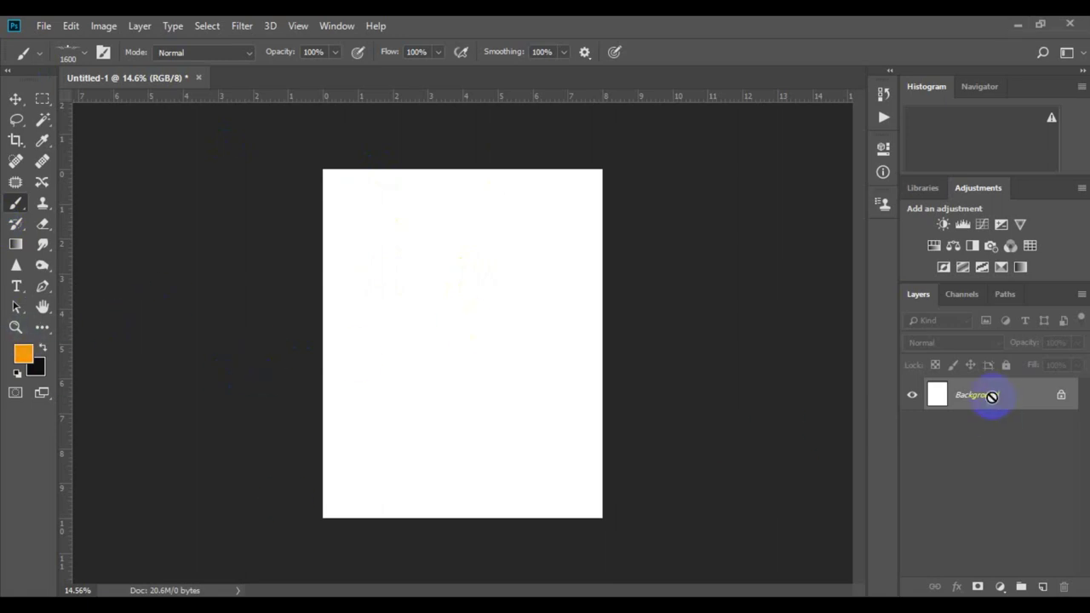
Fill the Untitled-1 Background layer with the black background colour.
key("ctrl+BackSpace")
scroll(501, 383, "up", 1)
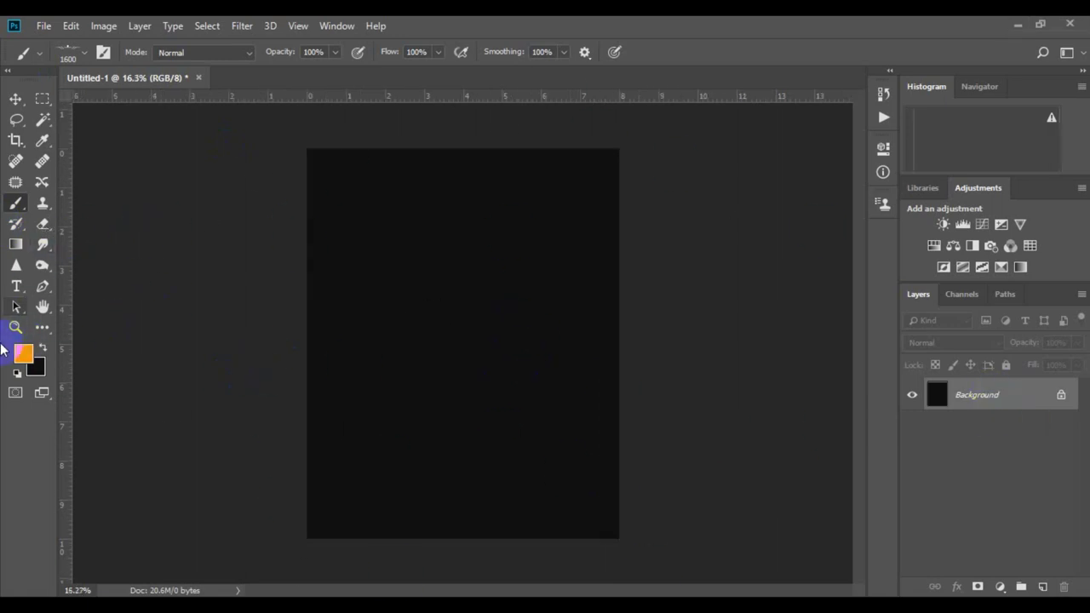
Keep orange as the foreground colour and choose the Decorative 15 brush at 700 px.
left_click(23, 353)
left_click(1027, 110)
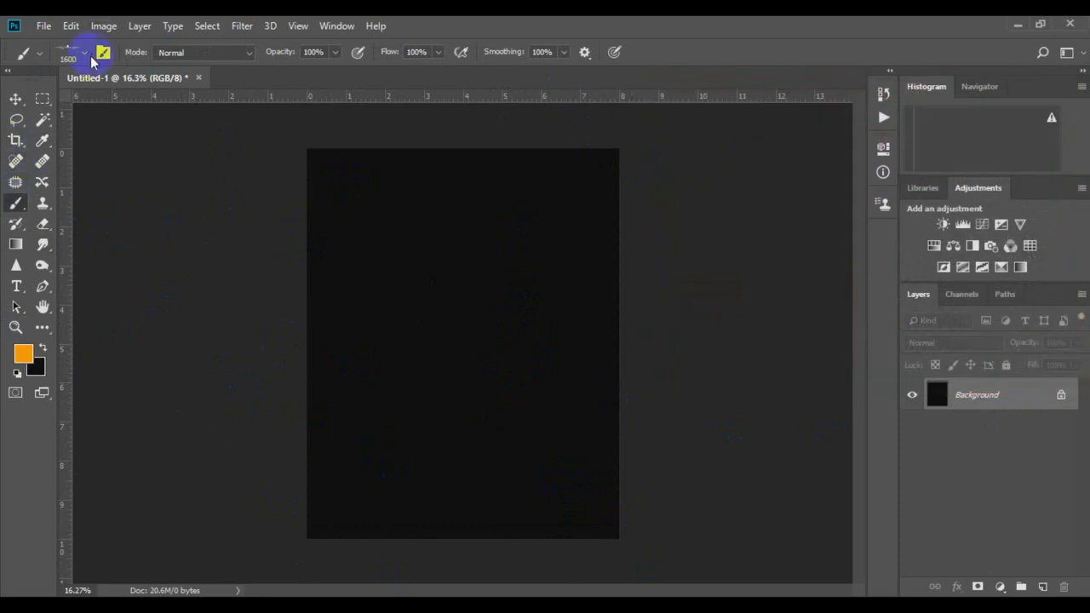
left_click(83, 53)
scroll(359, 354, "down", 1)
left_click(432, 244)
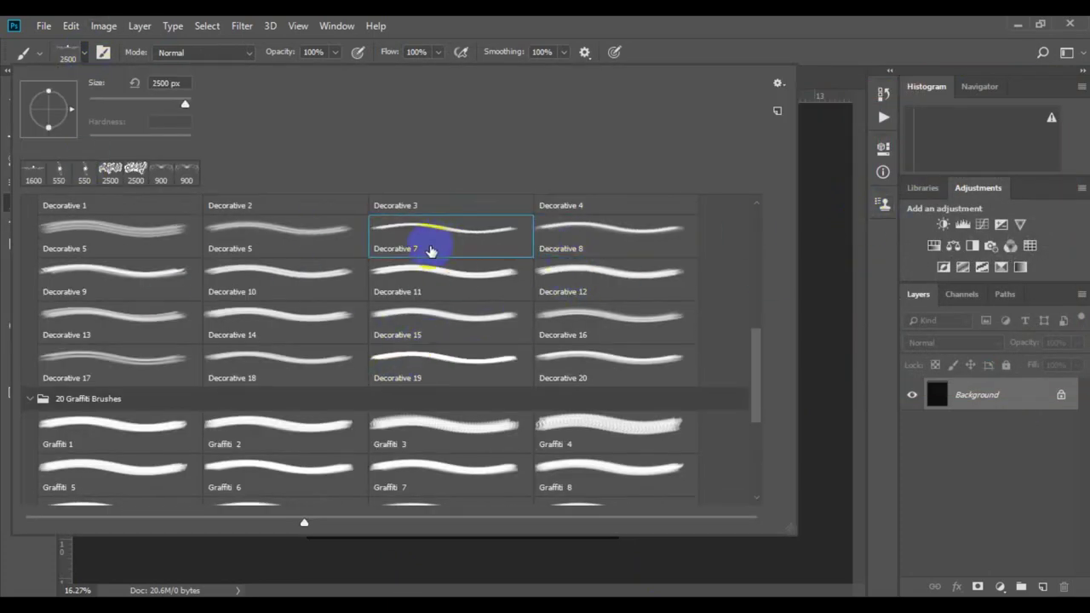
left_click(239, 246)
key("comma")
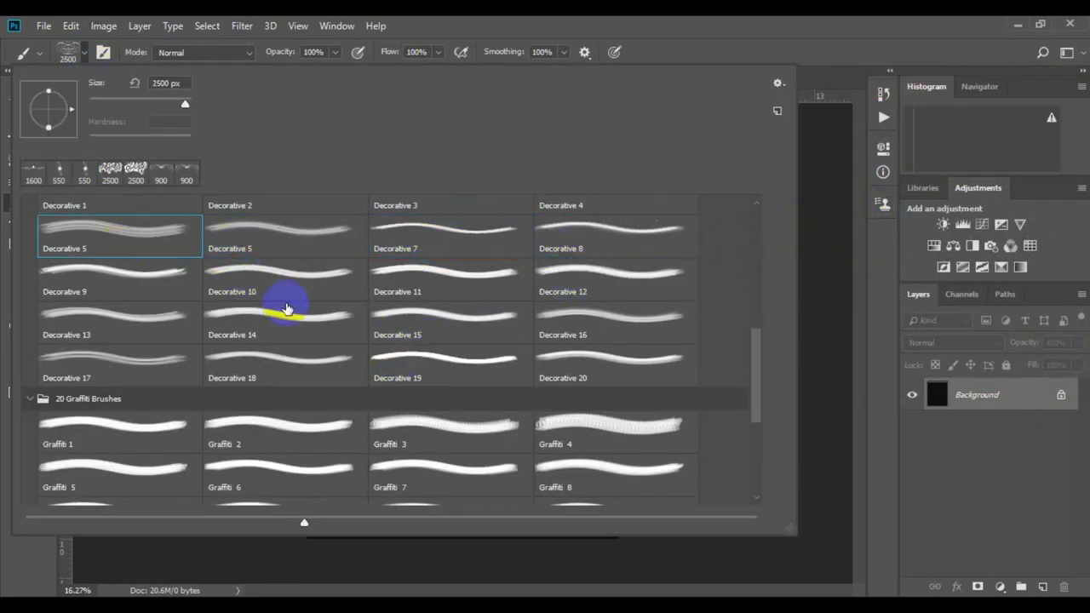
left_click(285, 308)
key("period")
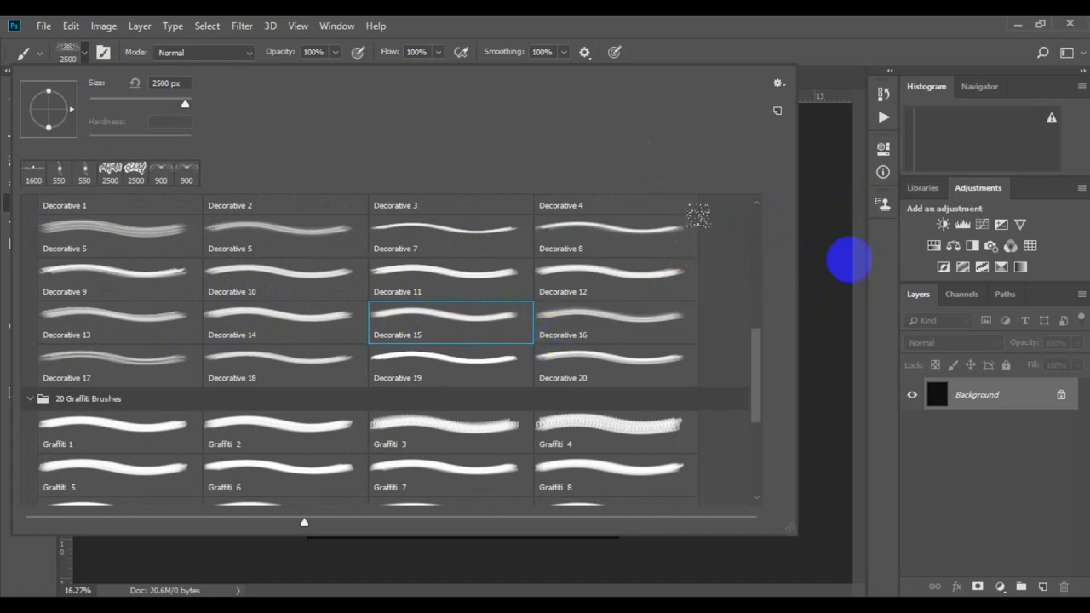
left_click(846, 261)
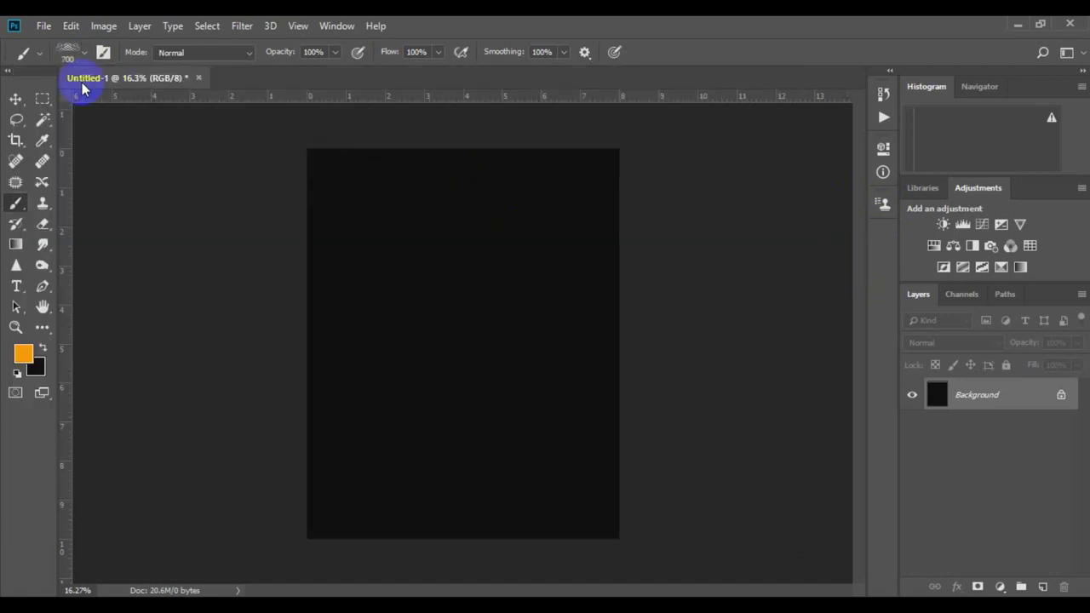
left_click(84, 54)
left_click(818, 76)
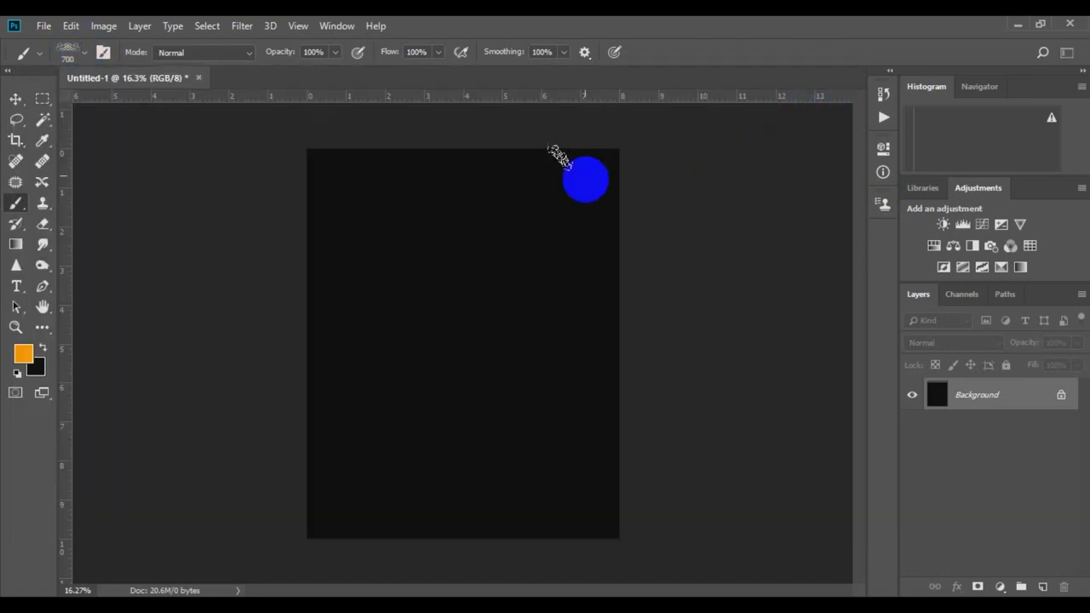
On a new layer, stamp orange flourishes in the top-right and lower-left corners.
left_click(1043, 587)
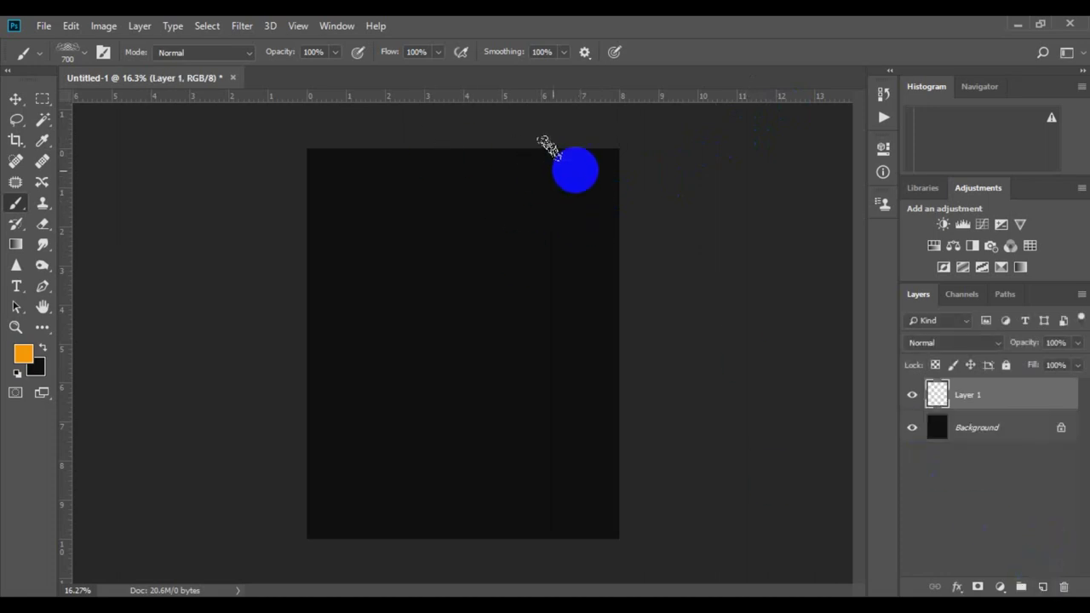
left_click(586, 184)
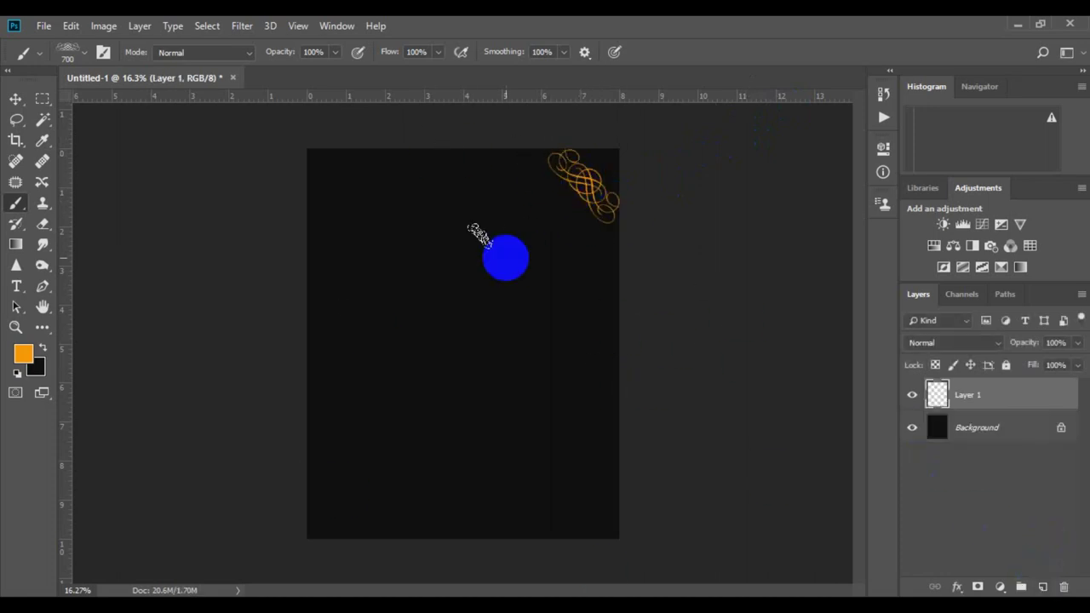
left_click(84, 54)
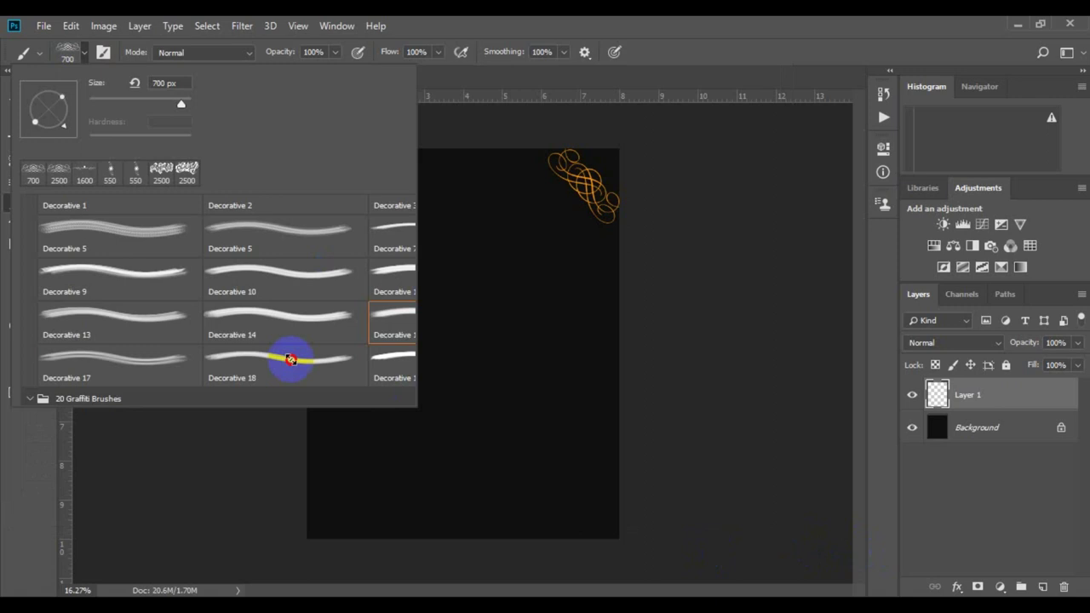
left_click_drag(793, 526, 253, 319)
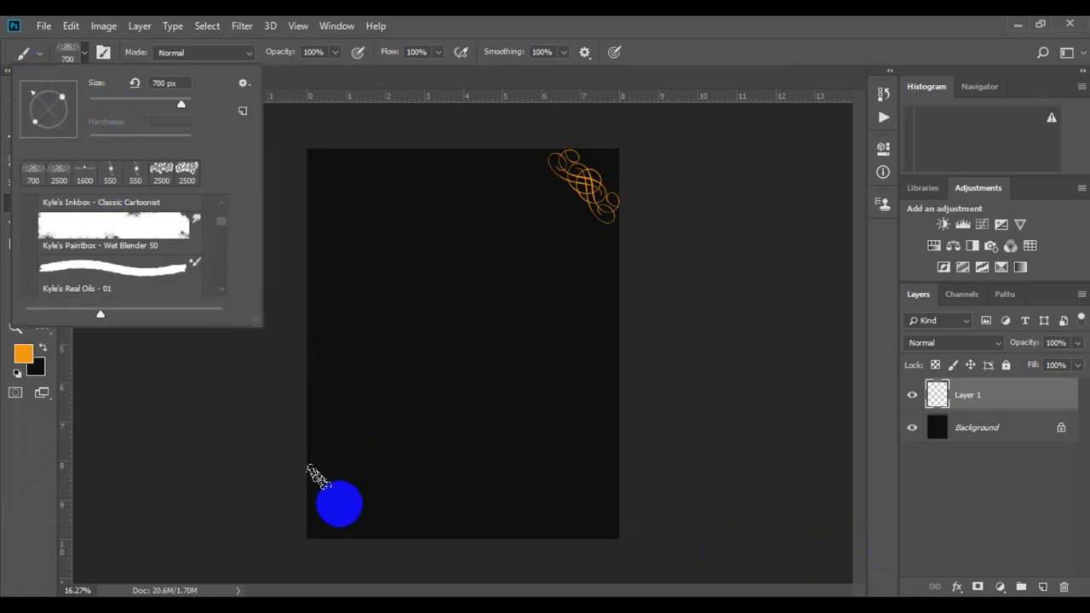
left_click(339, 504)
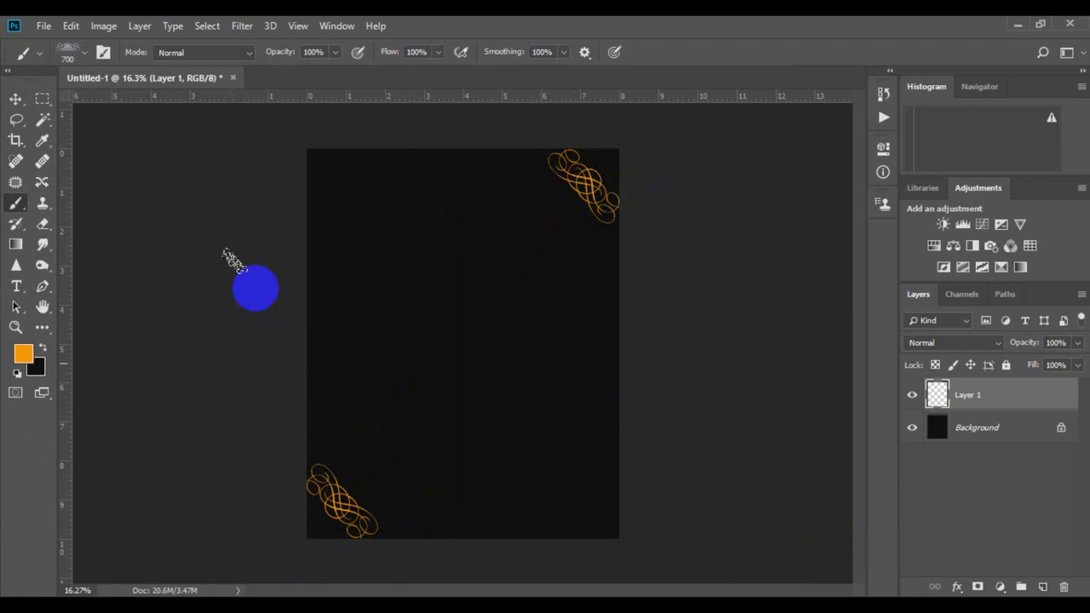
Reorient the brush tip and stamp flourishes in the lower-right and top-left corners.
left_click(68, 51)
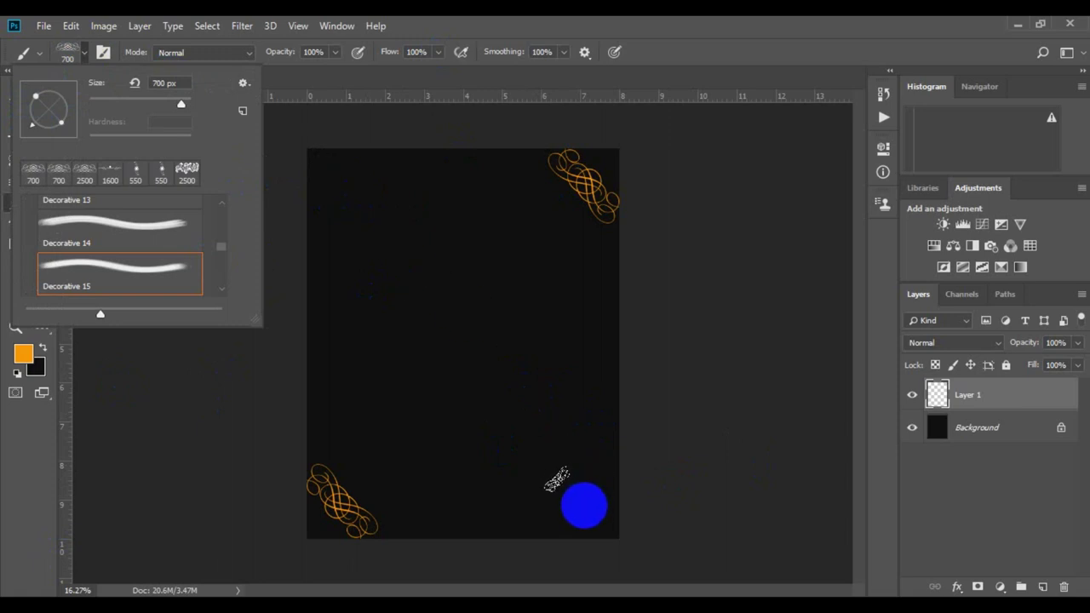
left_click(584, 506)
left_click(68, 51)
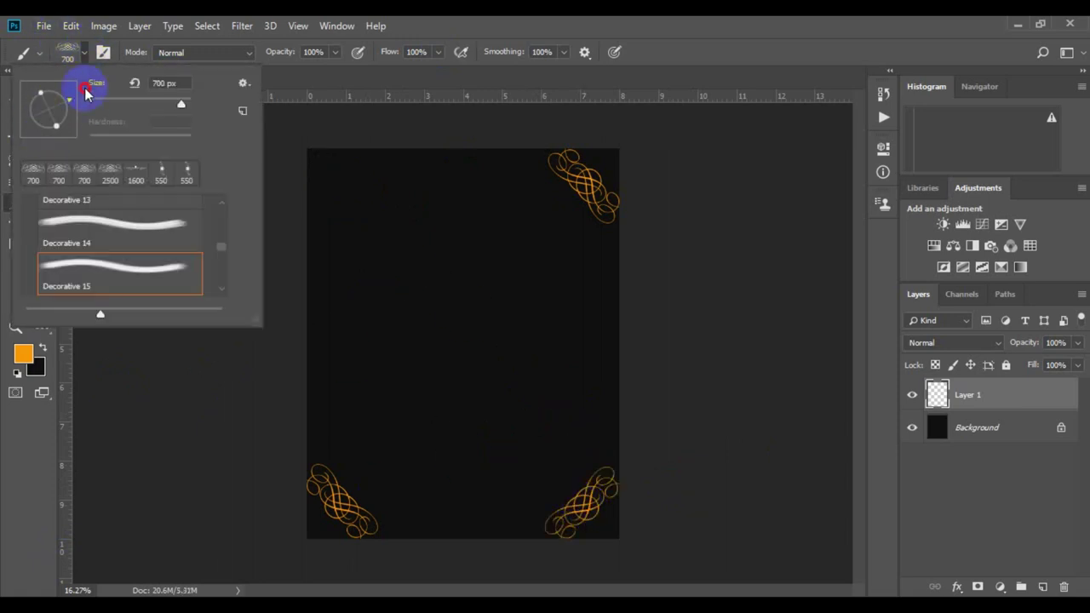
left_click(345, 183)
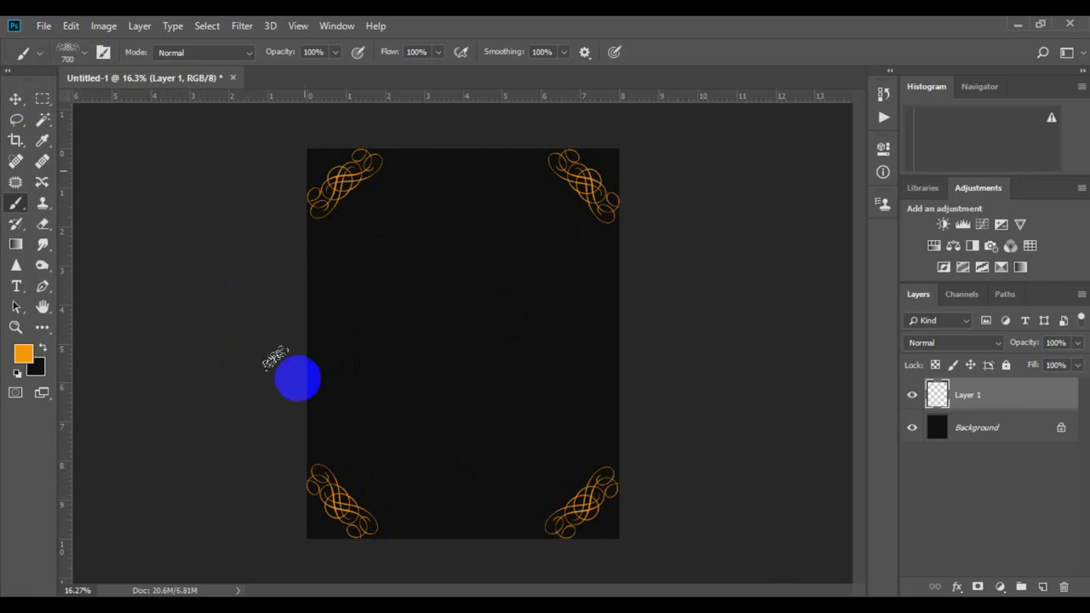
left_click(85, 52)
On a new layer, browse the decorative brushes and settle on Decorative 7.
left_click(1042, 587)
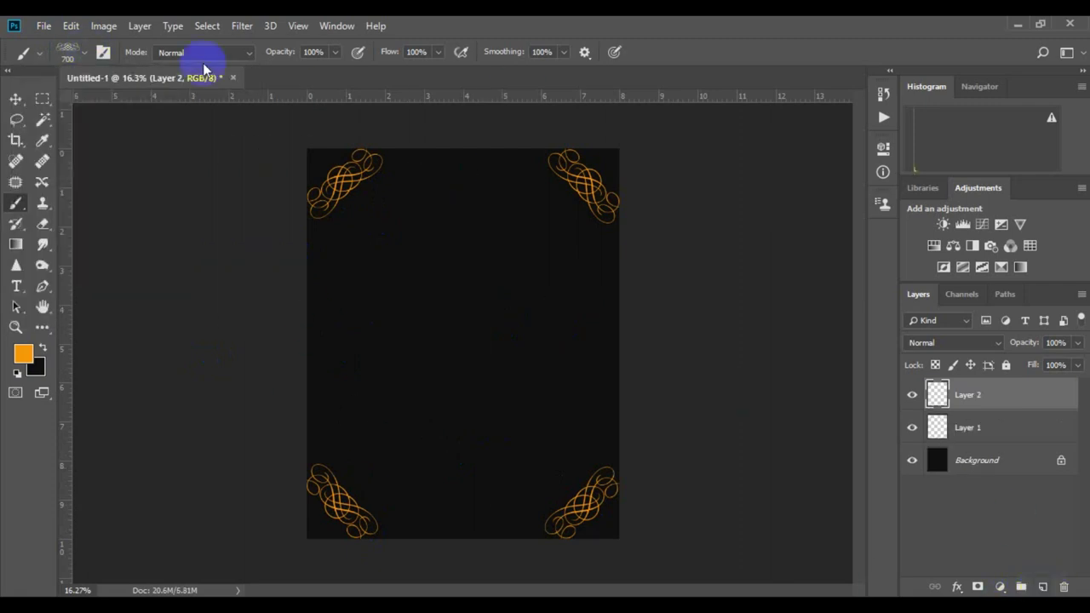
left_click(68, 51)
left_click_drag(253, 316, 759, 545)
scroll(457, 377, "up", 1)
scroll(460, 367, "up", 3)
left_click(445, 239)
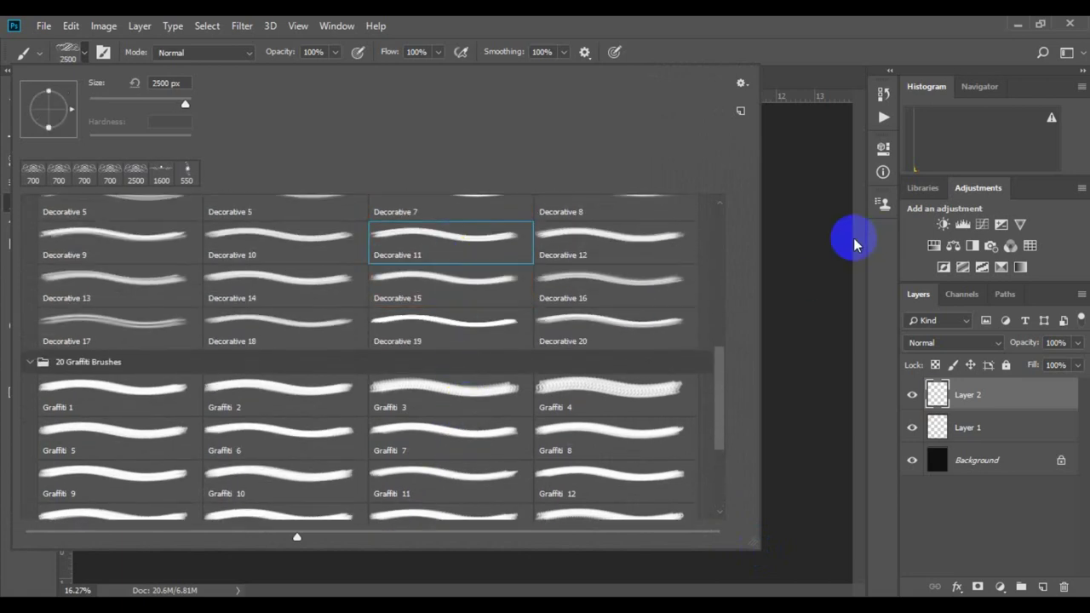
scroll(567, 280, "up", 1)
scroll(469, 316, "up", 2)
left_click(460, 277)
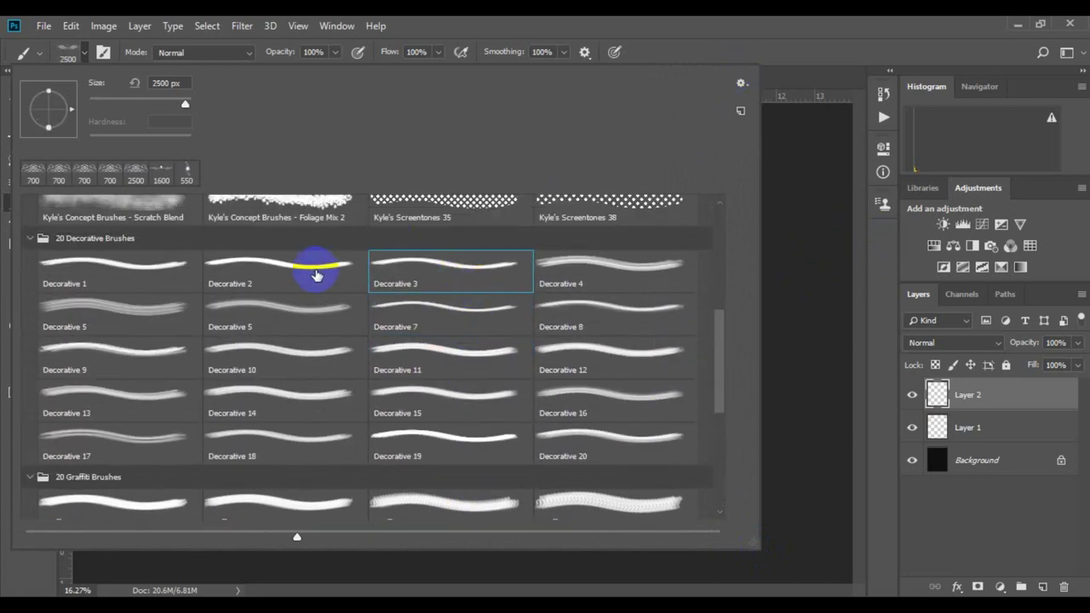
left_click(316, 275)
left_click(452, 280)
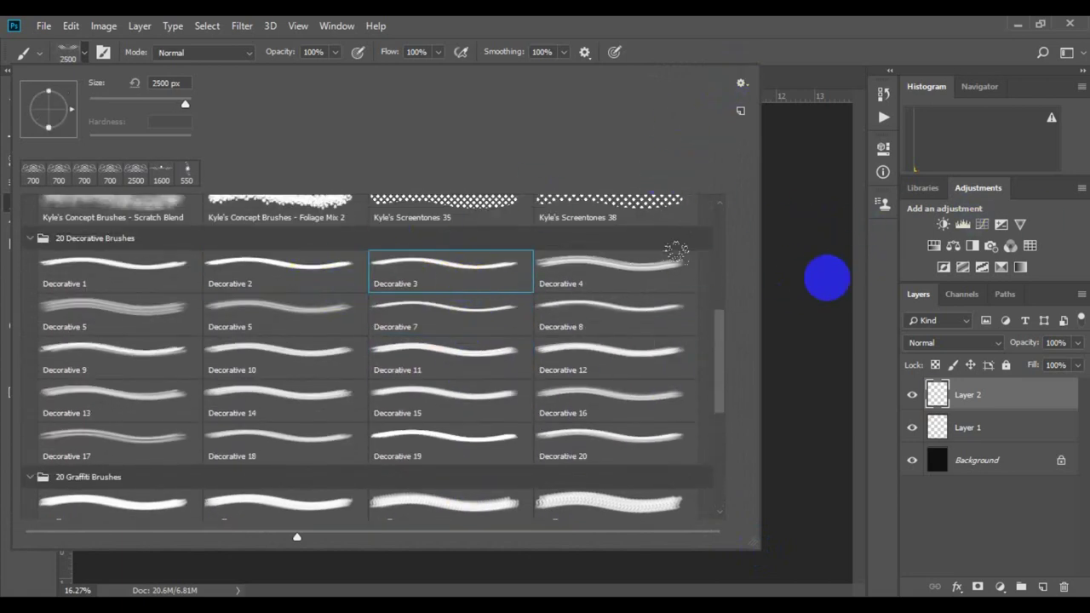
left_click(605, 267)
left_click(479, 309)
left_click(170, 283)
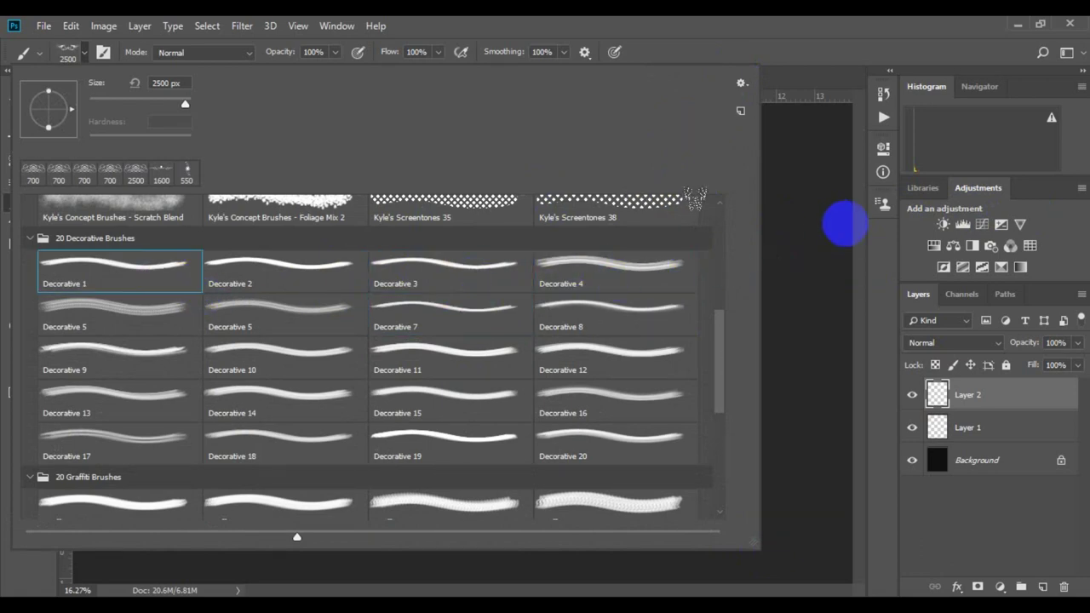
left_click(452, 314)
left_click(775, 107)
Stamp the orange heart ornament at the top centre and level the brush tip angle.
key("bracketleft")
key("bracketleft")
key("bracketleft")
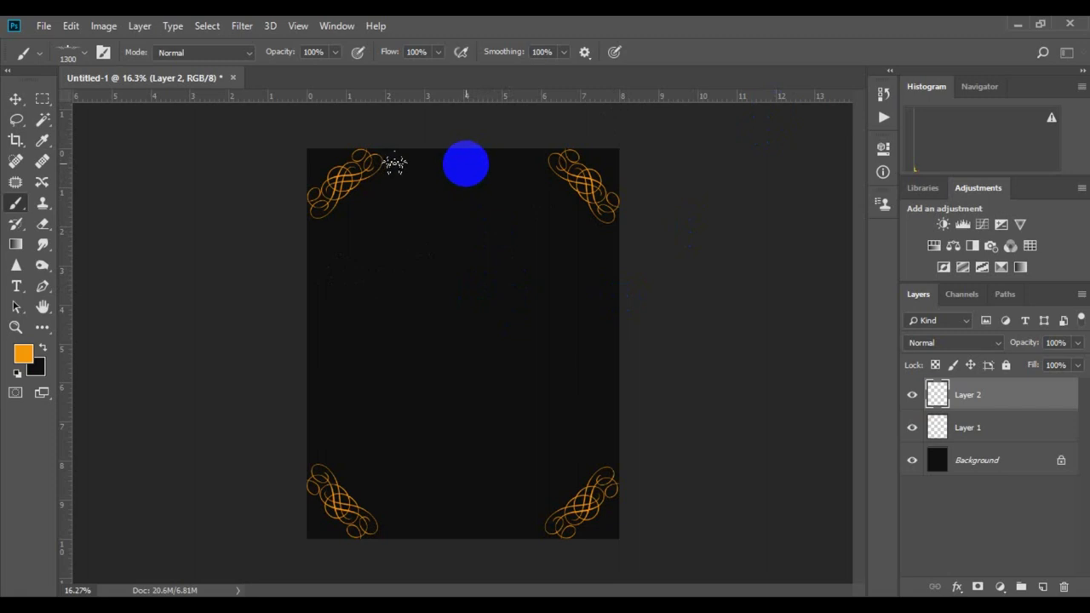
left_click(466, 165)
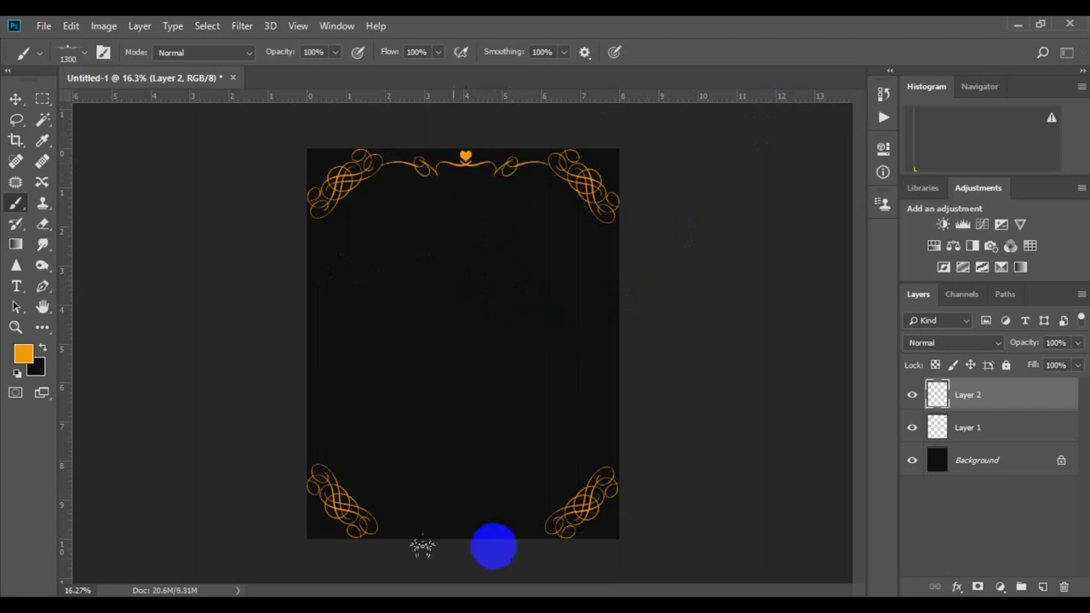
left_click(84, 57)
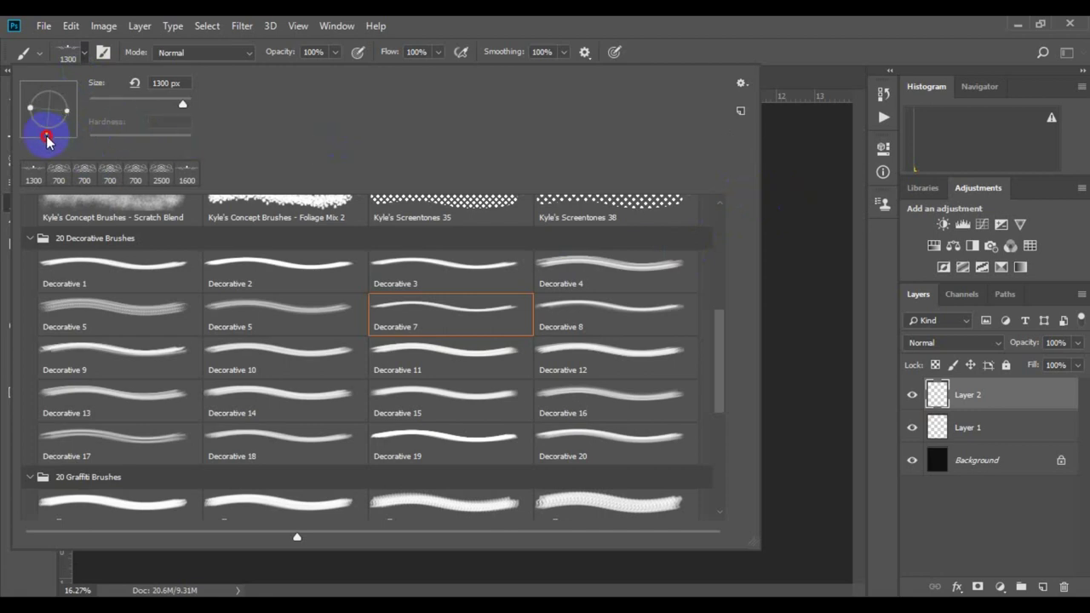
left_click_drag(47, 141, 49, 136)
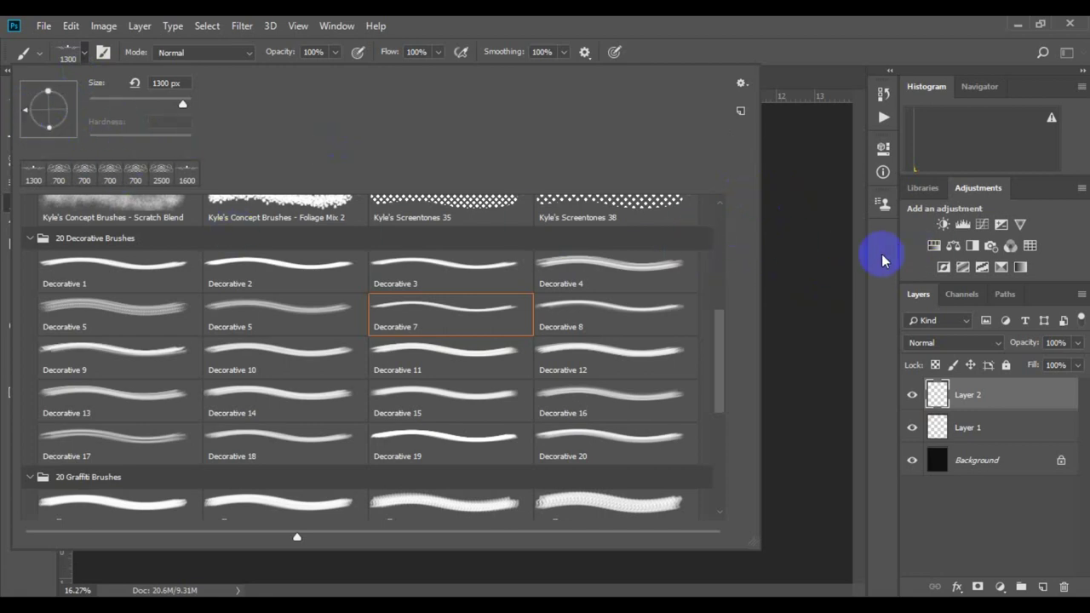
left_click(793, 88)
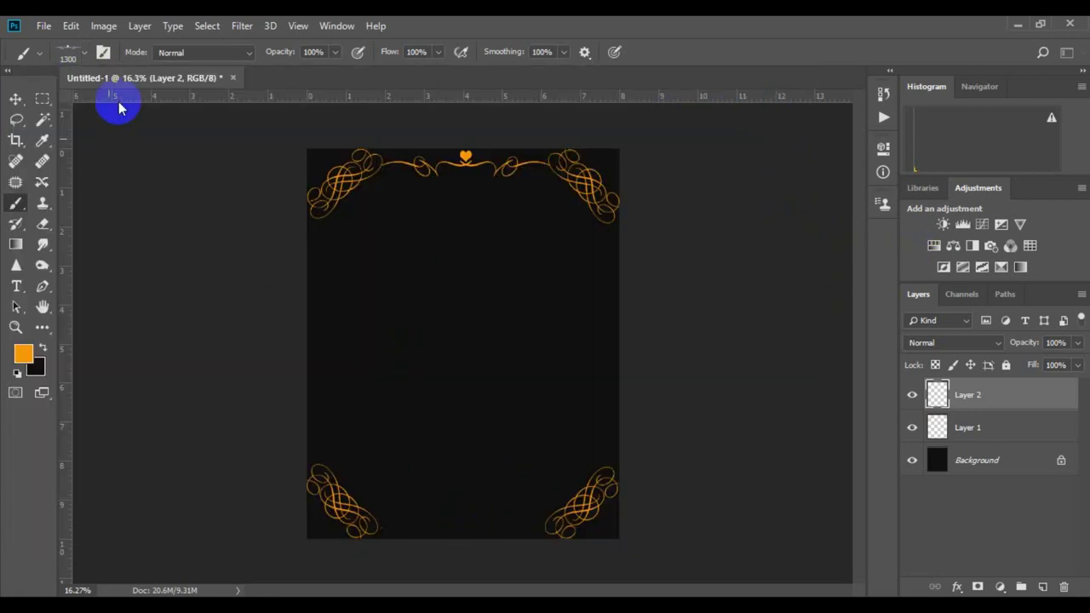
left_click(83, 57)
left_click(26, 113)
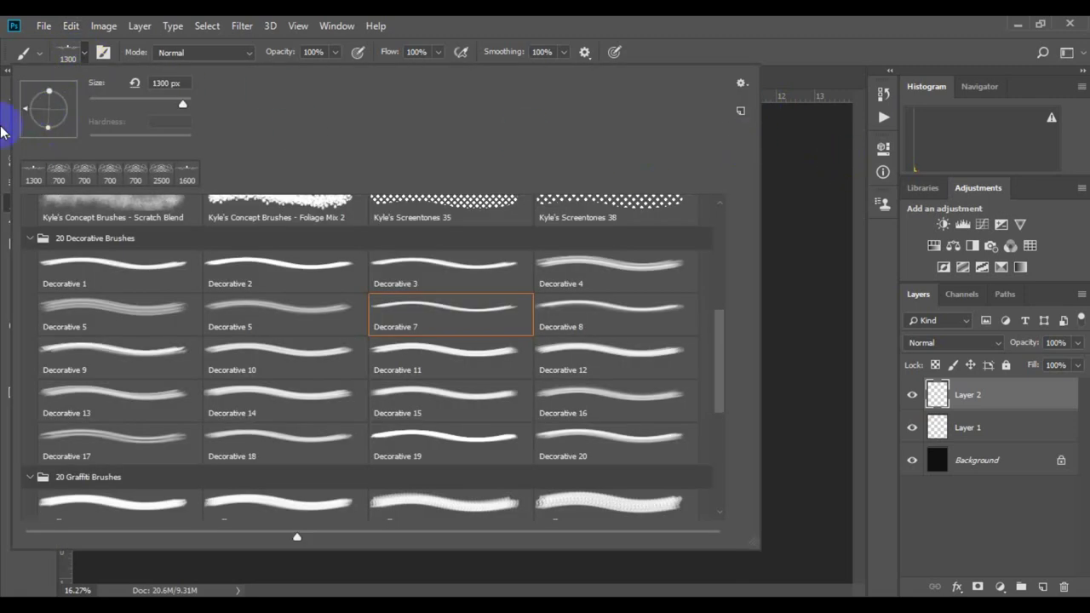
left_click(782, 168)
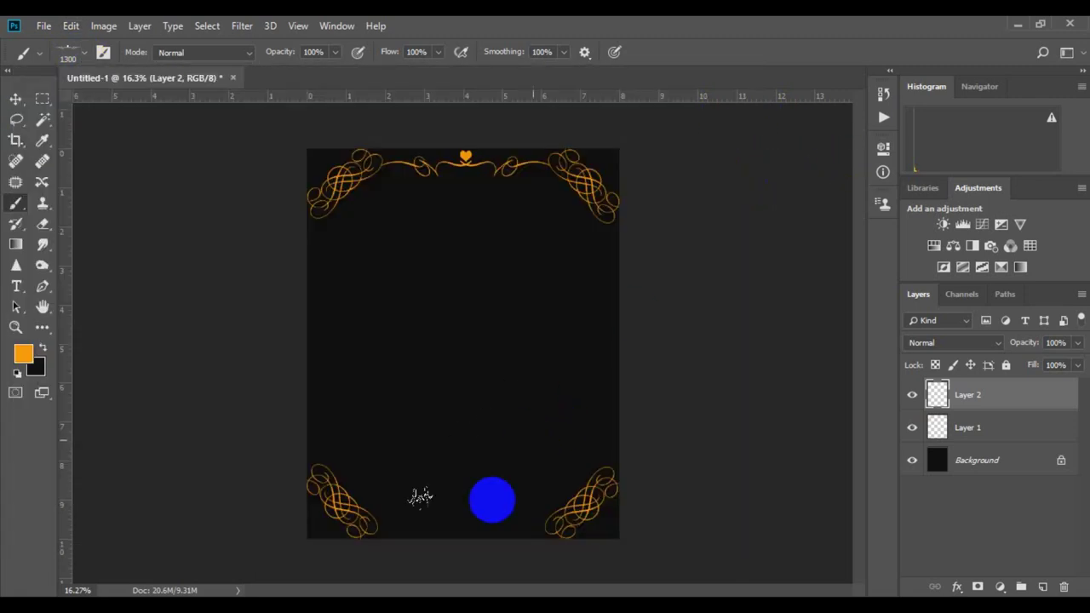
On a new layer, stamp the heart ornament at the bottom centre, flipped vertically.
left_click(1043, 585)
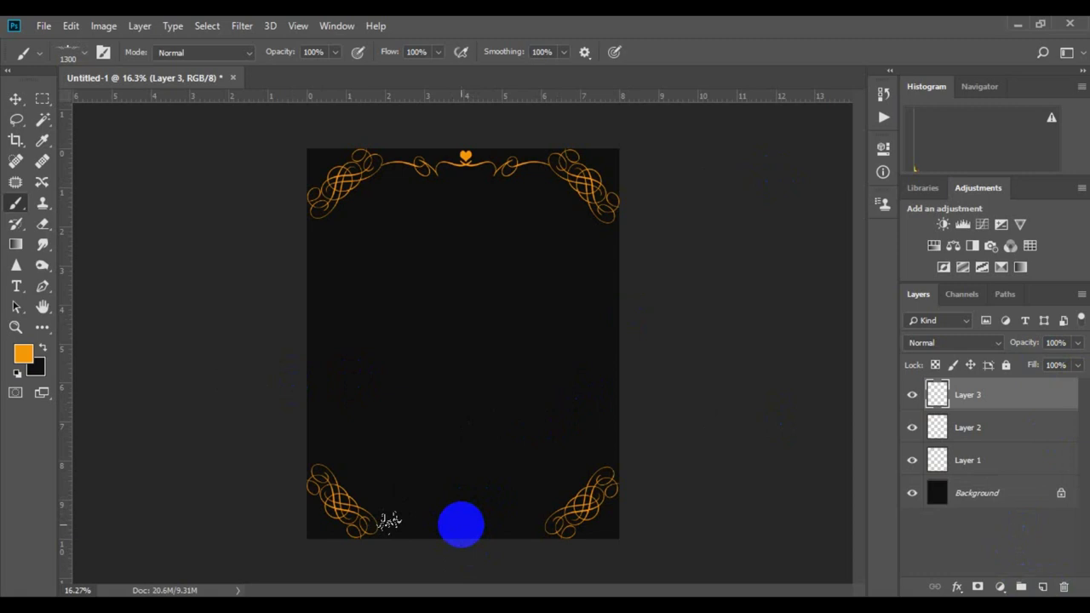
left_click(461, 522)
key("ctrl+t")
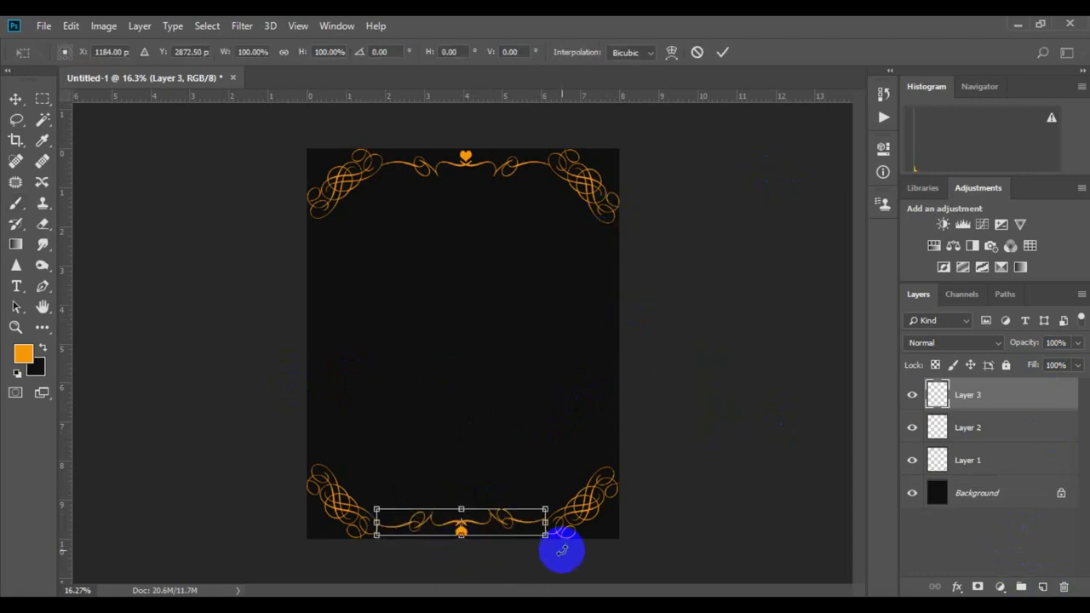
key("Return")
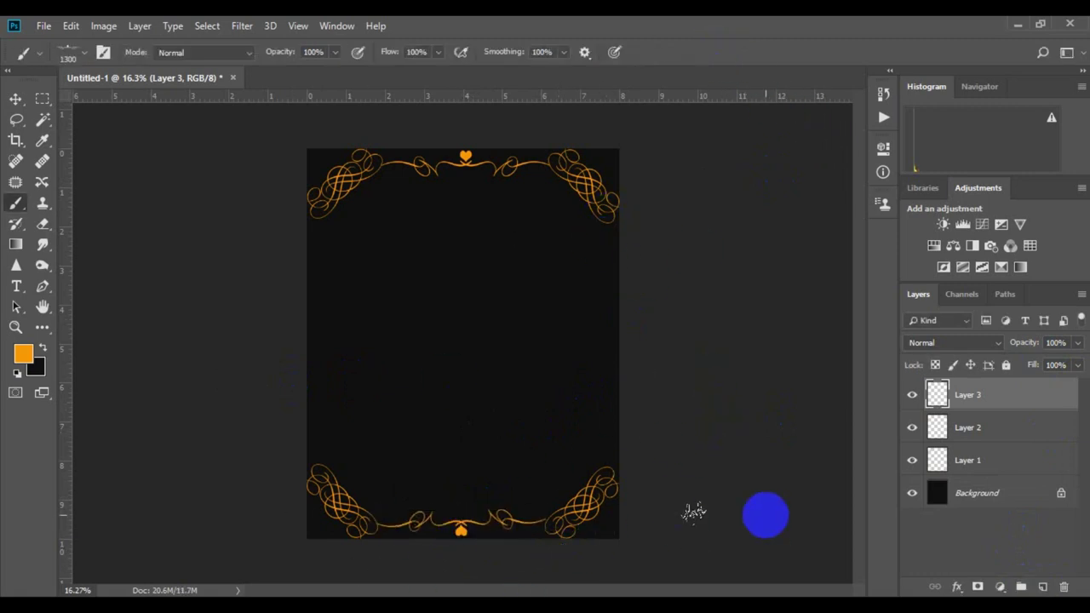
key("ctrl+shift+alt+n")
Stamp a Decorative 7 heart vine on the right edge and stretch it toward the corner.
left_click(84, 52)
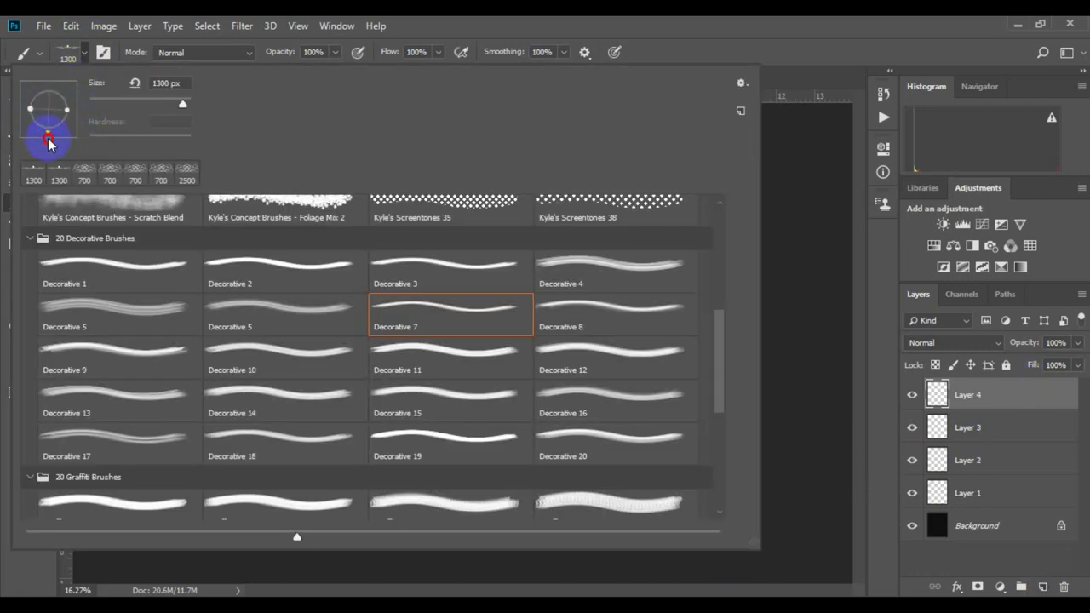
left_click(790, 261)
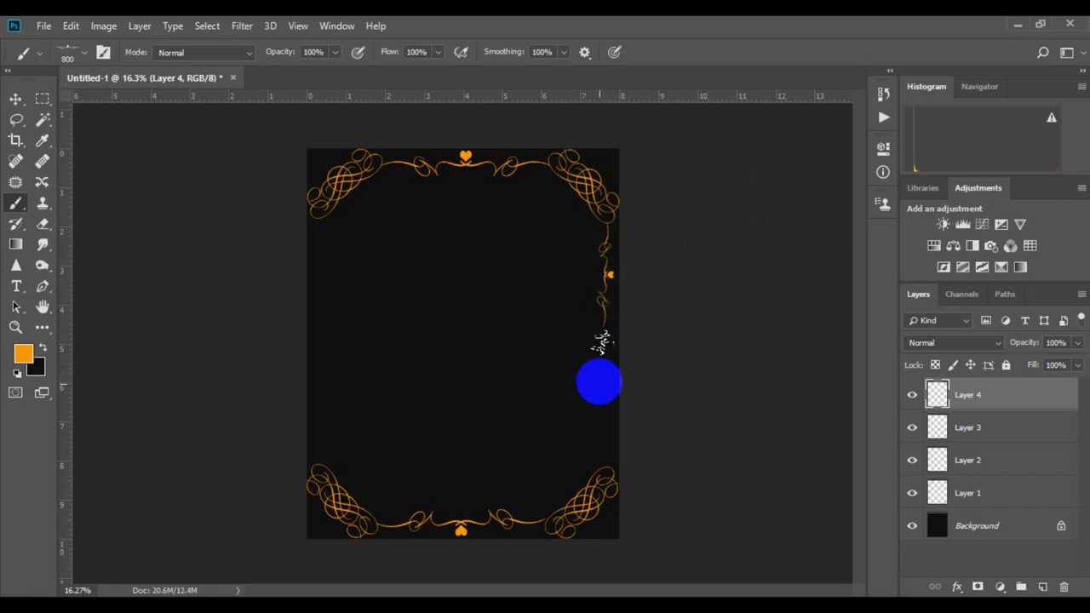
left_click(601, 380)
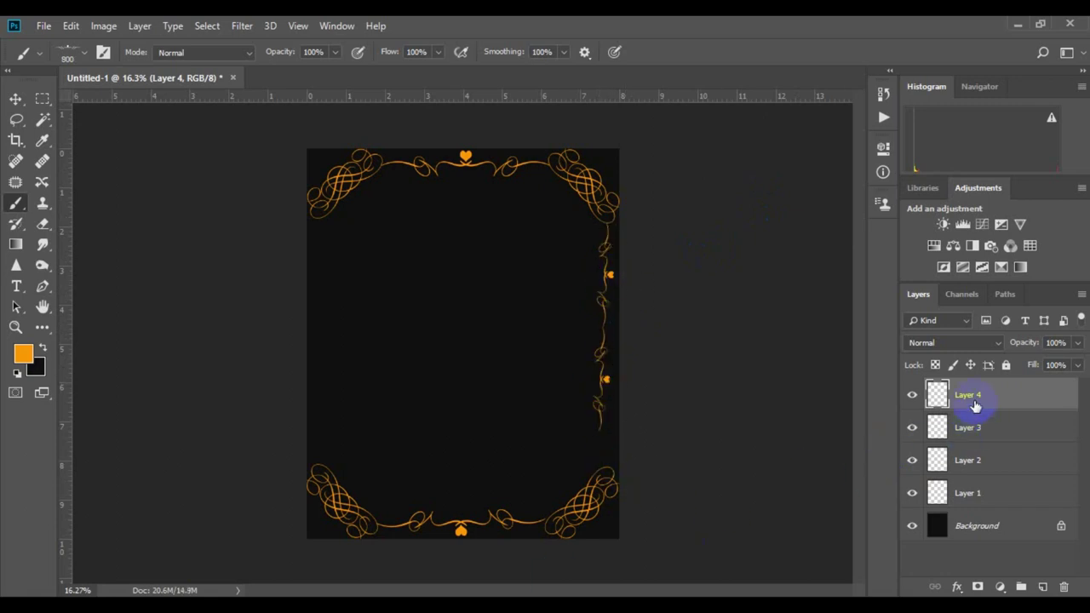
key("ctrl+t")
left_click_drag(603, 440, 605, 460)
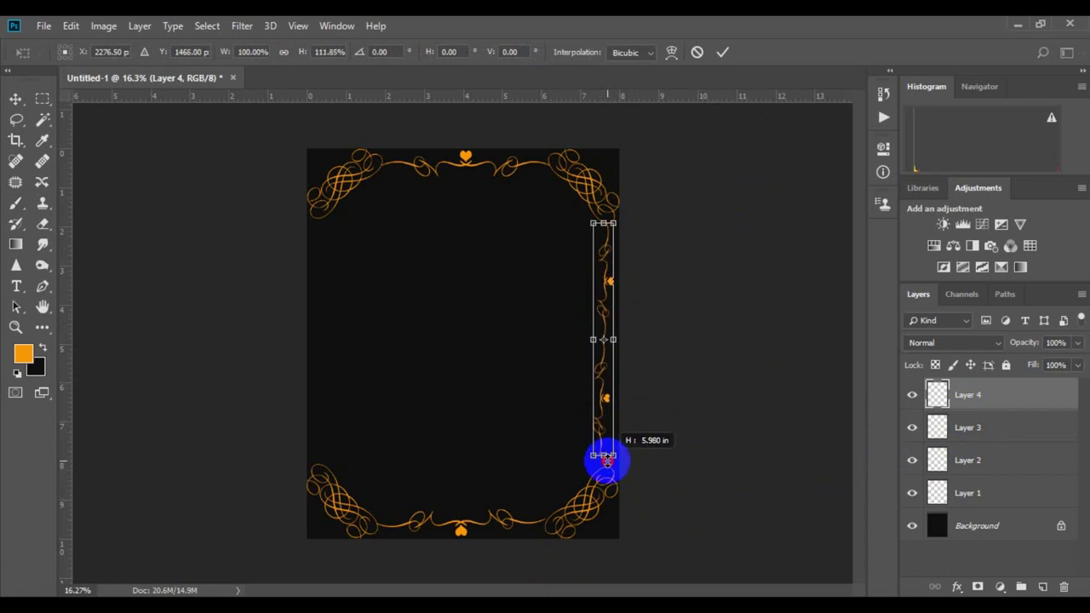
left_click_drag(602, 332, 605, 336)
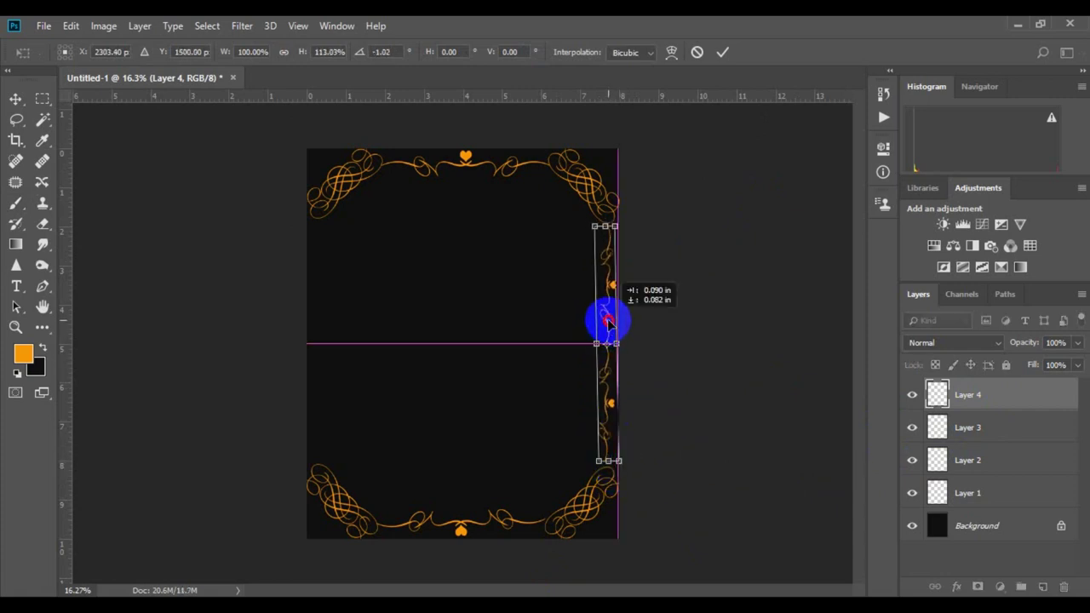
key("Return")
key("b")
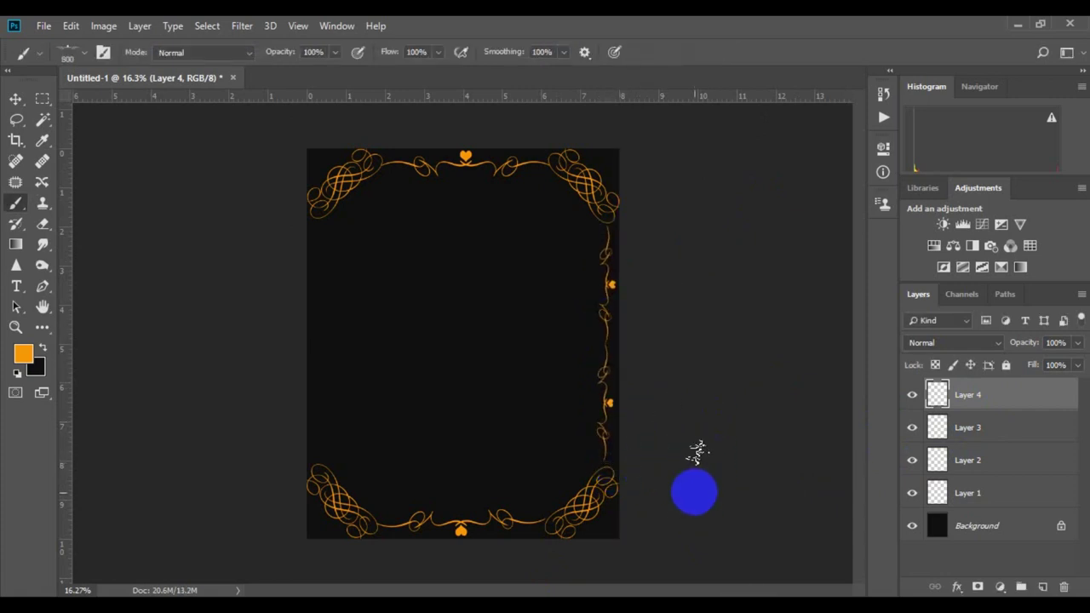
With the Move tool, Alt-drag a copy of the right vine to the left edge.
left_click(16, 98)
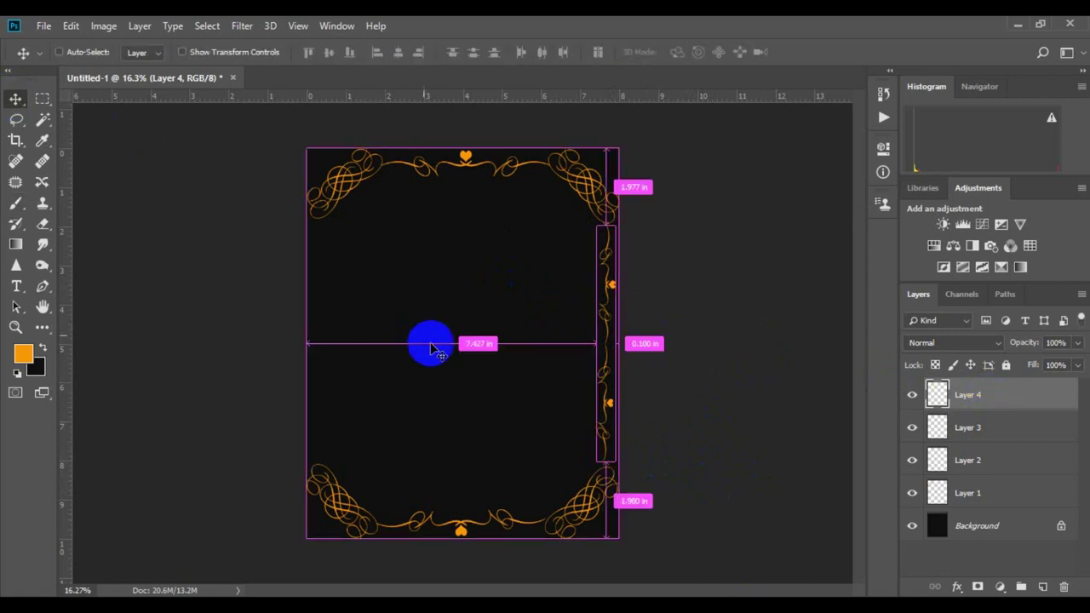
key("ctrl+t")
key("Return")
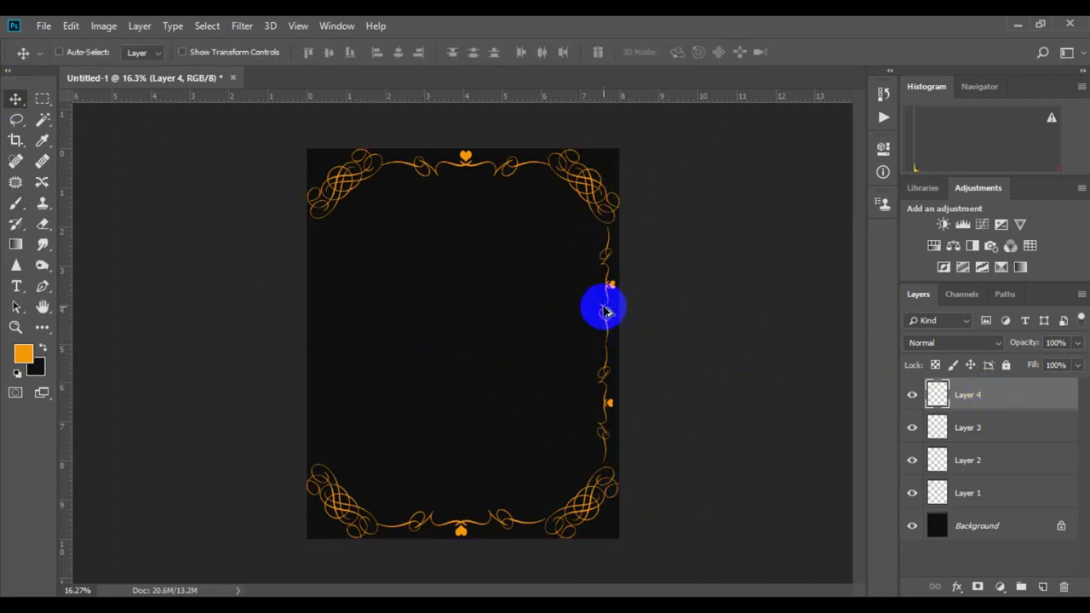
left_click_drag(604, 307, 324, 316)
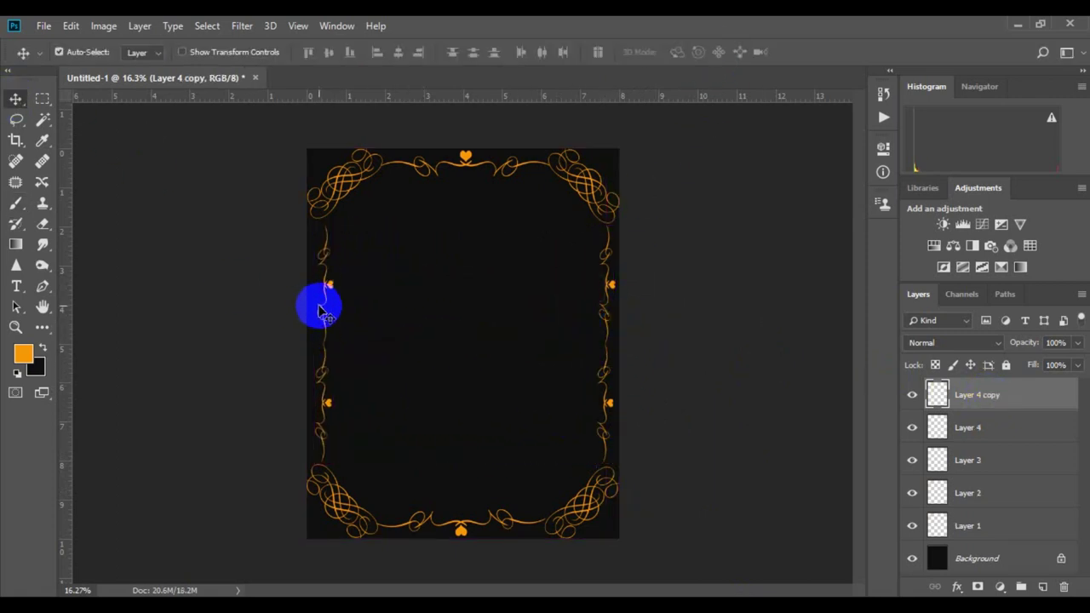
Rotate the Layer 4 copy vine using Rotate 90° Clockwise and nudge it into place.
left_click(320, 312, "ctrl")
right_click(327, 312)
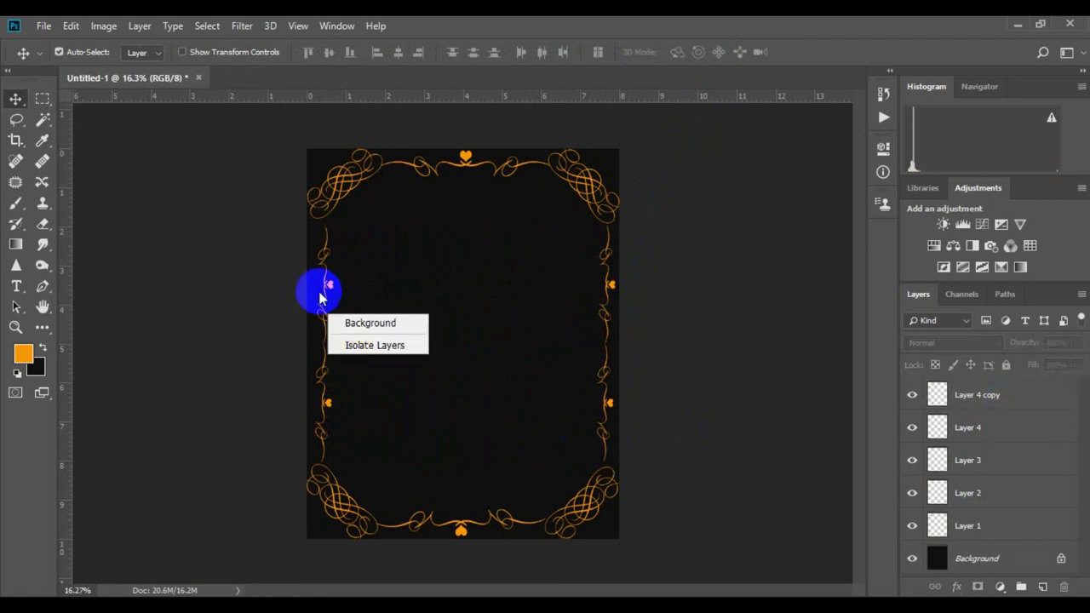
left_click(324, 282)
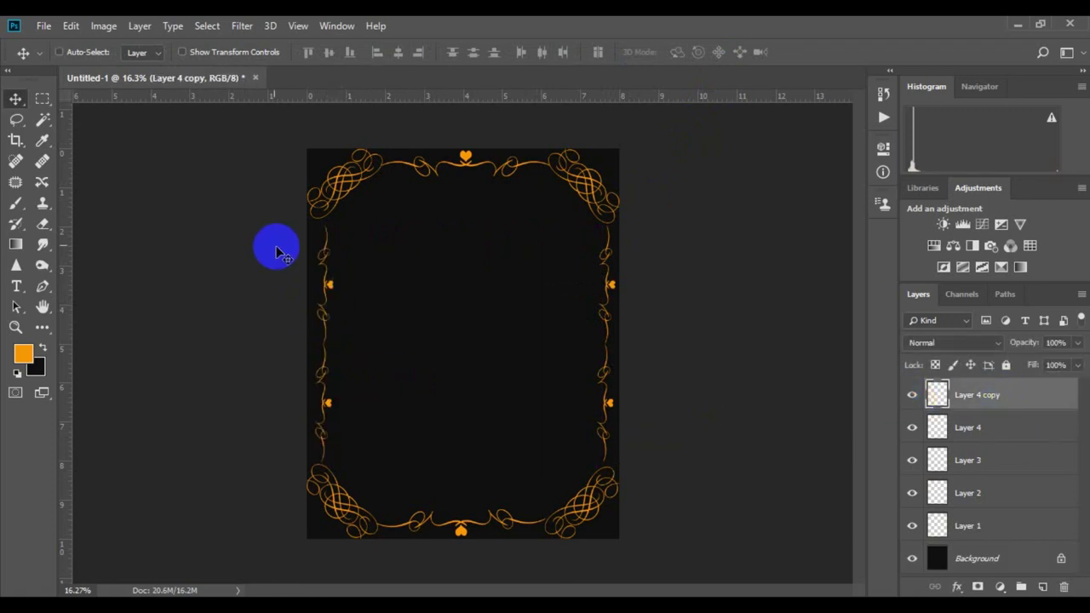
key("ctrl+t")
left_click_drag(319, 275, 354, 454)
right_click(361, 343)
left_click(402, 504)
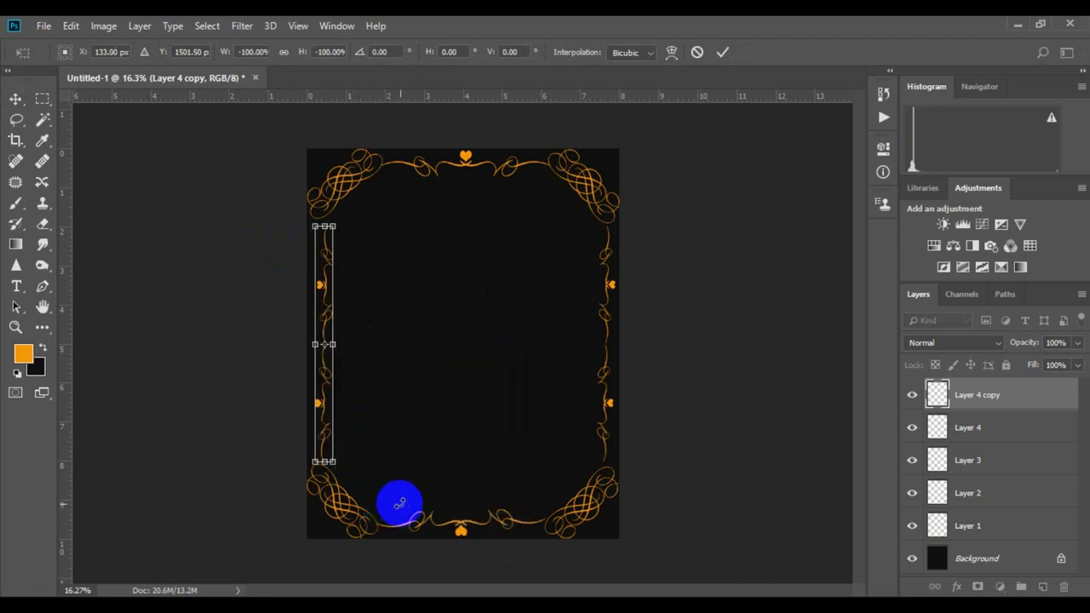
left_click(722, 52)
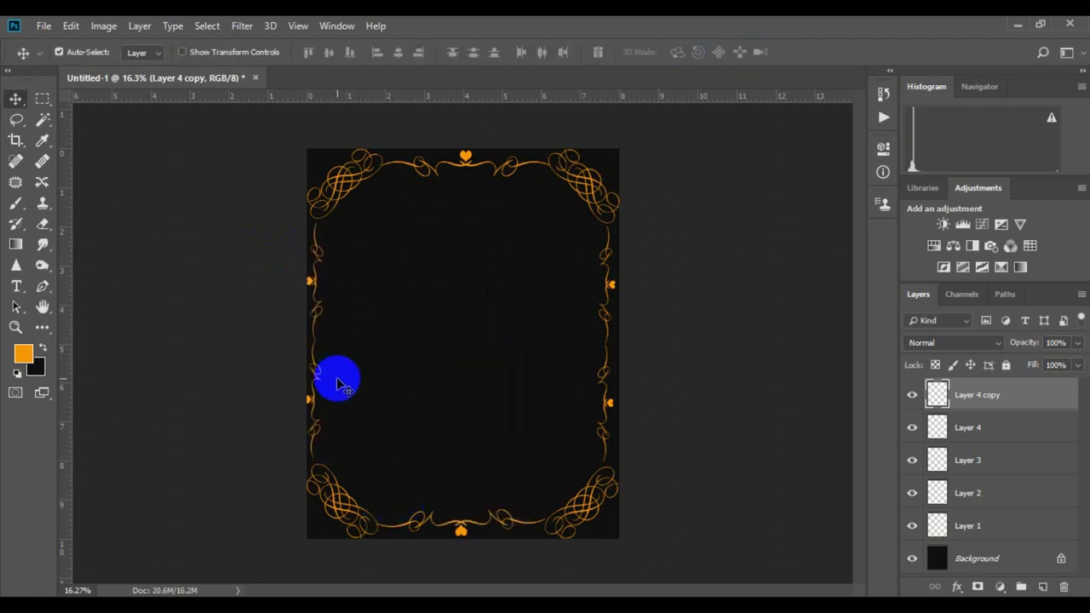
left_click_drag(340, 372, 316, 457)
left_click(318, 421)
Stretch the left vine to meet the corners, recommit the right vine, and select the border layers.
left_click(1043, 387)
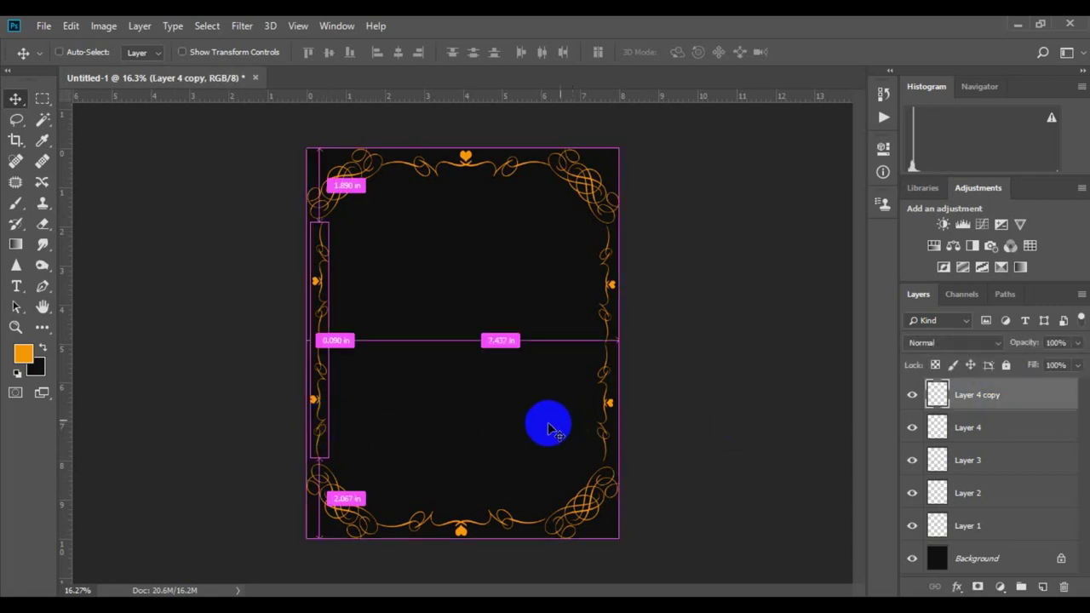
key("ctrl+t")
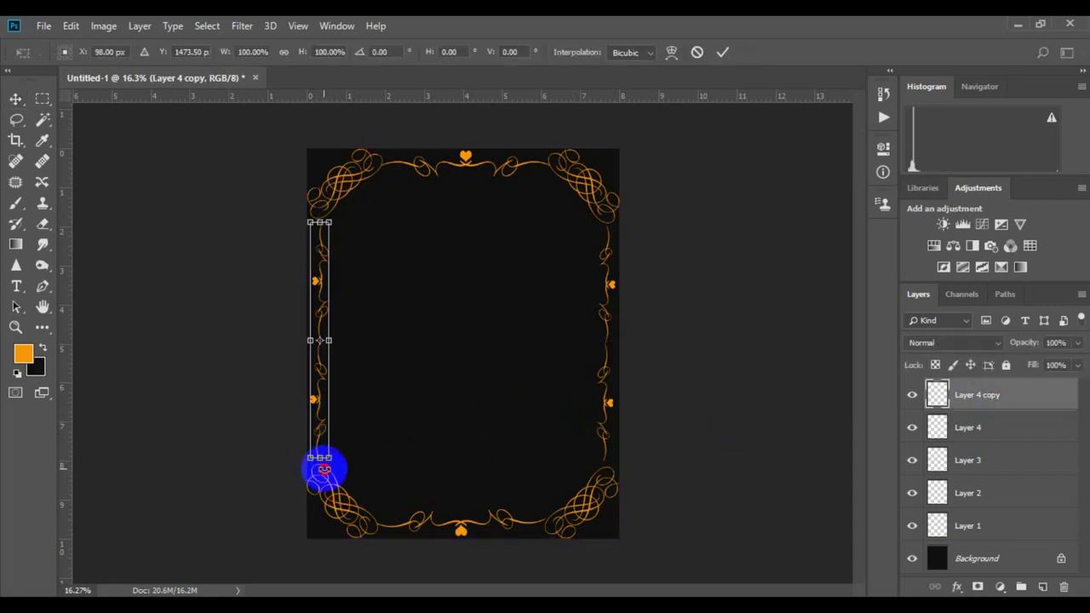
left_click_drag(324, 469, 324, 458)
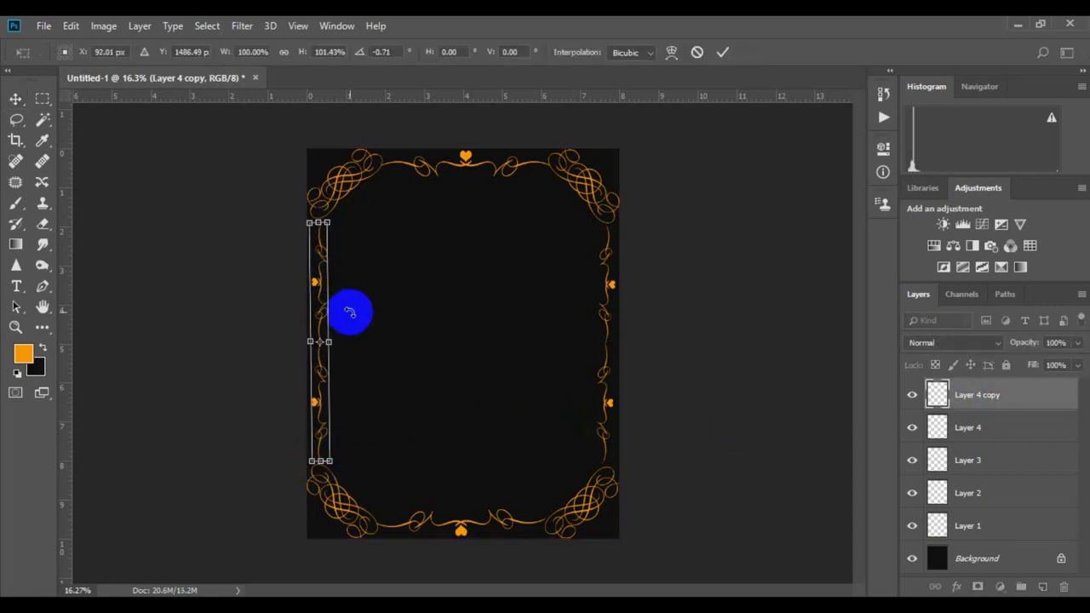
left_click(723, 52)
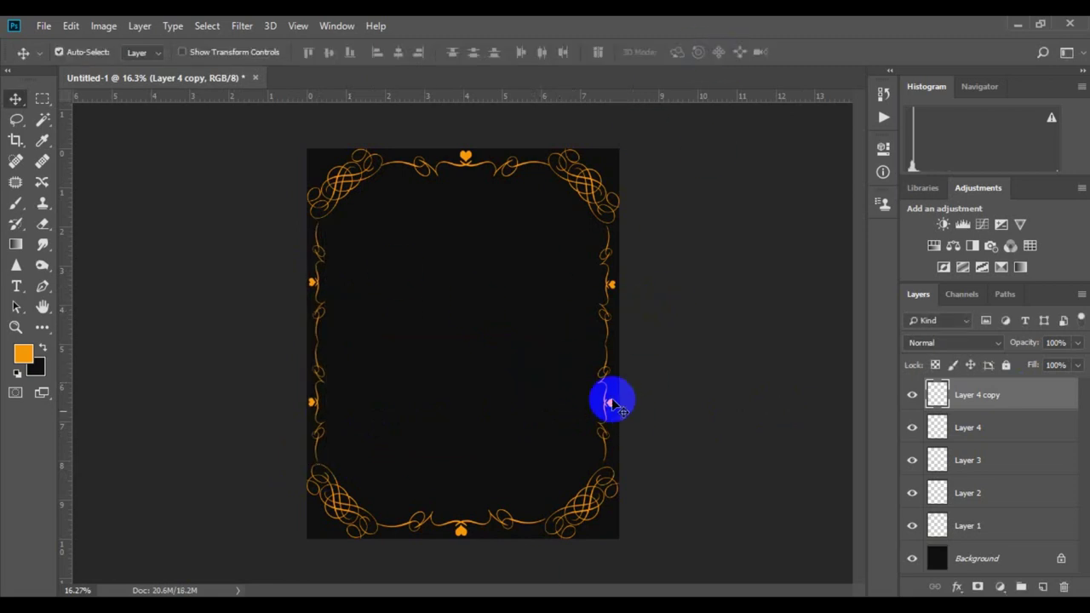
left_click(924, 428)
key("ctrl+t")
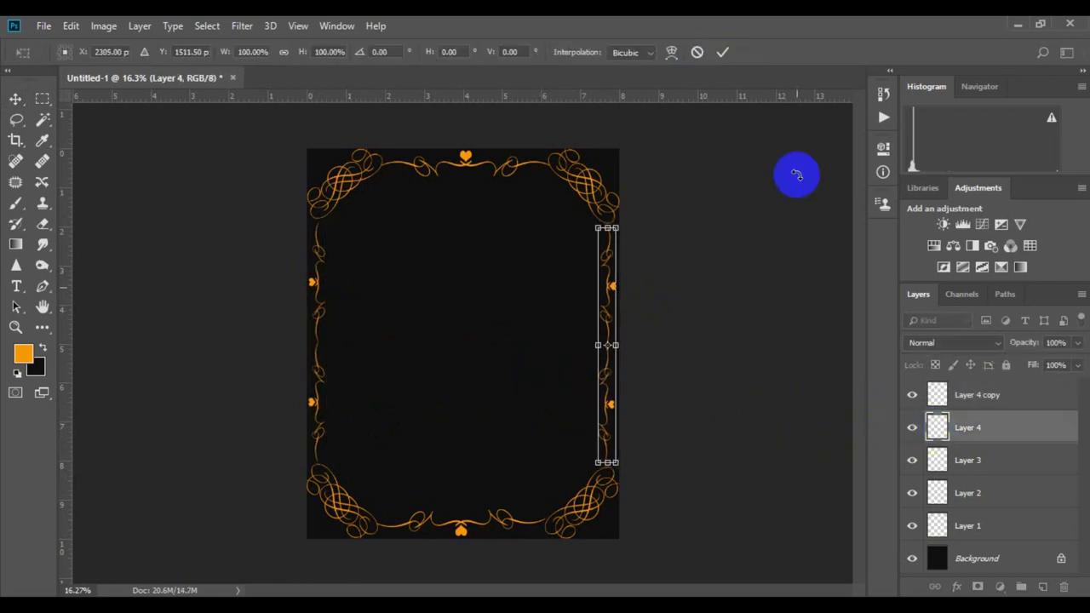
left_click(722, 52)
left_click(1008, 392)
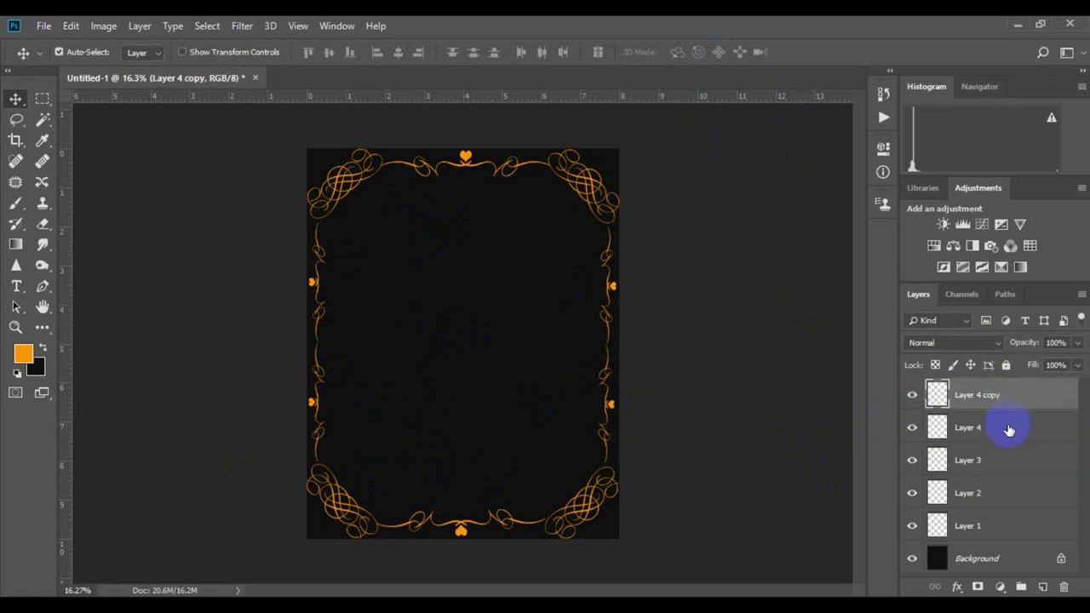
left_click(997, 460, "shift")
Nest the vine and border layers into Group 2 by pressing Ctrl+G twice.
key("ctrl+g")
left_click(995, 449, "shift")
key("ctrl+g")
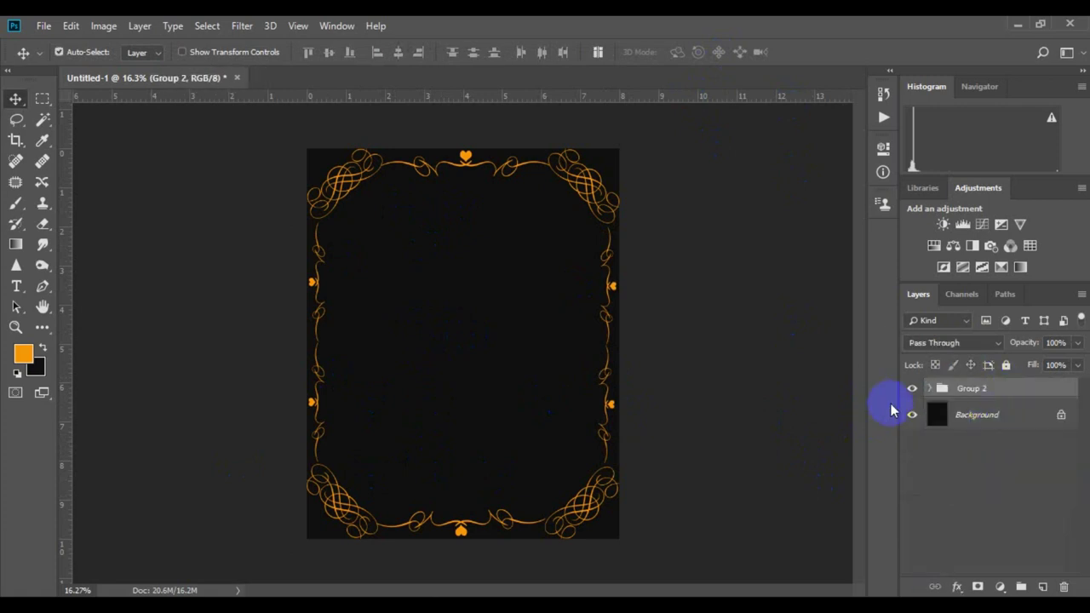
left_click(931, 391)
left_click(930, 389)
left_click(971, 390)
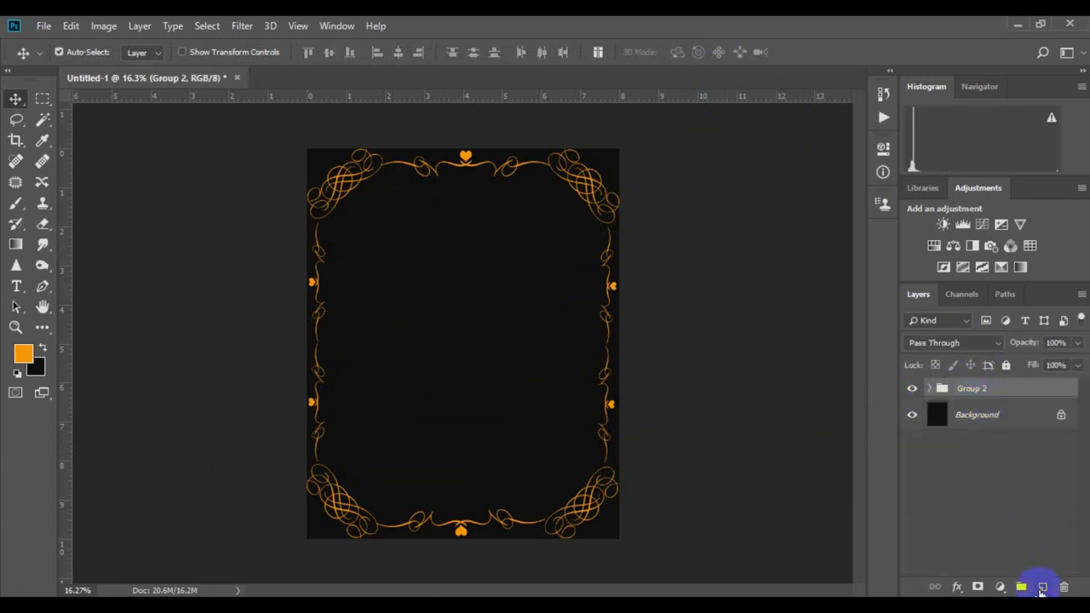
left_click(1043, 587)
Delete the stray empty text layers, leaving only Group 2 above Background.
left_click(16, 286)
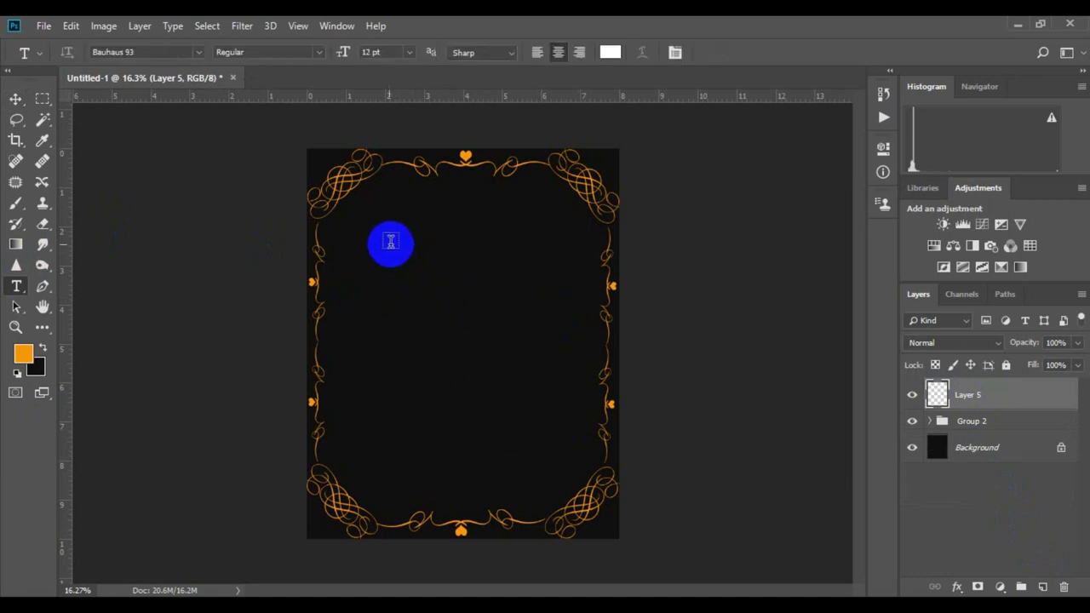
left_click(390, 241)
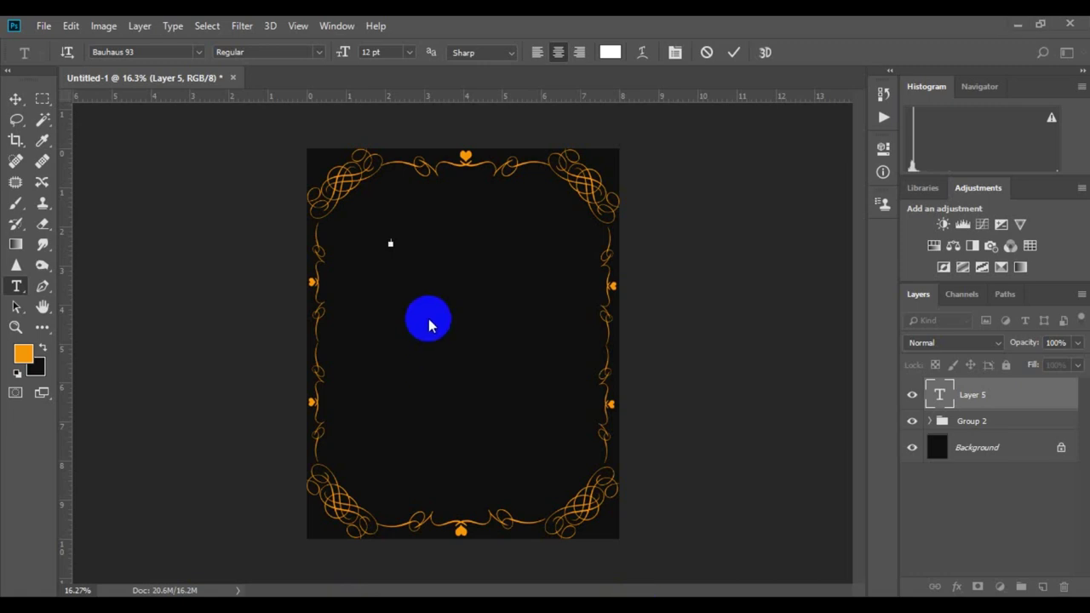
left_click(734, 53)
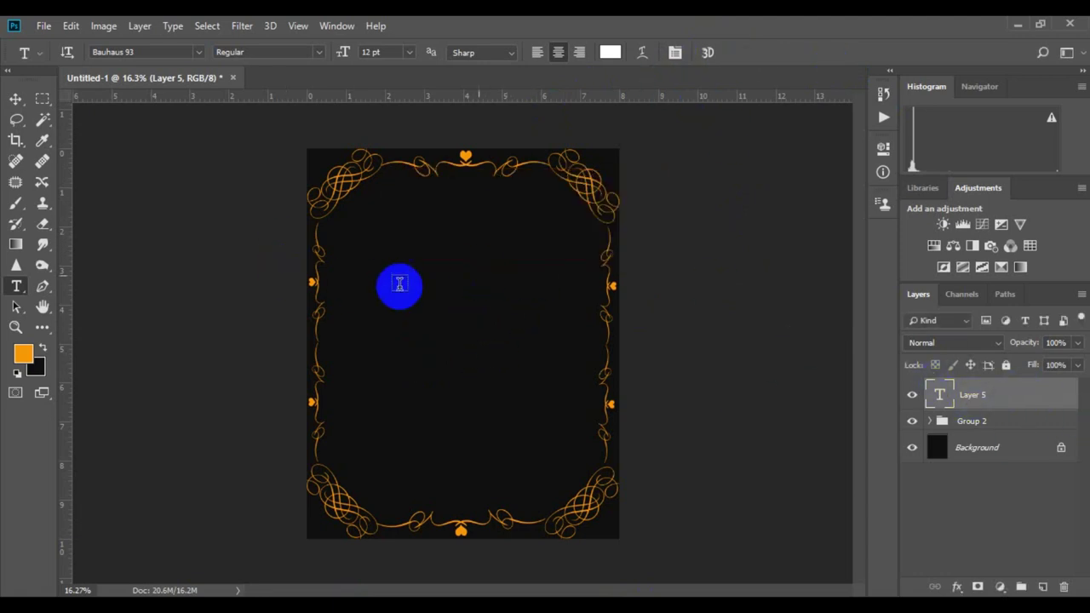
left_click(399, 284)
left_click_drag(988, 421, 1064, 587)
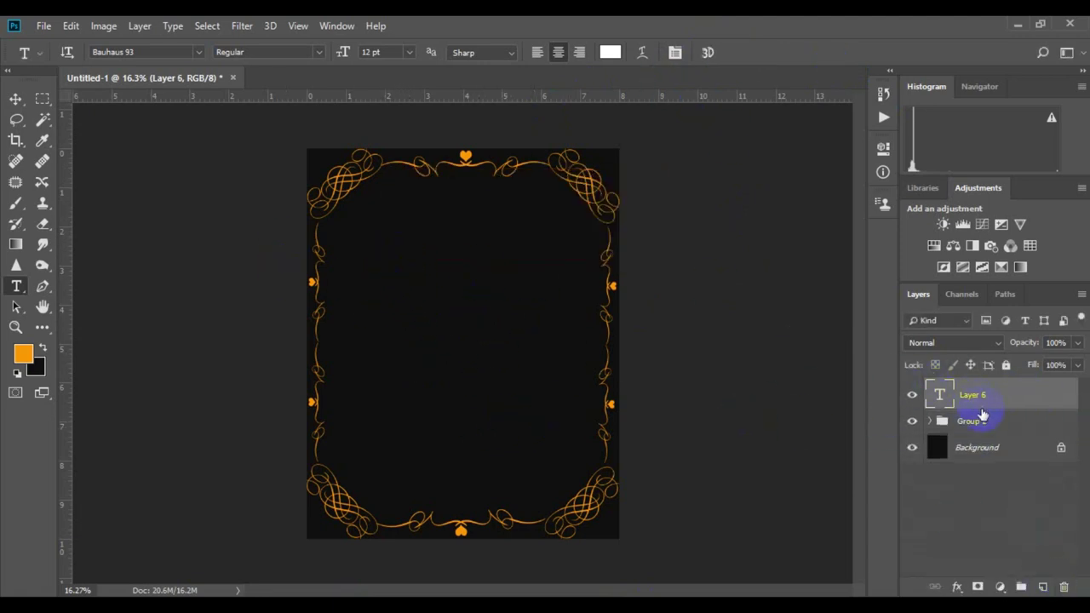
left_click(388, 271)
left_click_drag(959, 427, 1045, 587)
left_click_drag(1022, 437, 1064, 587)
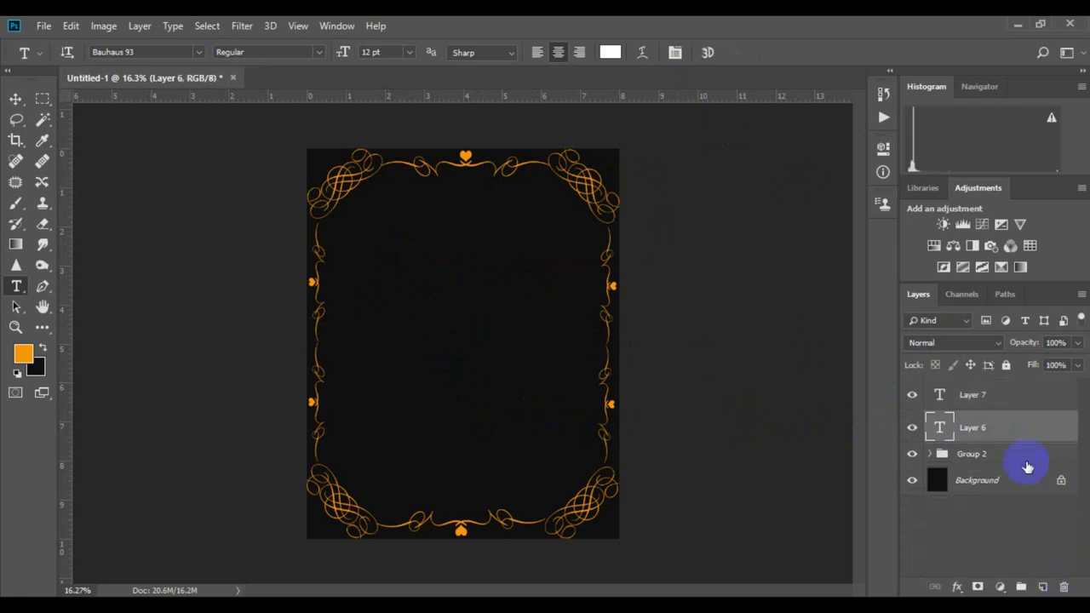
left_click_drag(1028, 467, 1064, 587)
left_click_drag(988, 395, 1064, 587)
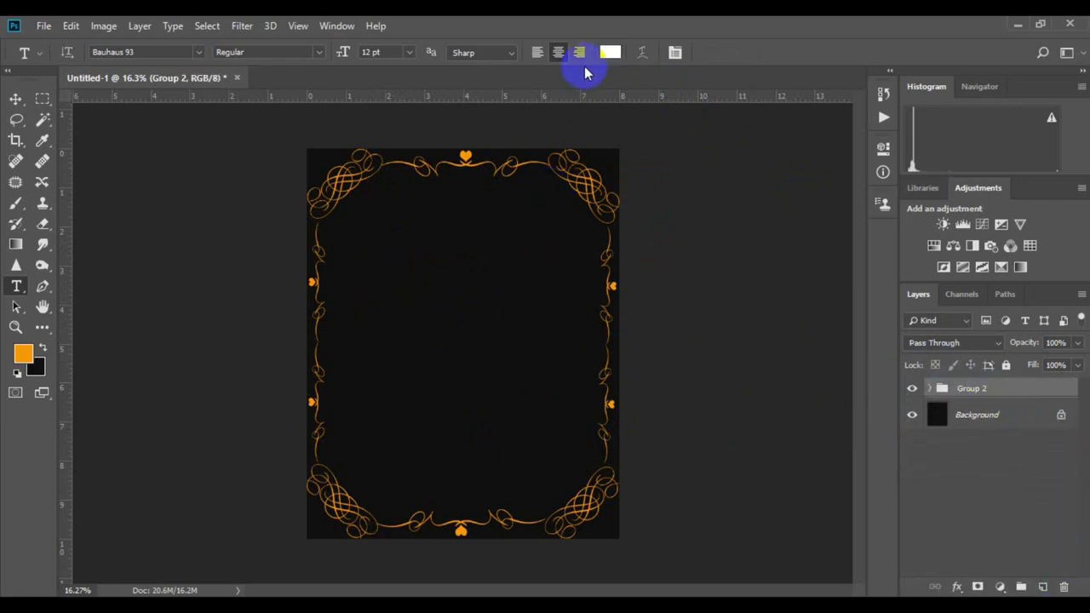
Add the 24 pt white 'Please join us for a' heading under the top border.
left_click(409, 52)
left_click(392, 193)
left_click(378, 262)
type("Please join us for a")
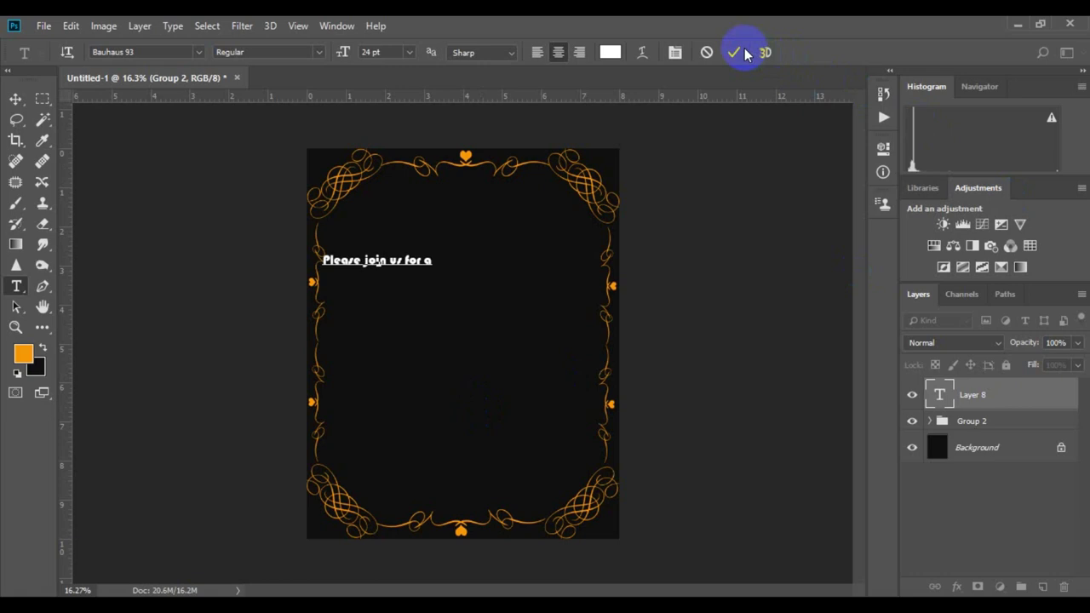
left_click(733, 52)
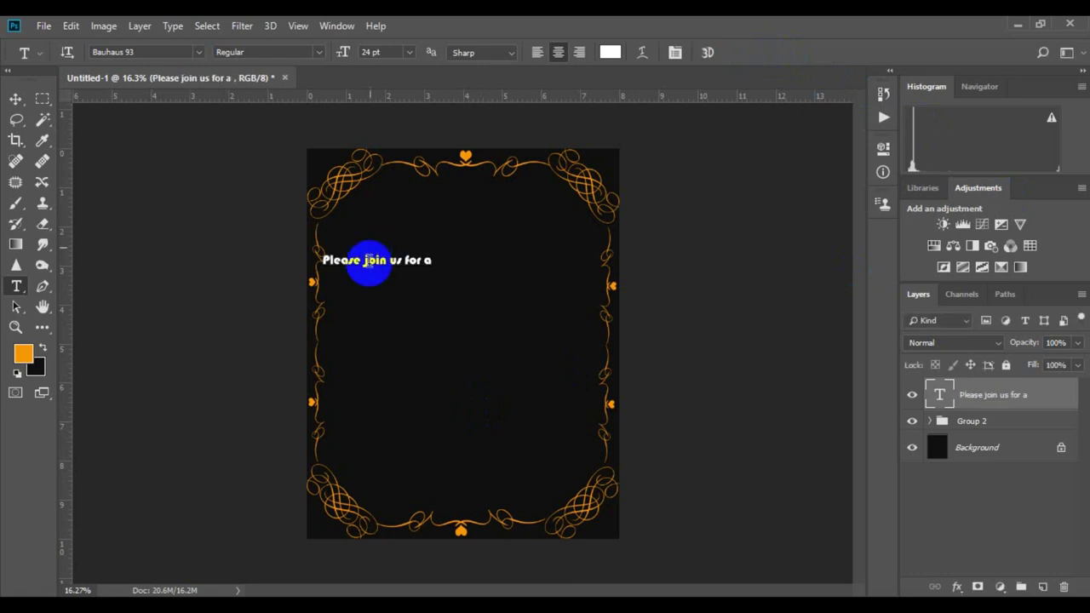
key("ctrl+t")
left_click_drag(404, 253, 456, 223)
right_click(458, 224)
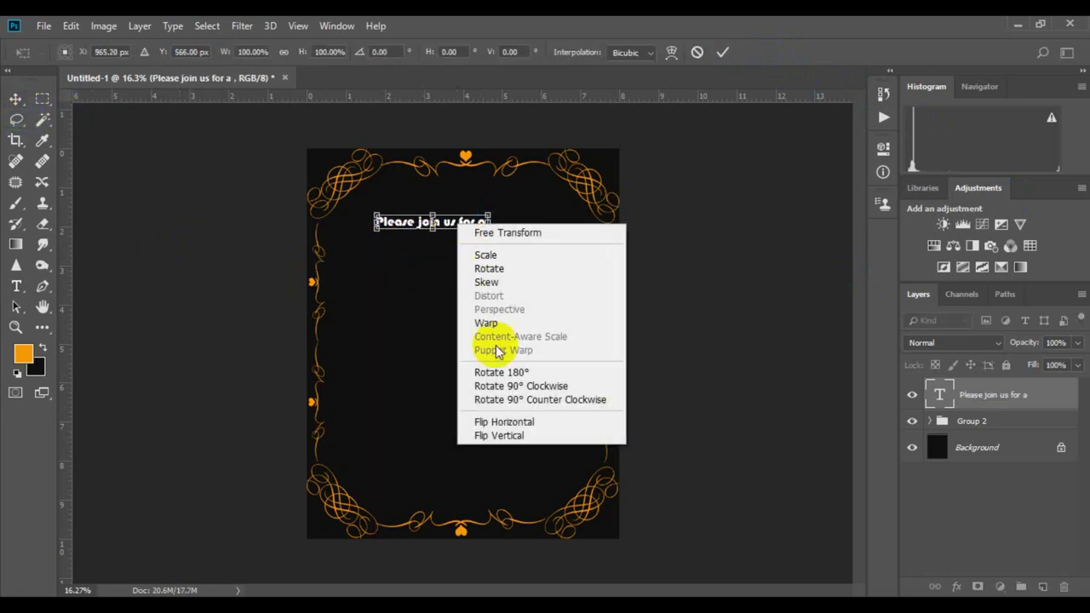
left_click(571, 195)
left_click_drag(411, 255, 462, 224)
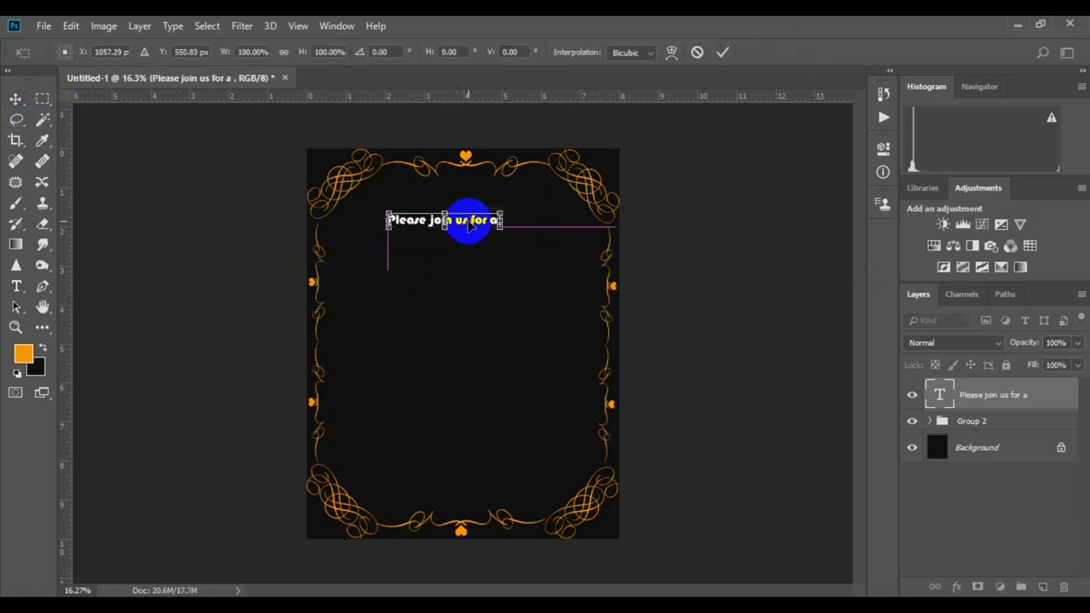
left_click(723, 52)
Set the heading in Algerian and centre it at the top of the border.
triple_click(494, 219)
left_click(199, 52)
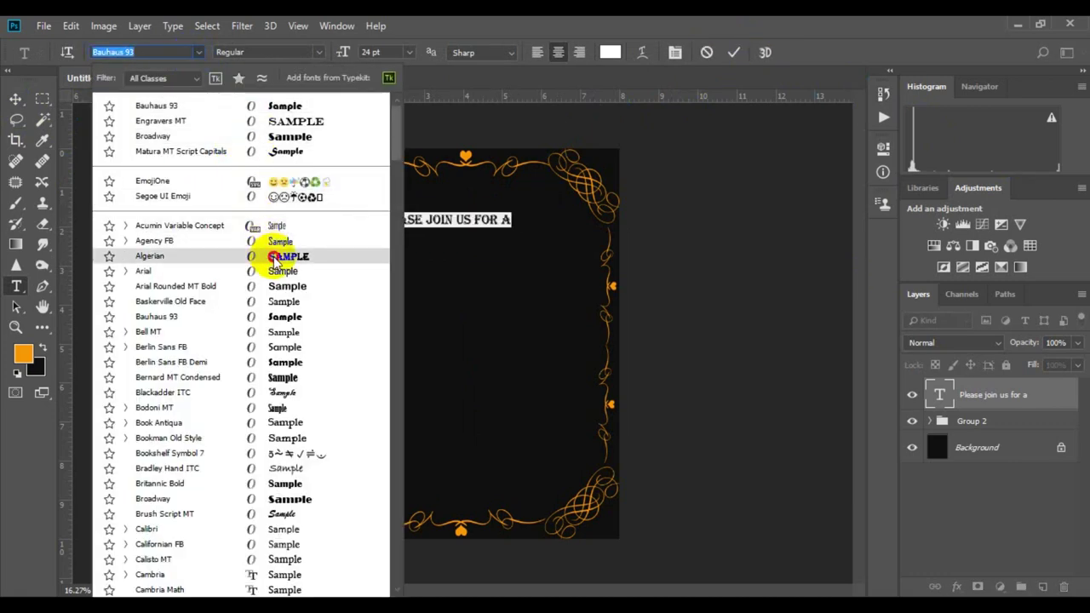
left_click(275, 260)
left_click(733, 52)
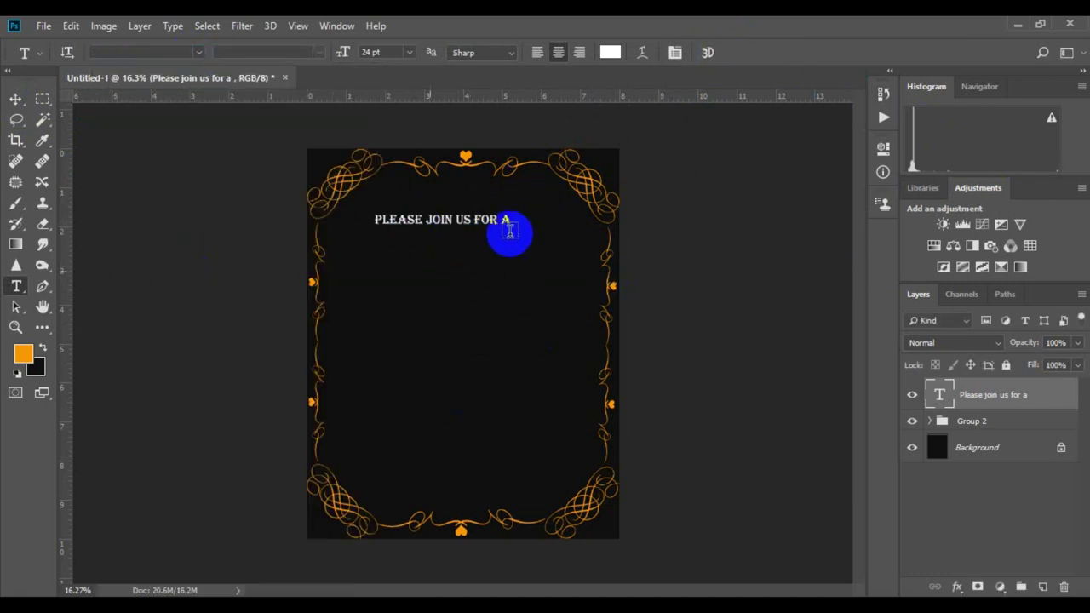
key("ctrl+t")
left_click_drag(462, 224, 485, 216)
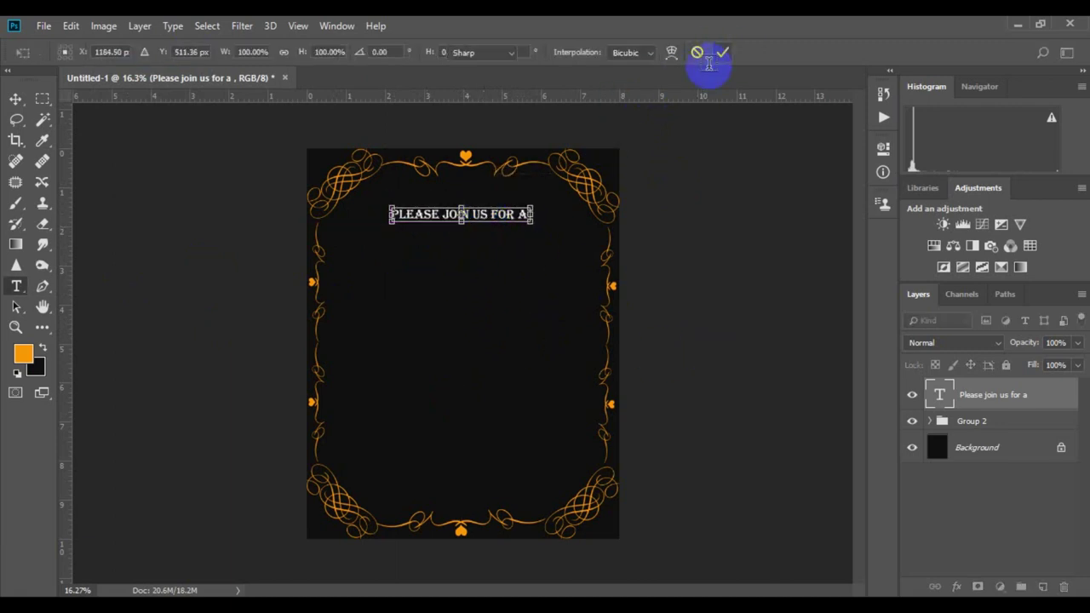
left_click(722, 52)
left_click(390, 295)
type("Birthday Party")
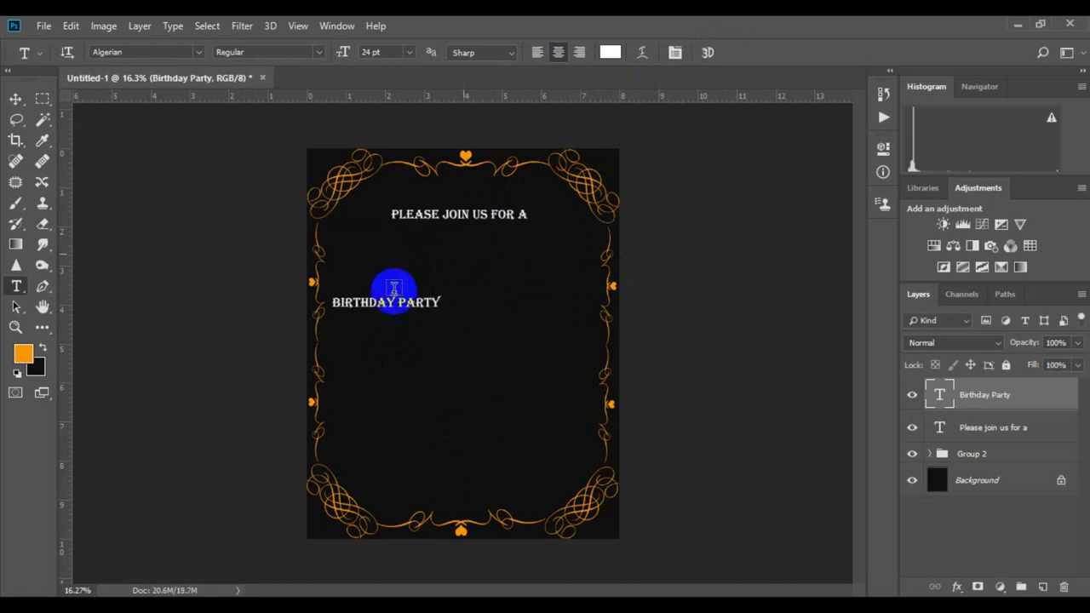
Make 'BIRTHDAY PARTY' orange at 48 pt, centred under the heading, and start a '21' line.
triple_click(360, 304)
left_click(607, 53)
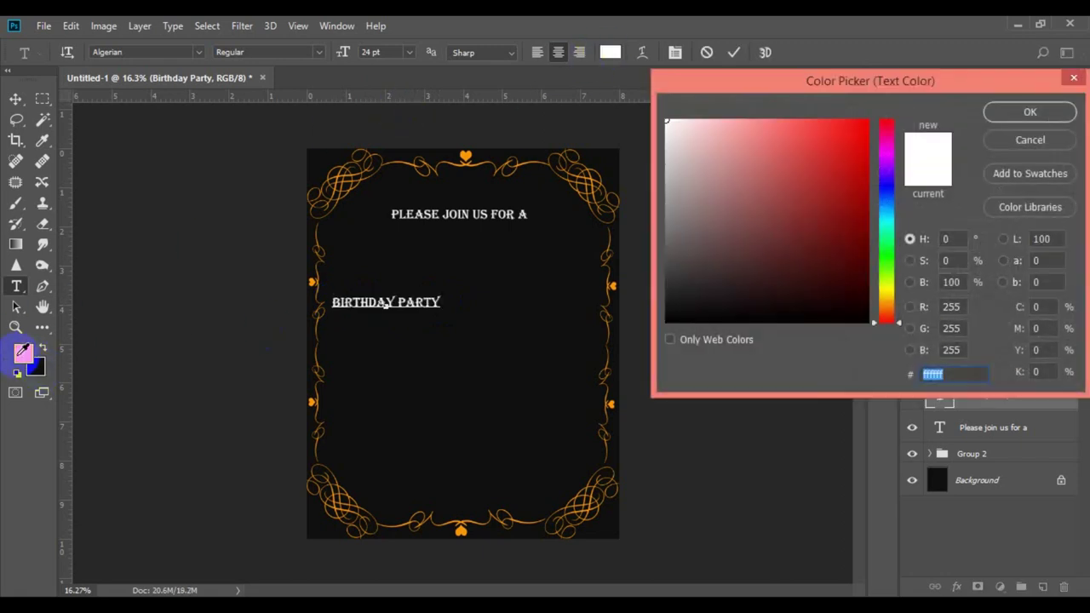
left_click(22, 353)
left_click(1030, 110)
left_click(409, 52)
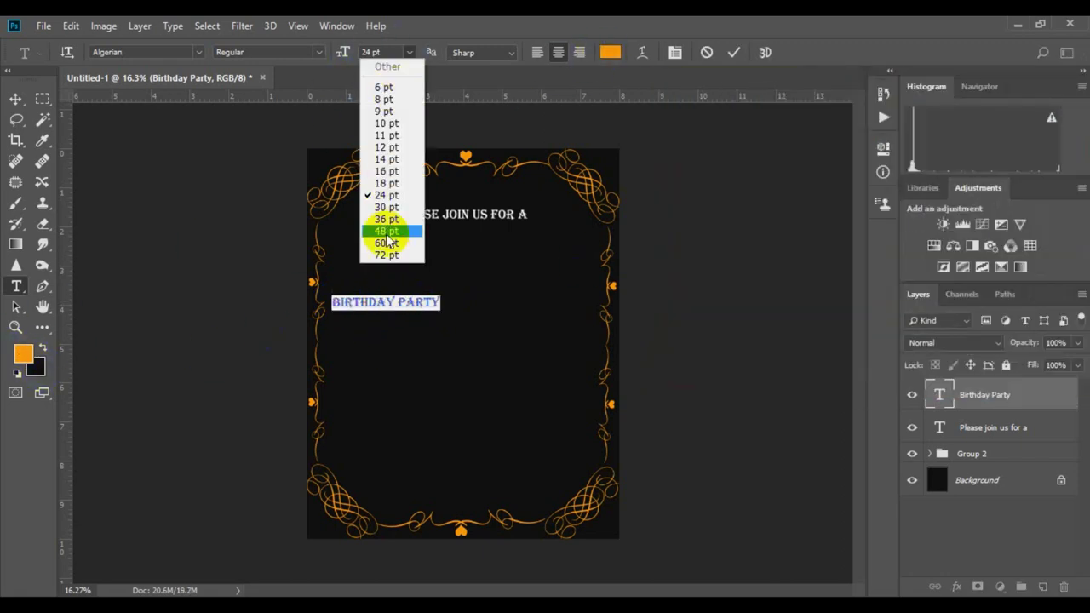
left_click(384, 236)
left_click(734, 52)
left_click_drag(426, 302, 504, 260)
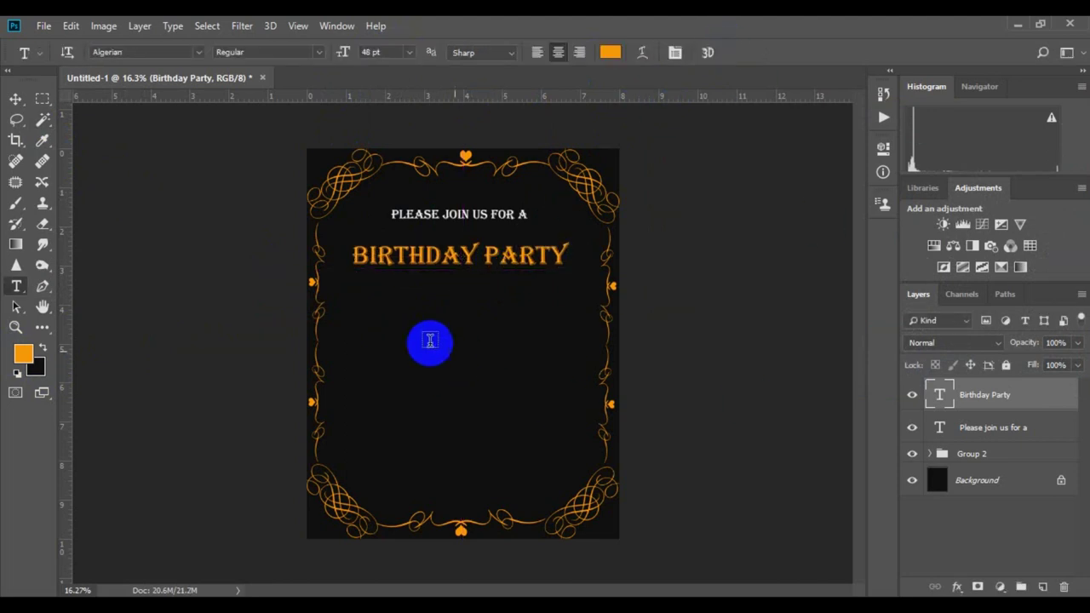
left_click(405, 297)
type("21")
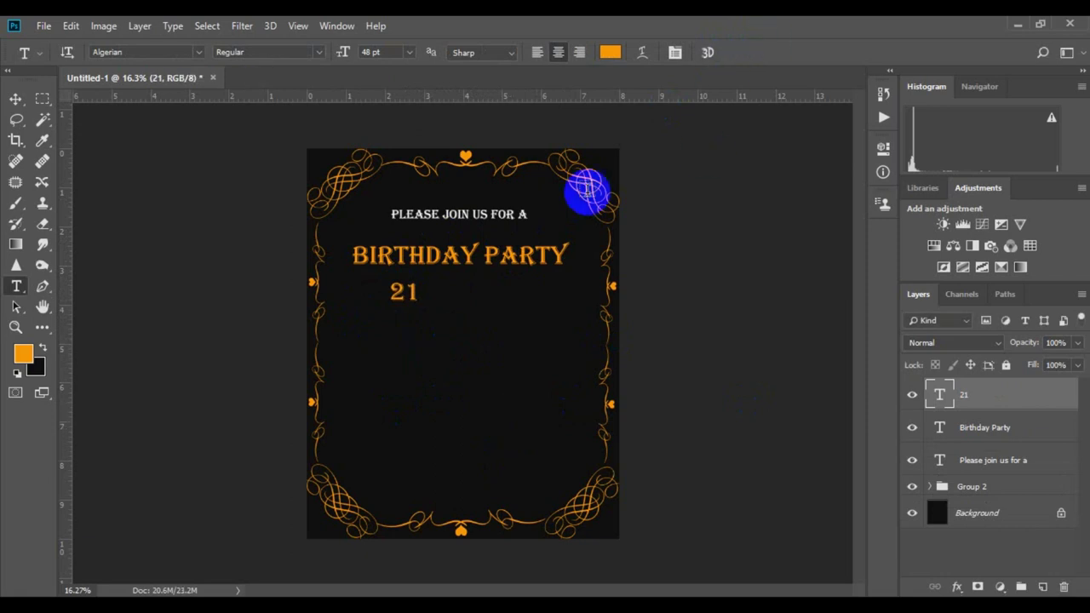
Enlarge the orange 21, lower its opacity and put its layer beneath BIRTHDAY PARTY.
mouse_move(418, 292)
left_mouse_down()
mouse_move(459, 294)
mouse_move(518, 332)
left_mouse_up()
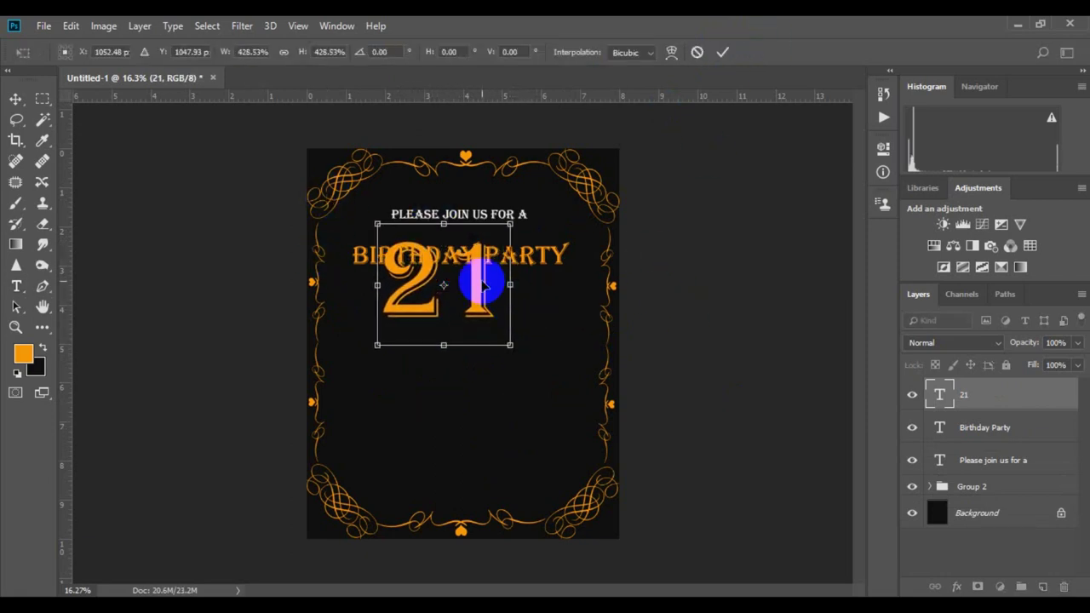
left_click_drag(479, 280, 491, 262)
left_click(1077, 342)
left_click_drag(1078, 362, 1033, 363)
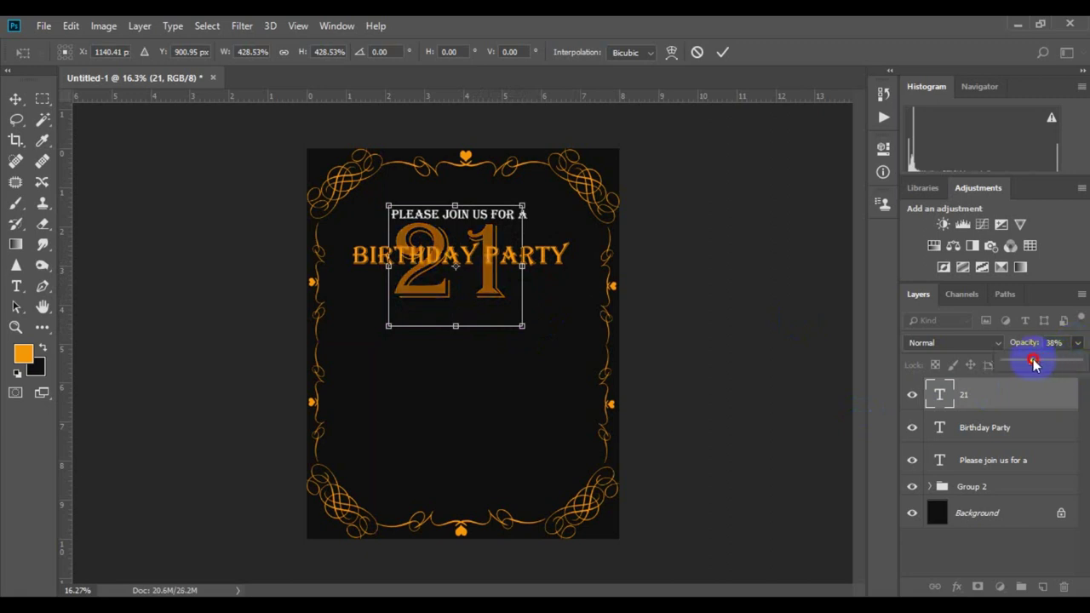
left_click(1024, 414)
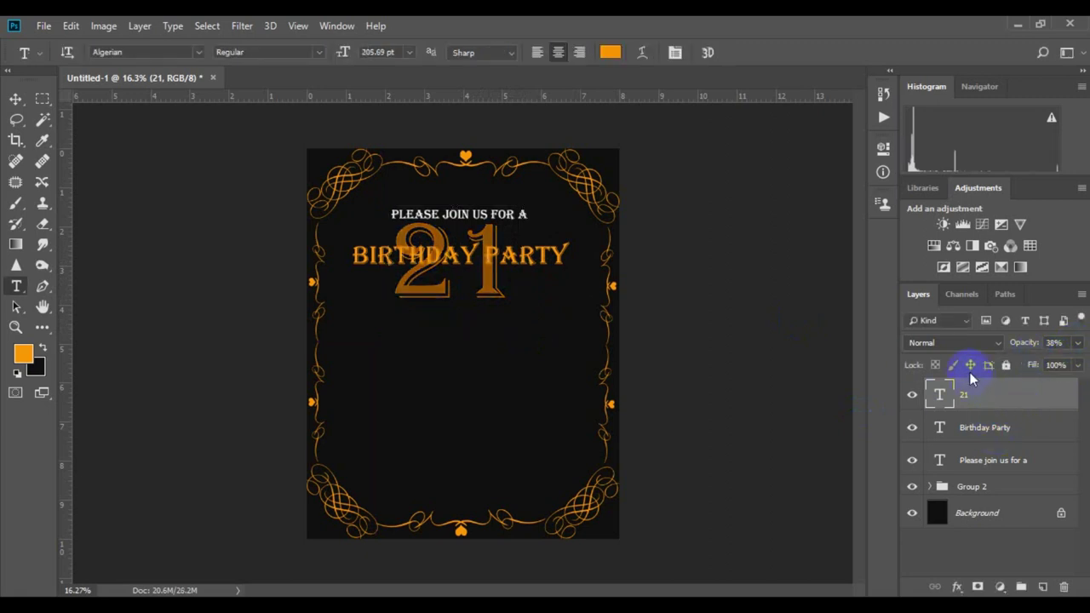
left_click_drag(971, 396, 989, 440)
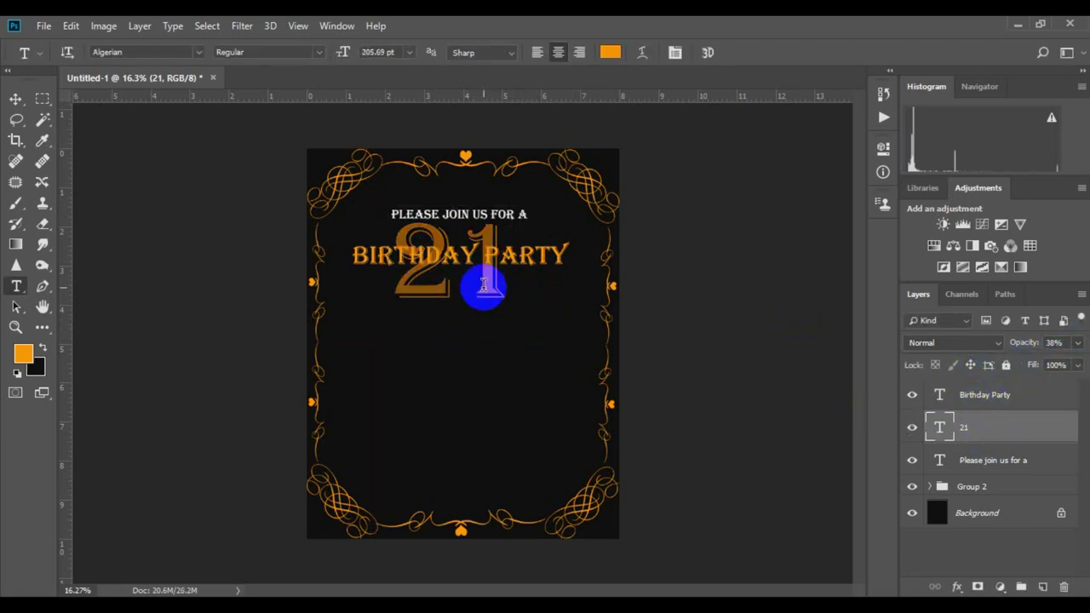
Move the 21 down below BIRTHDAY PARTY and set its opacity to 75%.
key("ctrl+t")
mouse_move(519, 285)
left_mouse_down()
mouse_move(489, 332)
mouse_move(503, 355)
left_mouse_up()
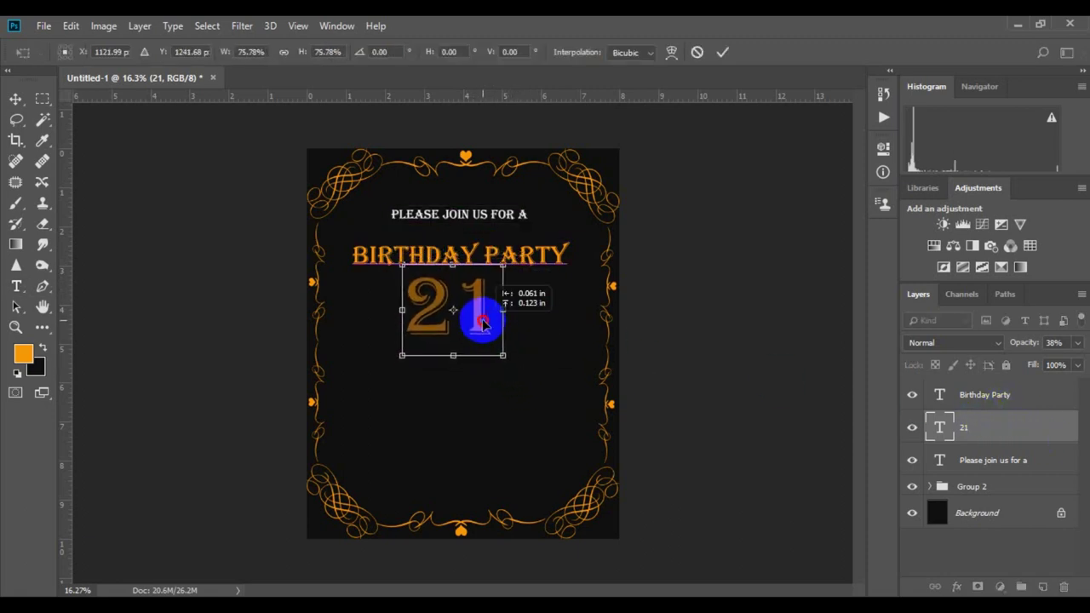
left_click(722, 65)
mouse_move(1060, 368)
left_mouse_down()
mouse_move(1077, 363)
mouse_move(1057, 365)
left_mouse_up()
left_click(503, 294)
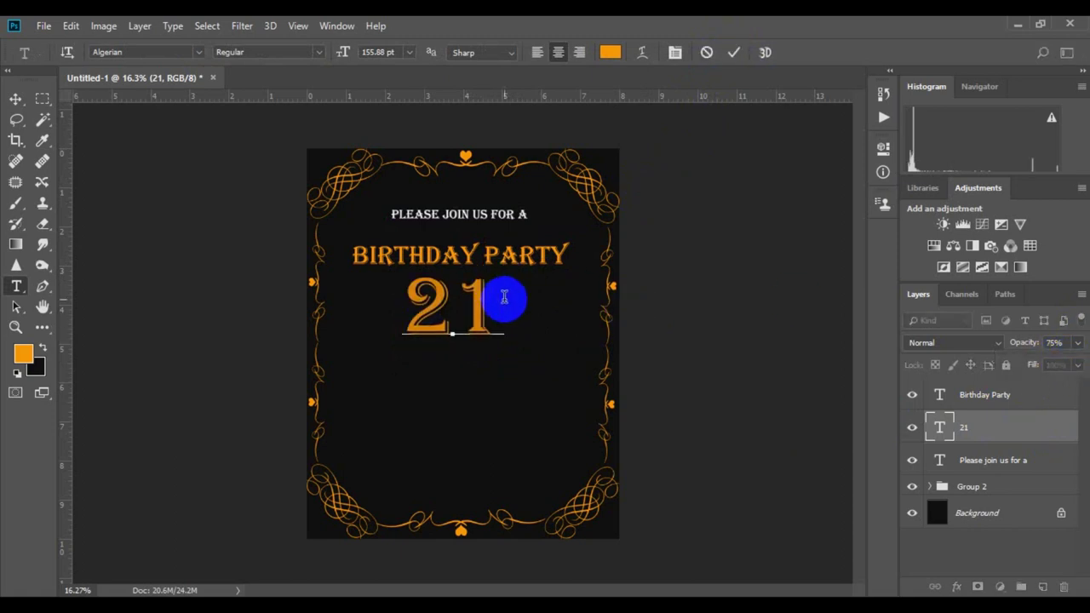
left_click(731, 54)
Add a small 'TH' text raised at the upper right of the 21.
left_click(498, 356)
type("TH")
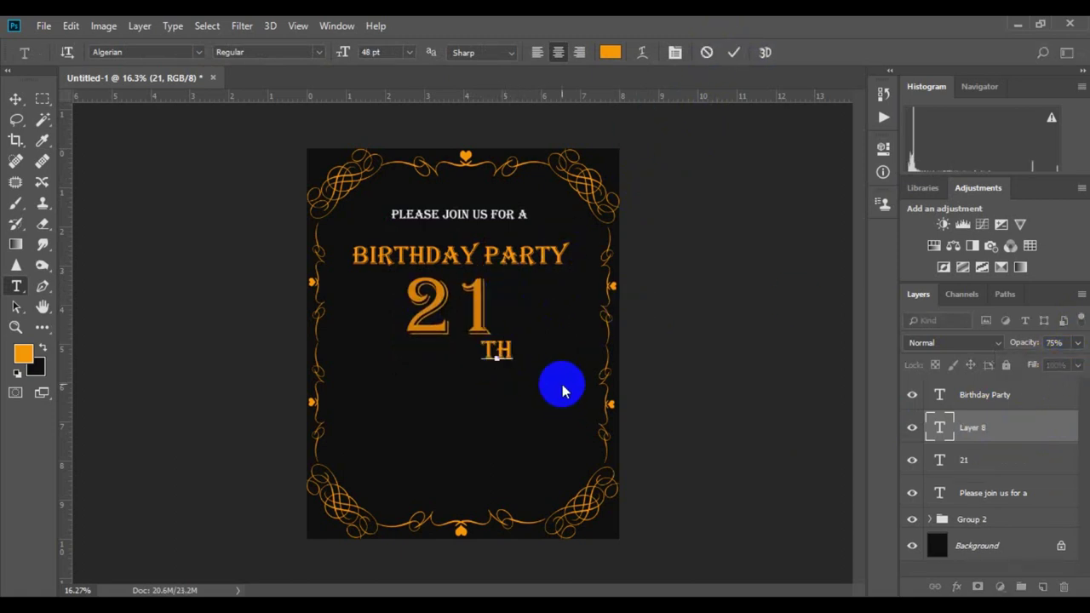
key("ctrl+t")
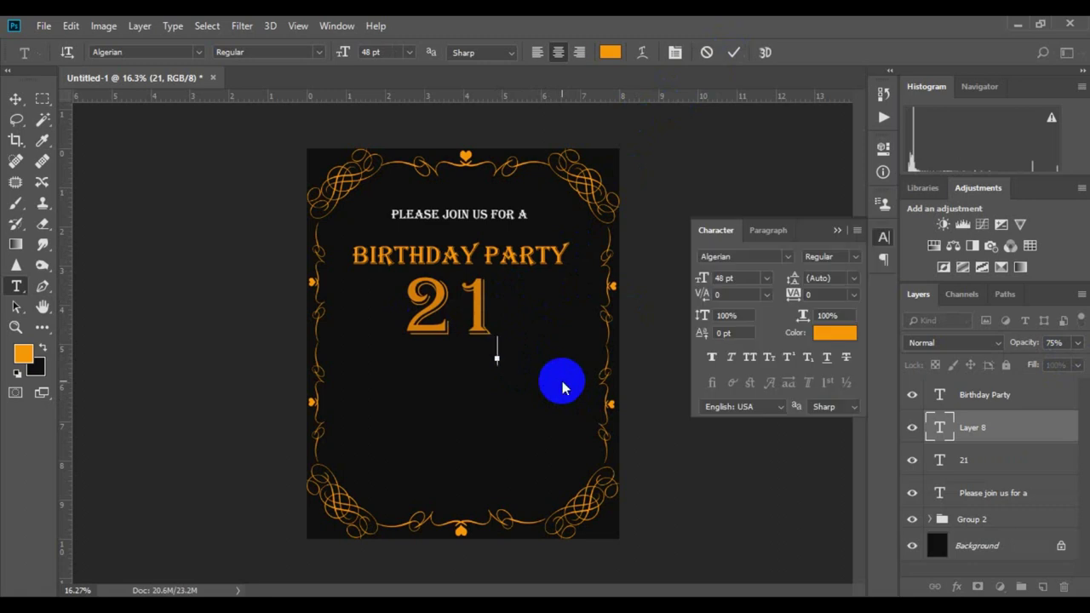
type("TH")
key("ctrl+Return")
key("v")
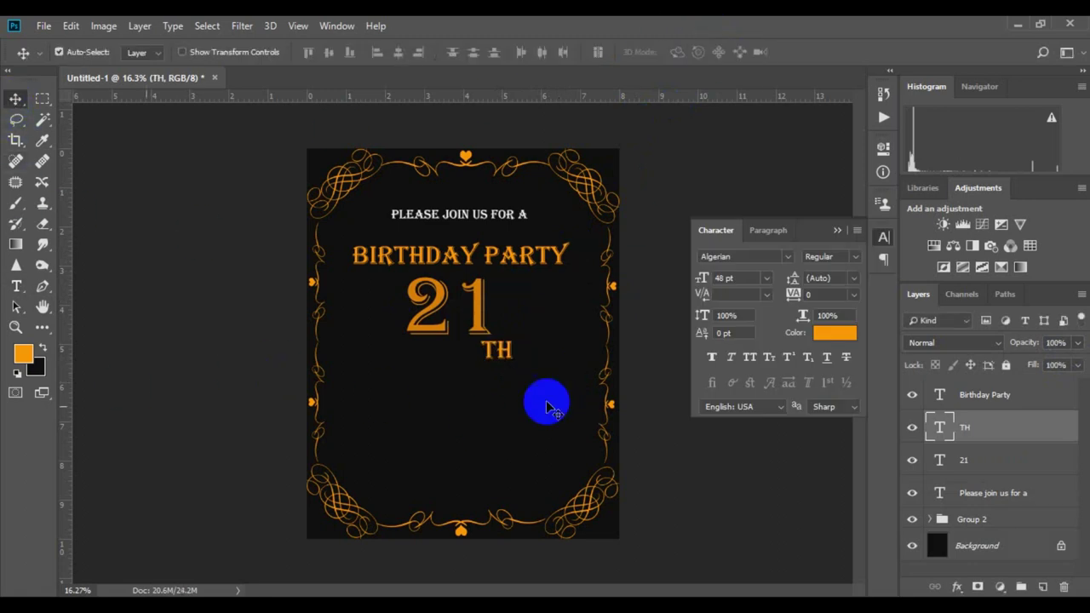
key("ctrl+t")
left_click_drag(501, 351, 504, 286)
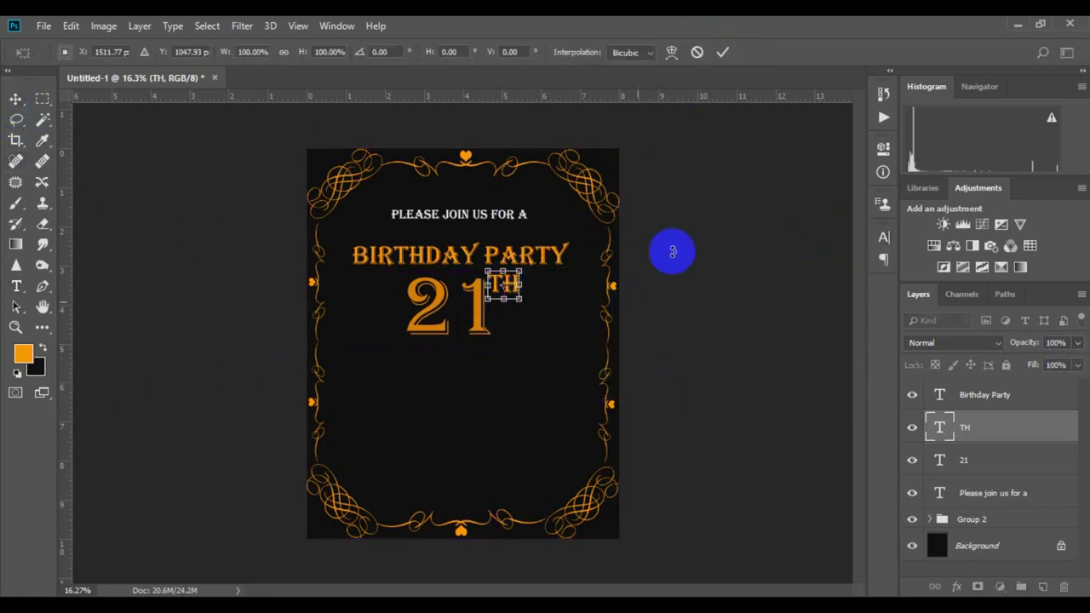
left_click(722, 54)
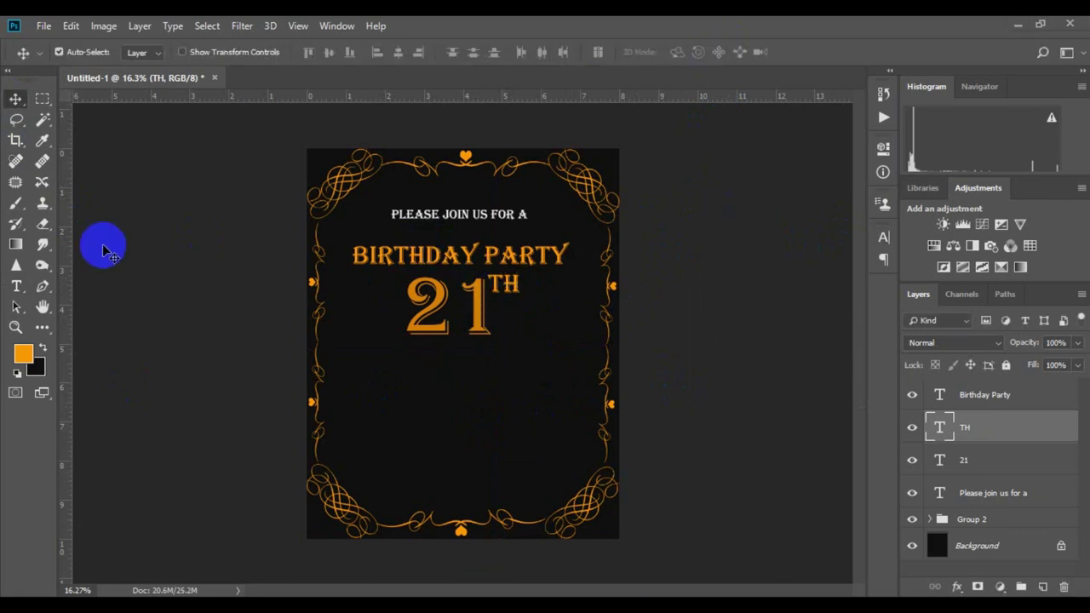
Restyle the BIRTHDAY PARTY text in Edwardian Script ITC at 72 pt.
left_click(26, 291)
left_click_drag(560, 253, 333, 259)
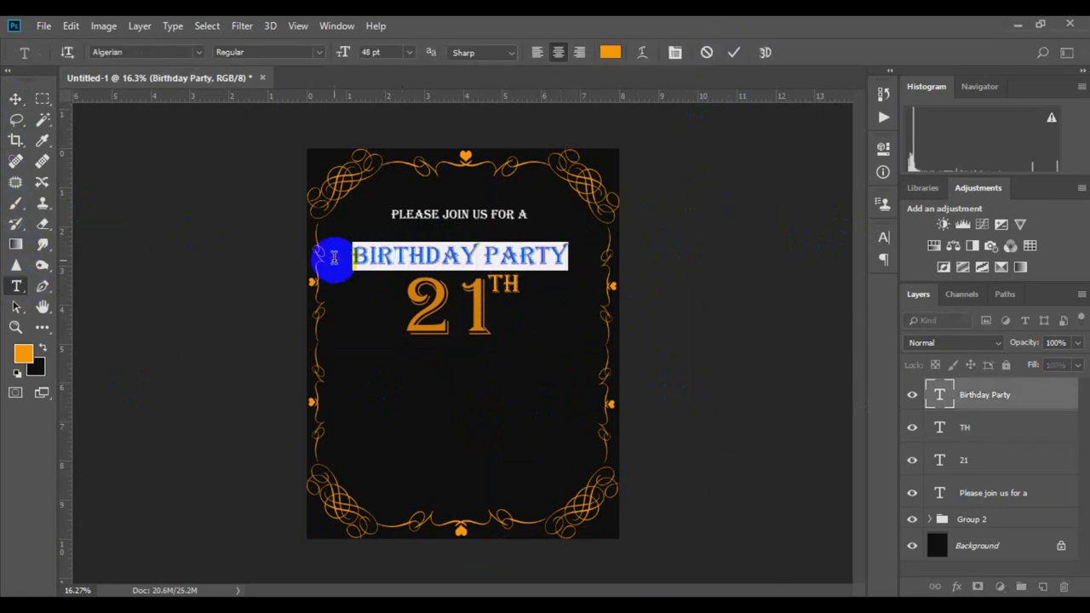
left_click(199, 55)
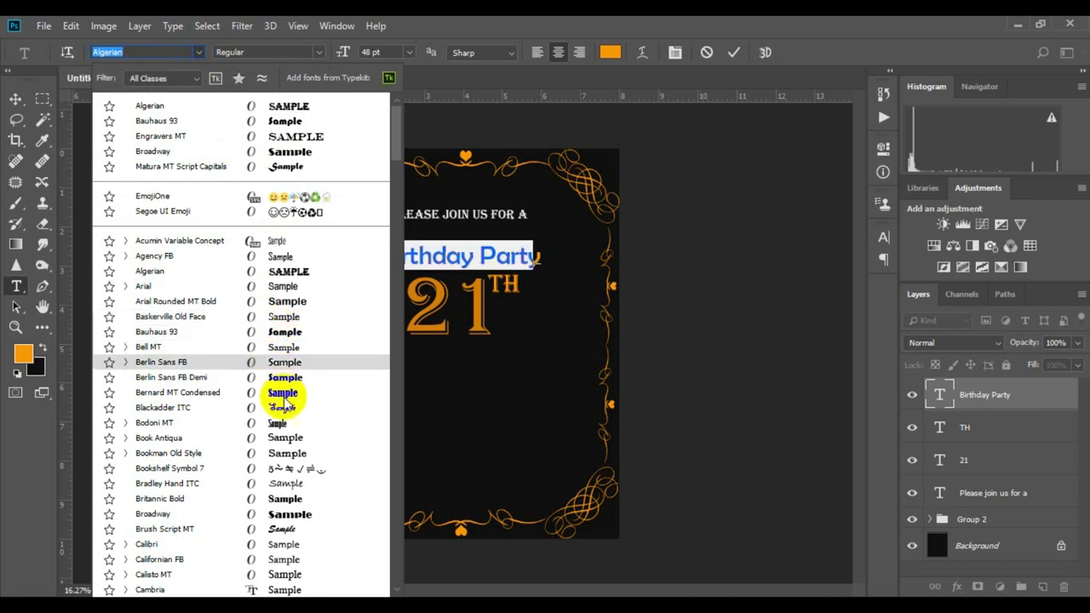
scroll(311, 535, "down", 3)
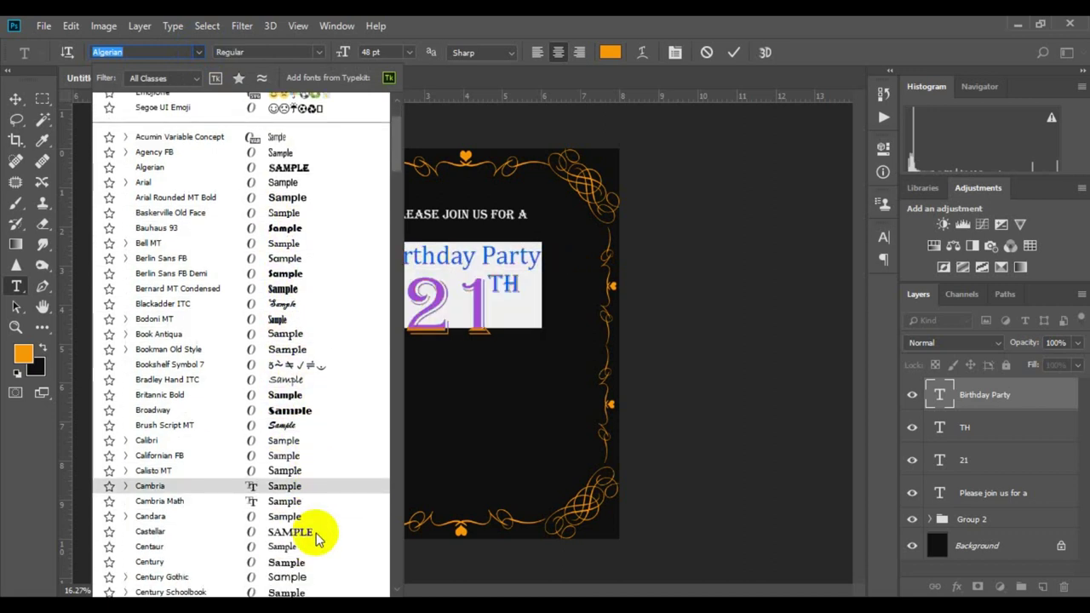
scroll(308, 528, "down", 3)
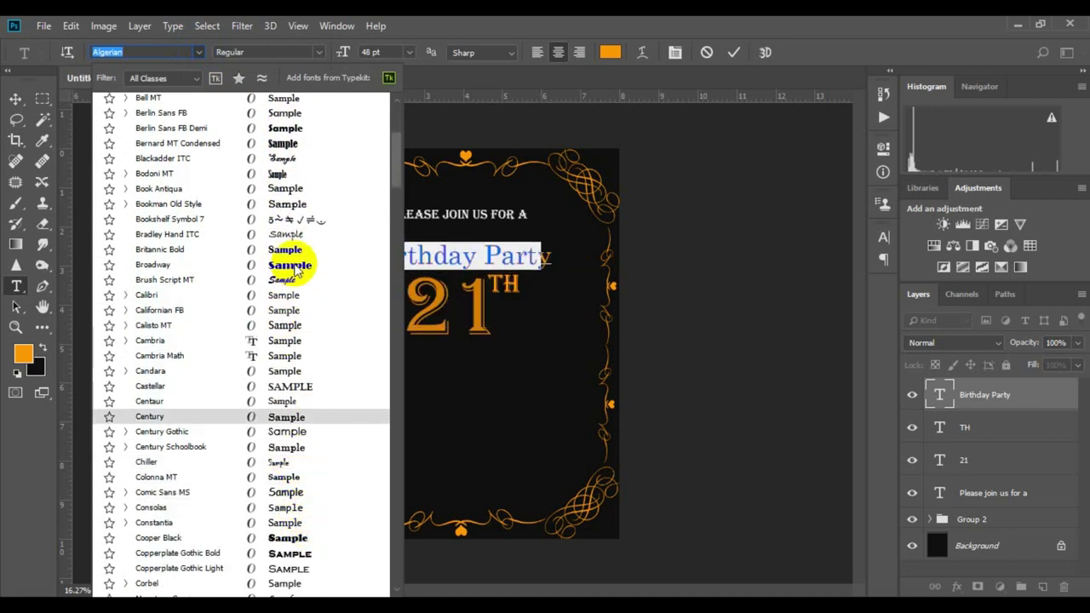
scroll(277, 501, "down", 4)
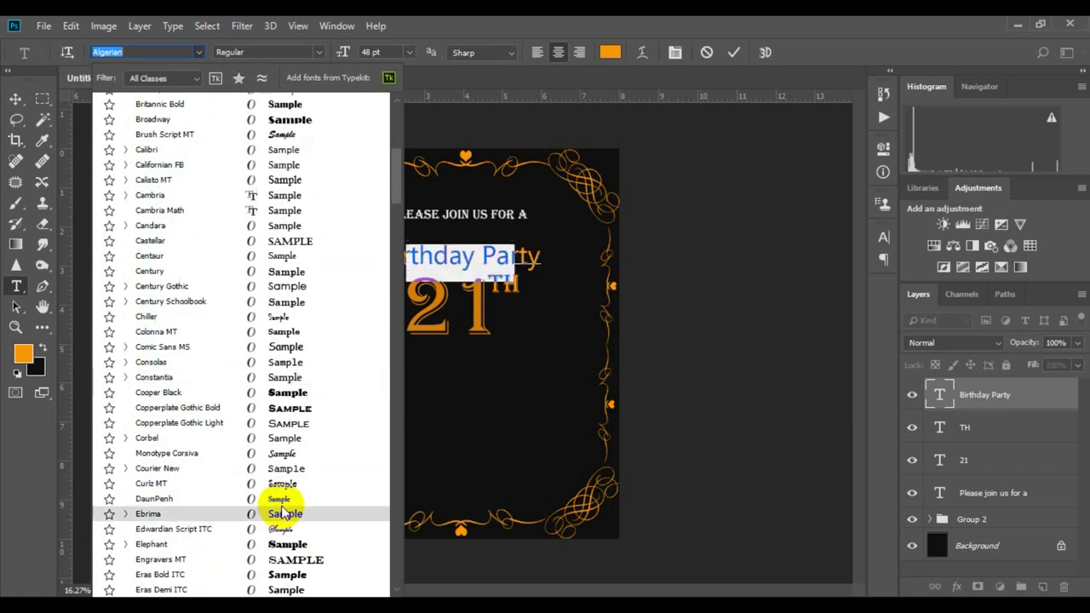
scroll(282, 507, "down", 1)
left_click(284, 508)
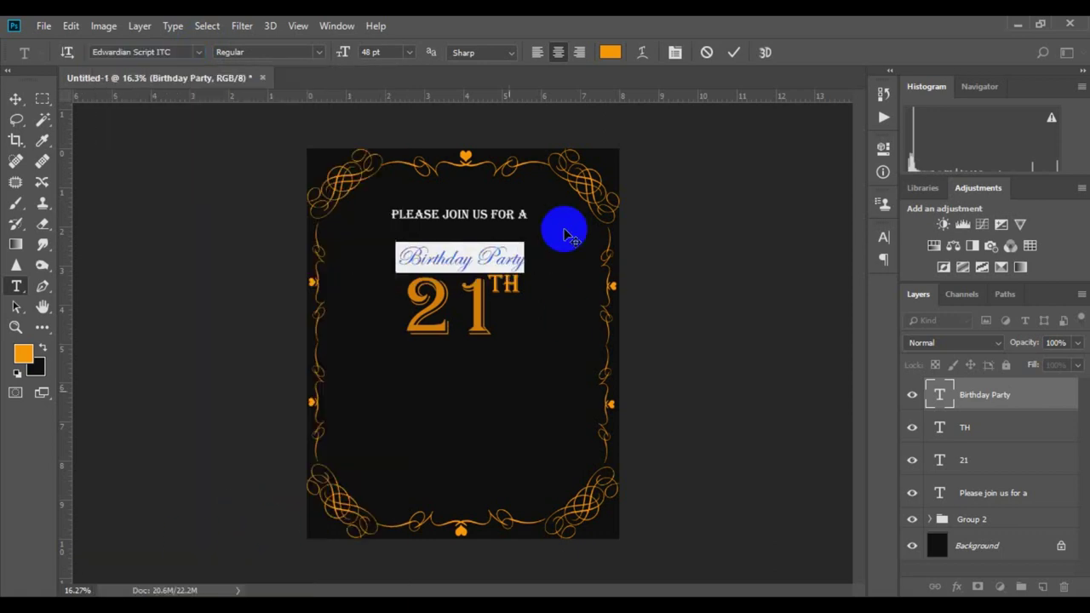
left_click(409, 52)
left_click(380, 253)
left_click(734, 52)
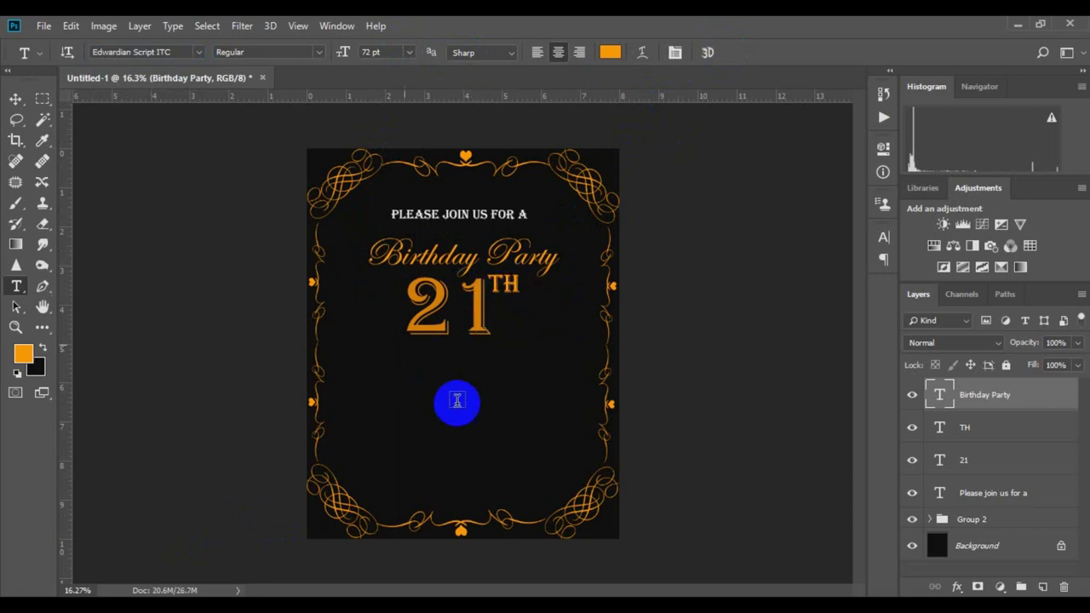
Start a new text line below the 21 with an off-white foreground colour.
left_click(387, 371)
left_click(23, 353)
left_click(673, 155)
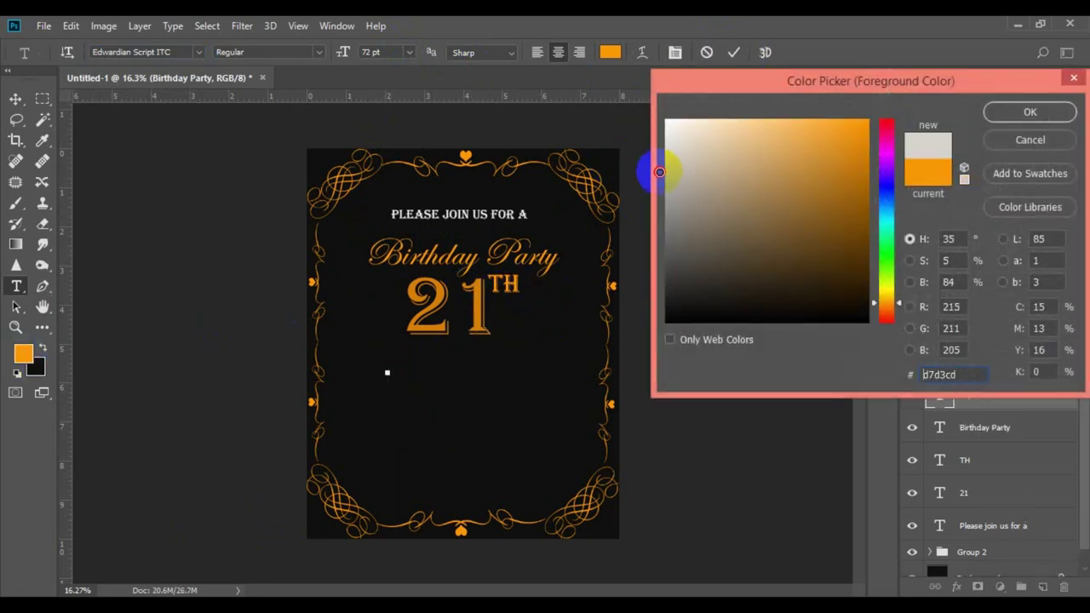
left_click(1014, 111)
left_click(393, 373)
type("in Honor")
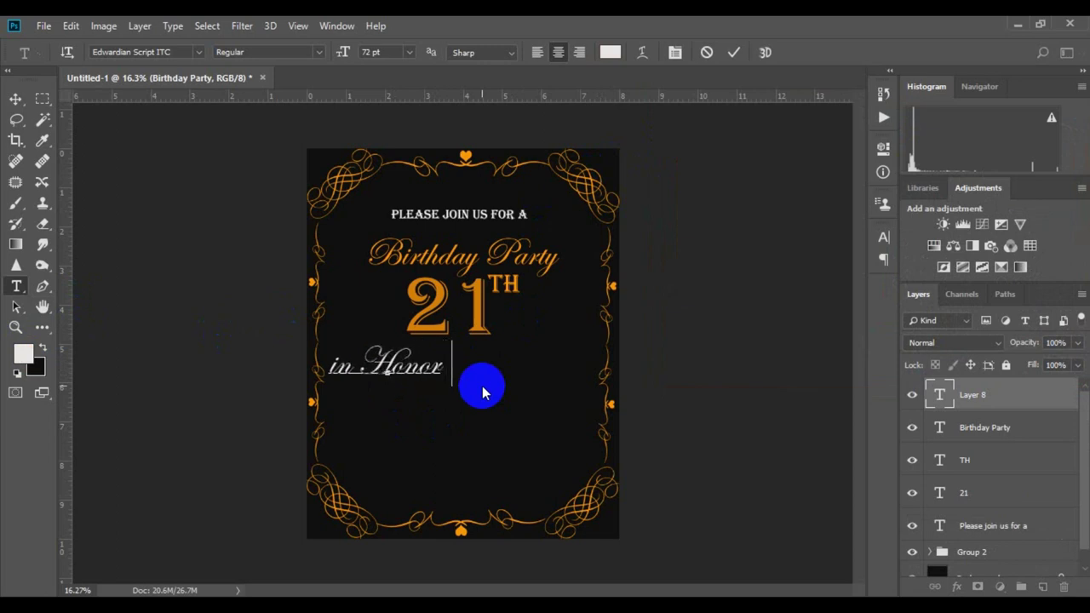
Finish the 'in Honor of' line and set it in the Algerian font.
type("of")
left_click(734, 52)
left_click_drag(466, 368, 324, 366)
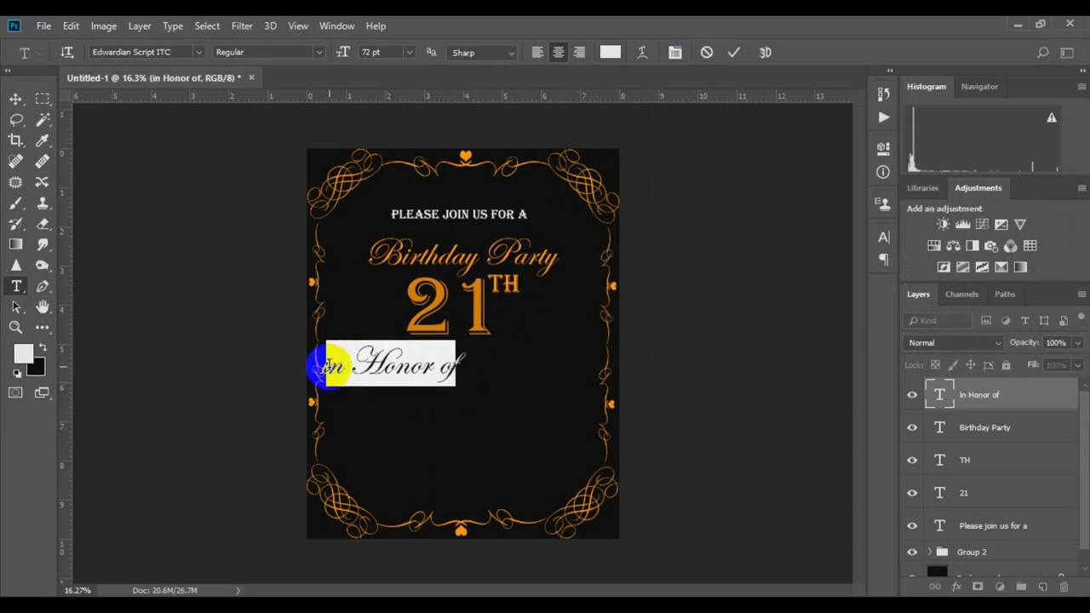
left_click_drag(463, 367, 302, 366)
left_click(198, 52)
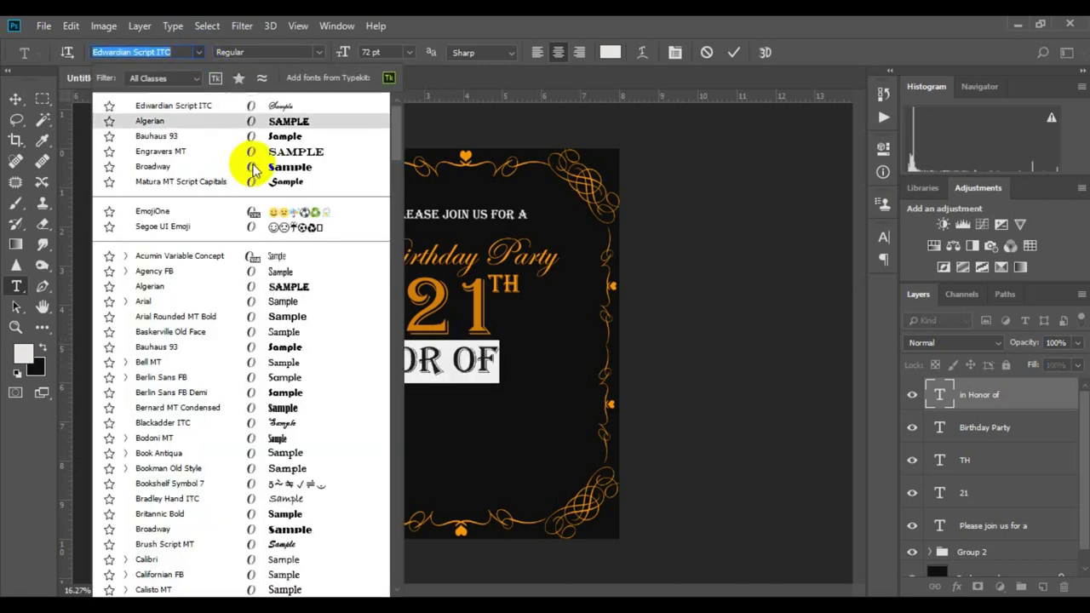
left_click(273, 122)
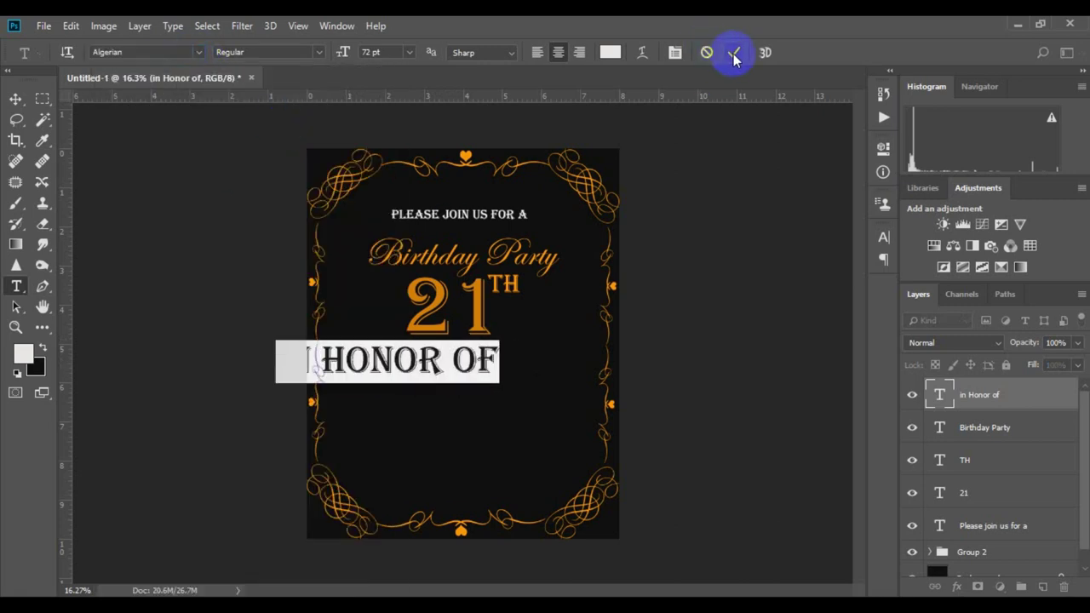
left_click(733, 52)
Scale IN HONOR OF down to a small line centred beneath the 21TH.
key("ctrl+t")
mouse_move(499, 378)
left_mouse_down()
mouse_move(435, 361)
mouse_move(486, 353)
left_mouse_up()
left_click(723, 52)
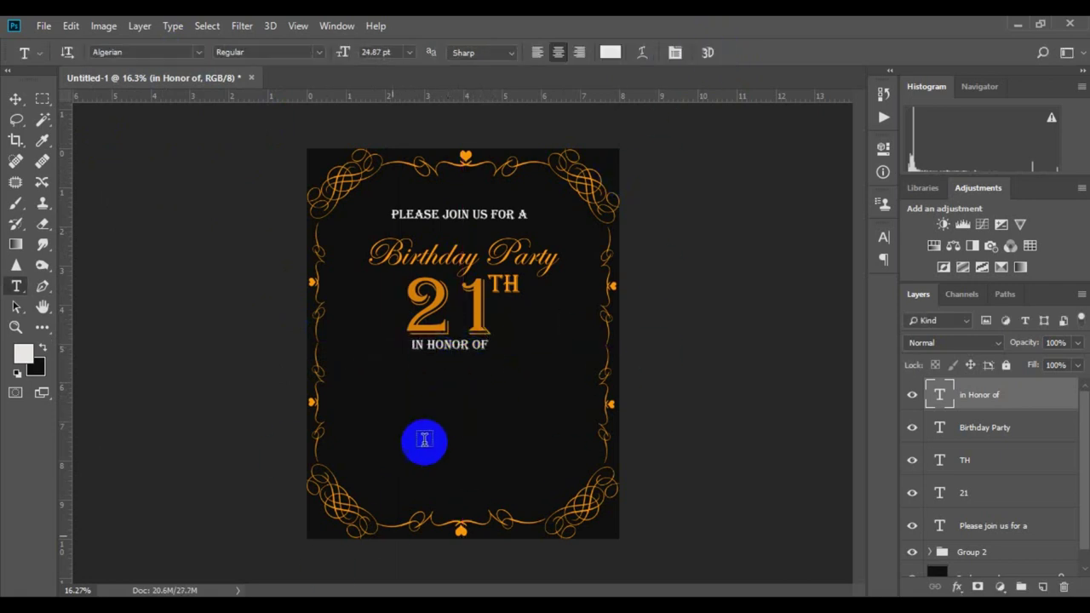
Type the honoree's name below IN HONOR OF and set it in Edwardian Script ITC.
left_click(355, 387)
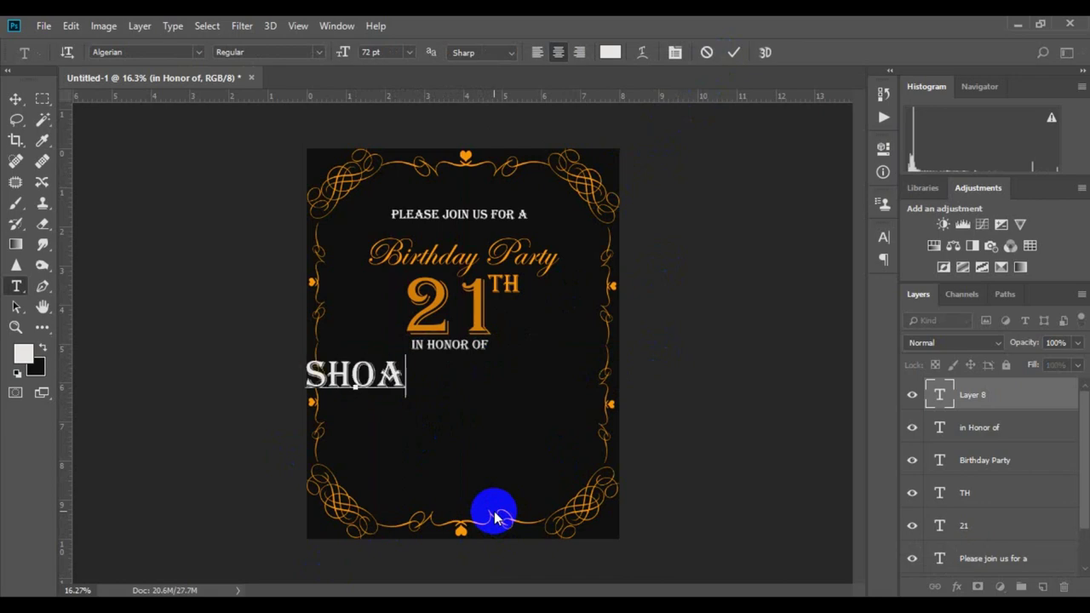
type("SArker")
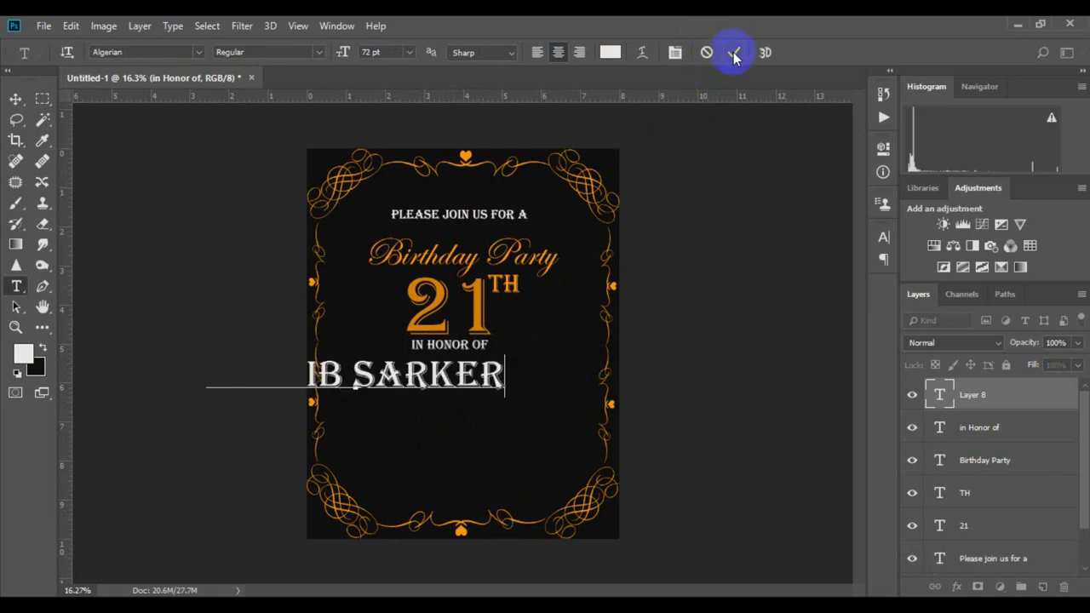
left_click(733, 52)
triple_click(494, 377)
left_click(198, 52)
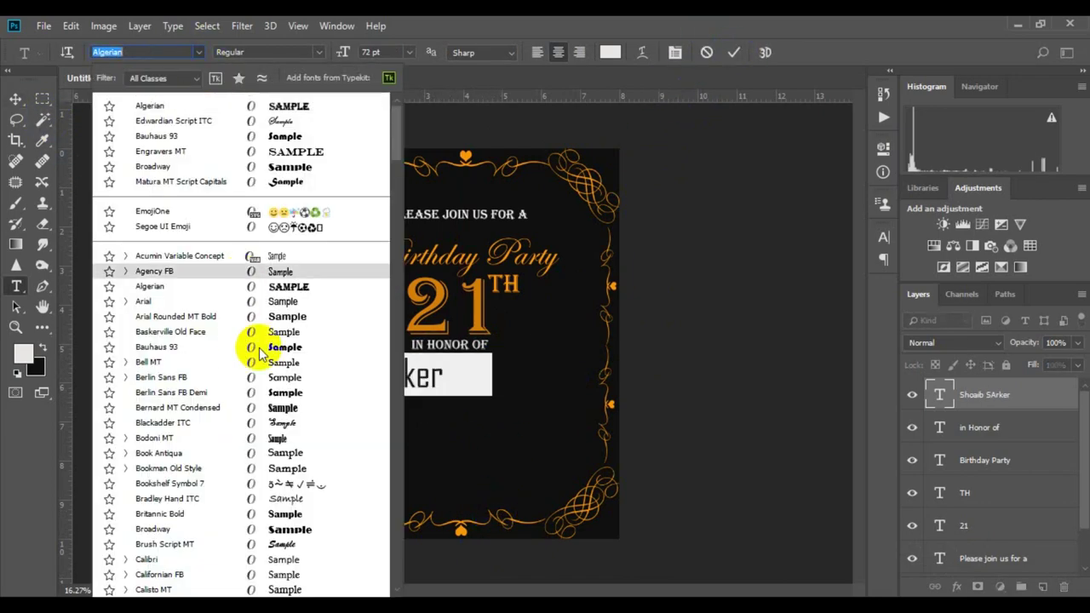
scroll(260, 350, "down", 5)
scroll(271, 366, "down", 3)
left_click(275, 380)
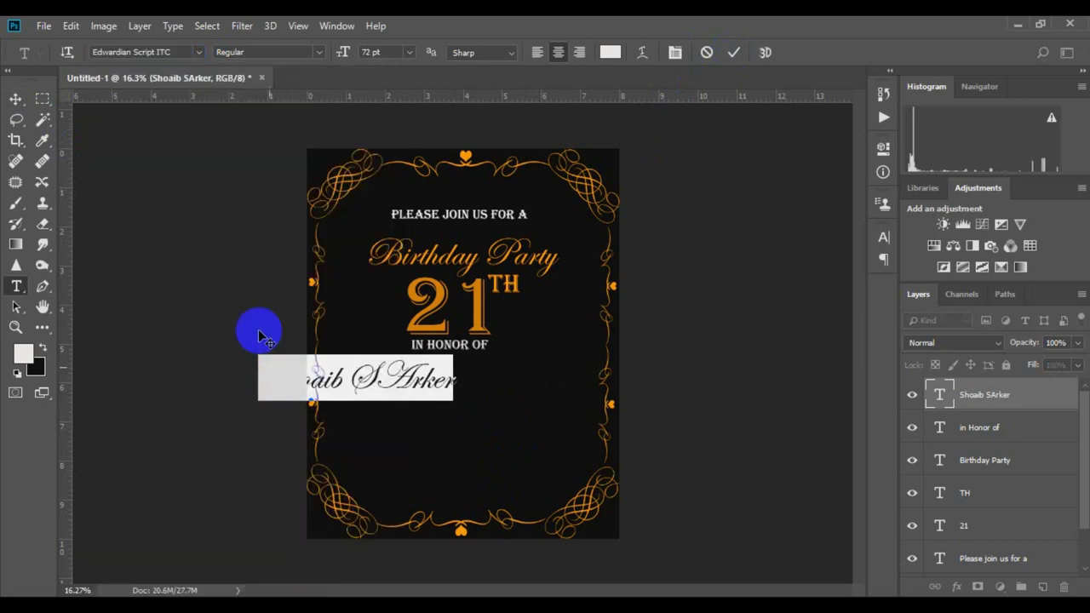
Change the name's font via Freestyle Script to French Script MT.
left_click(198, 52)
scroll(256, 379, "down", 5)
scroll(256, 382, "down", 2)
scroll(264, 396, "down", 1)
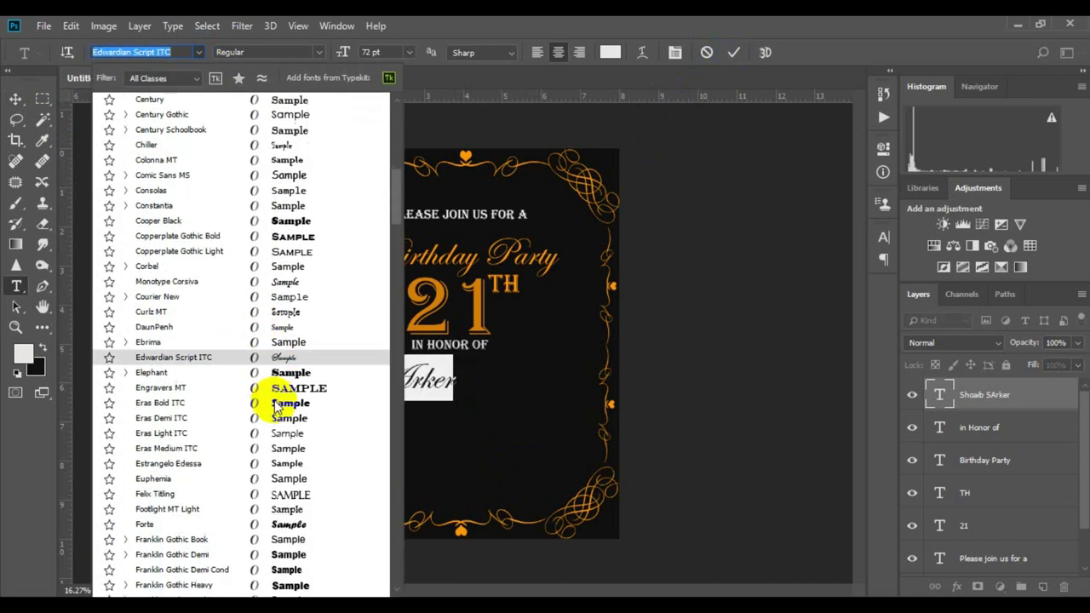
scroll(268, 413, "down", 2)
left_click(284, 547)
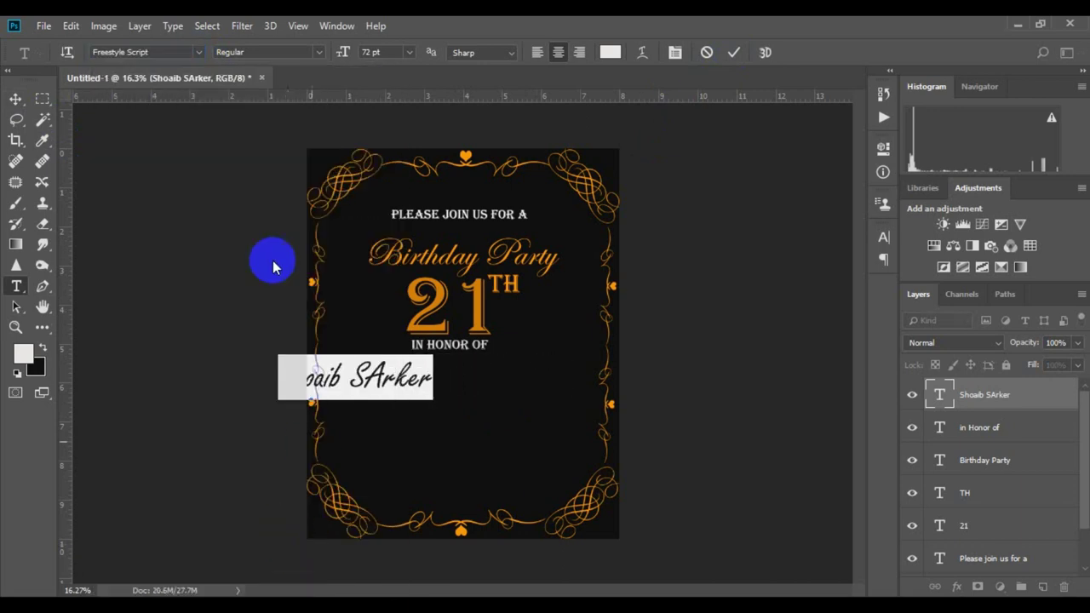
left_click(198, 52)
scroll(273, 284, "down", 3)
scroll(285, 111, "up", 3)
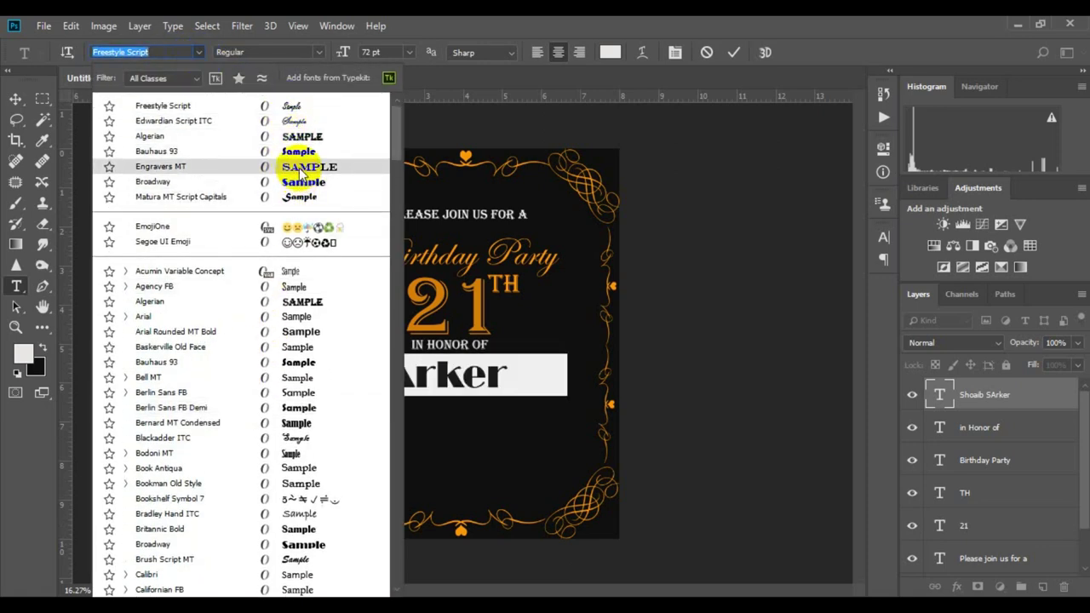
scroll(294, 415, "down", 6)
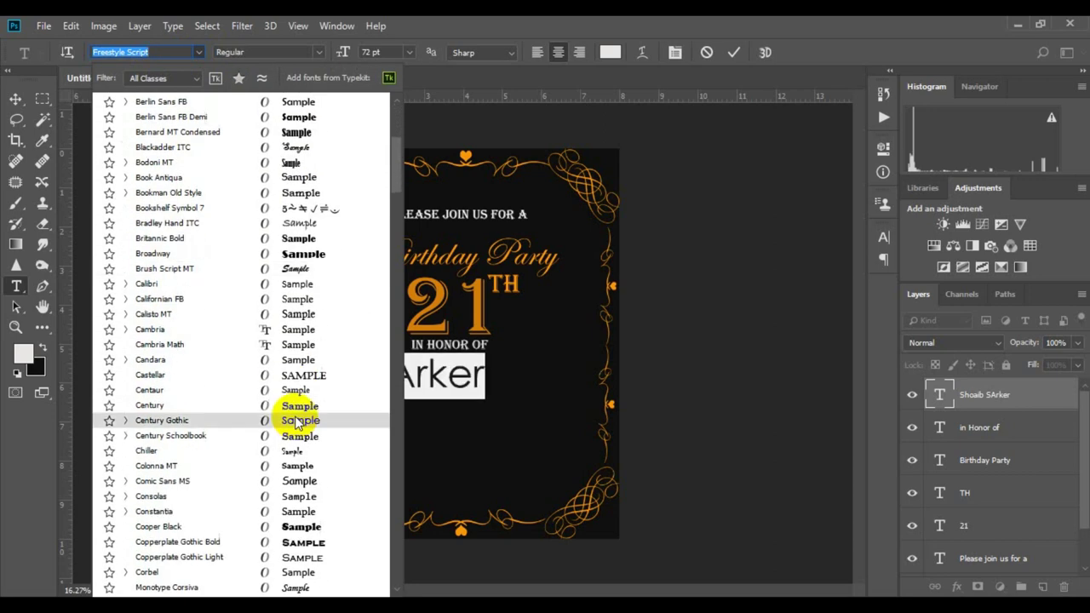
scroll(295, 416, "down", 4)
scroll(296, 417, "down", 5)
scroll(297, 418, "down", 3)
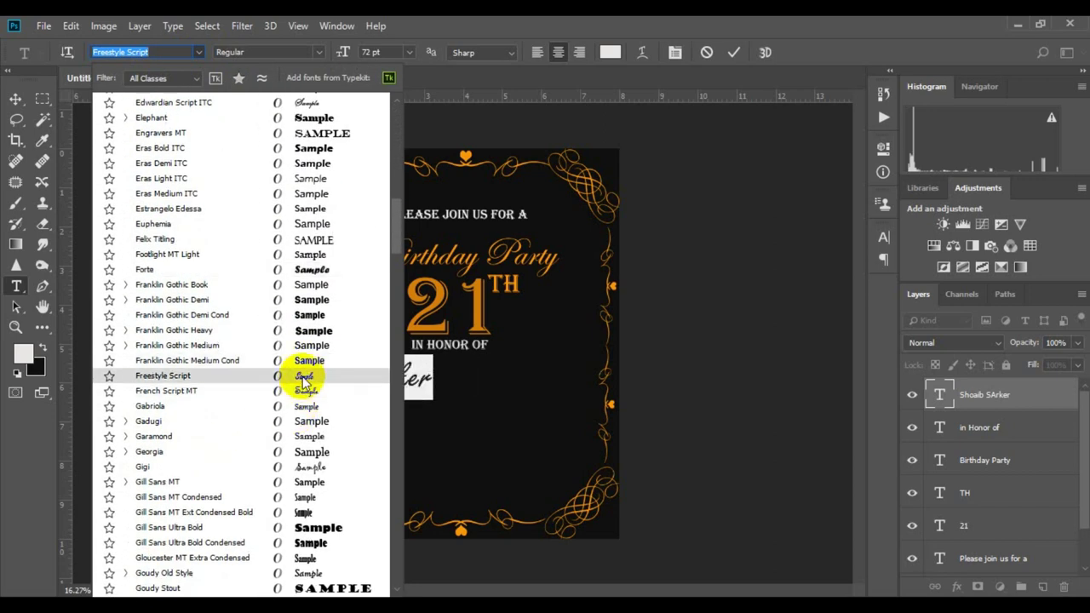
left_click(294, 395)
left_click(734, 52)
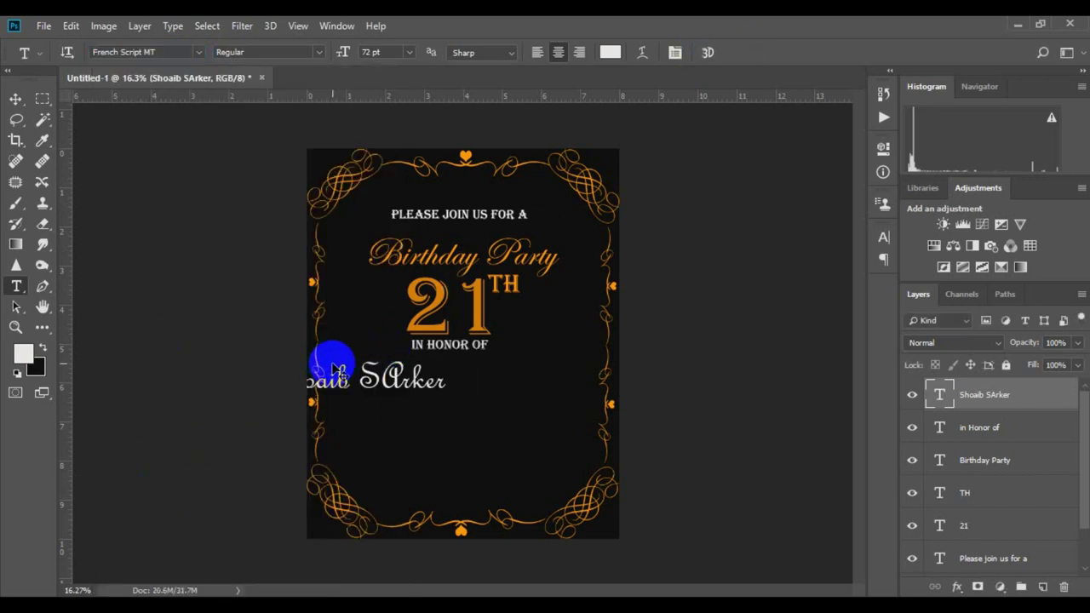
Move the honoree's name up under IN HONOR OF.
key("ctrl+t")
mouse_move(486, 369)
left_mouse_down()
mouse_move(556, 371)
mouse_move(332, 399)
left_mouse_up()
left_click(722, 52)
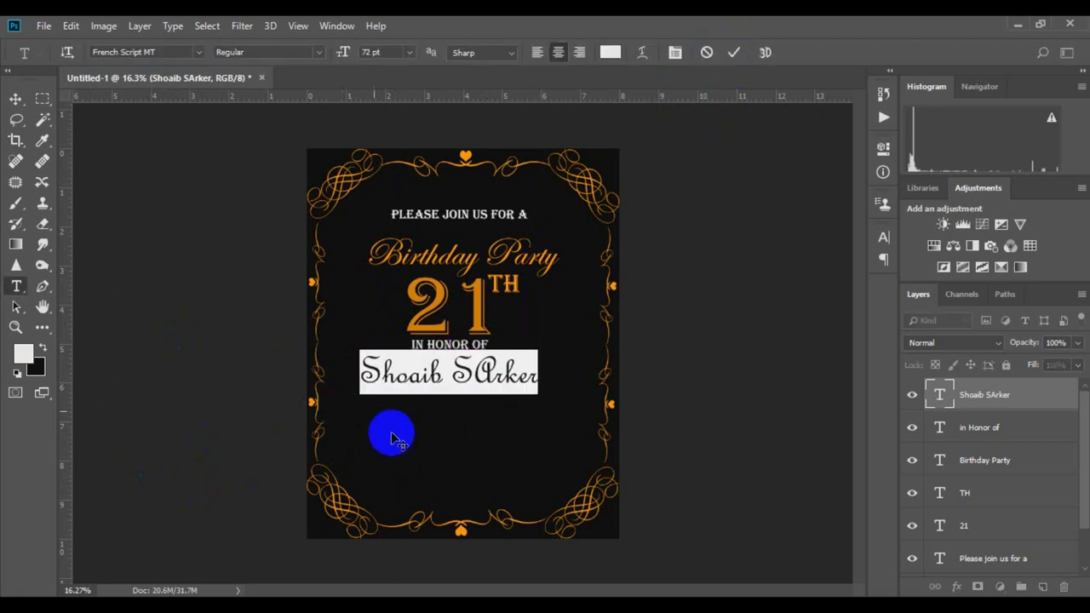
left_click(498, 372)
left_click(734, 52)
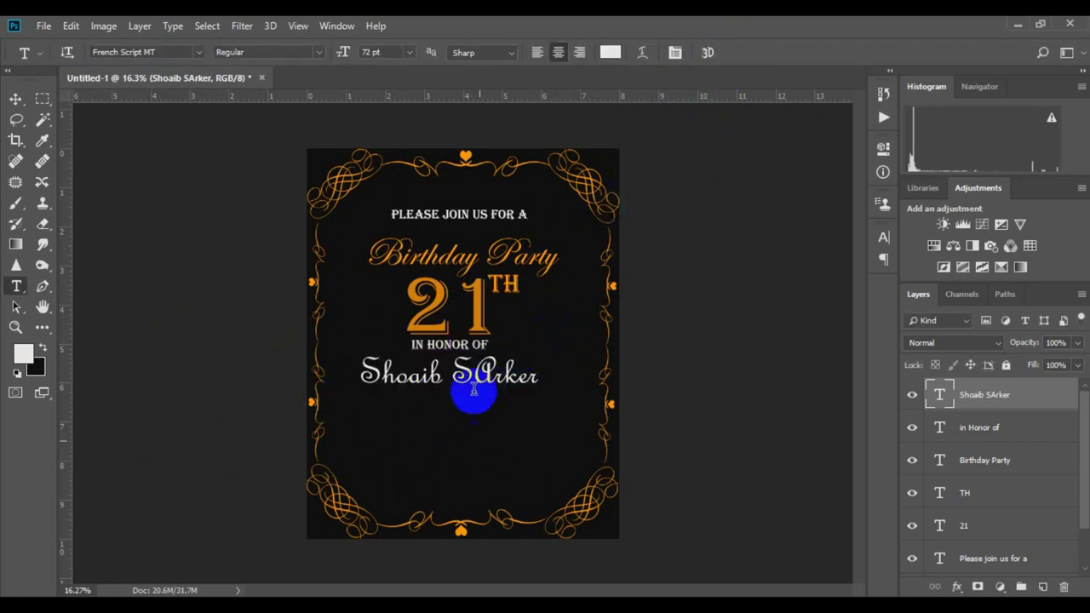
Lowercase the wrongly capitalised surname letter and centre the name beneath IN HONOR OF.
key("BackSpace")
type("a")
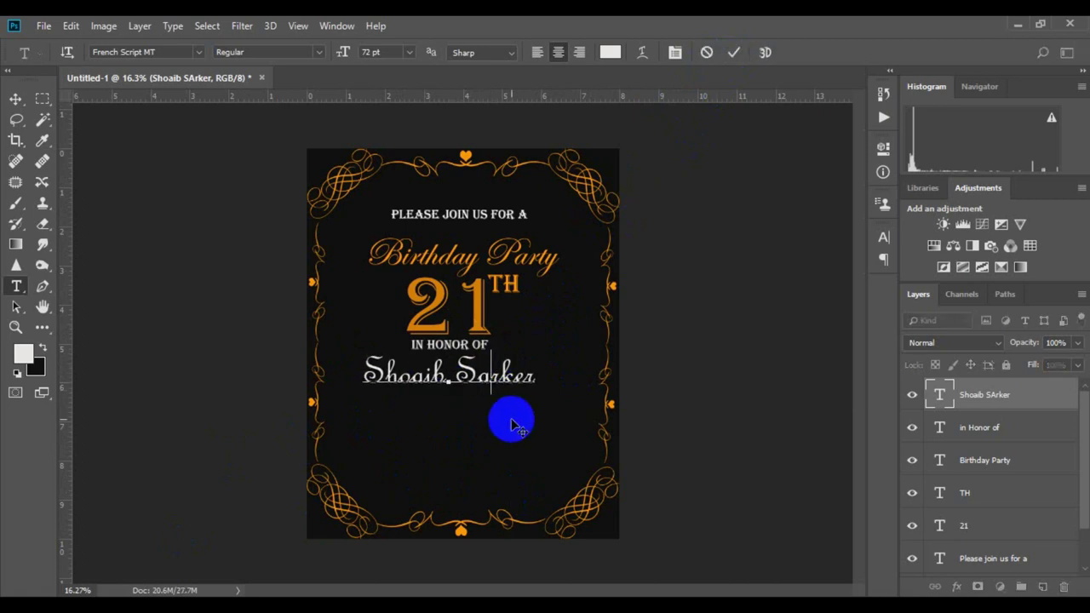
left_click(733, 52)
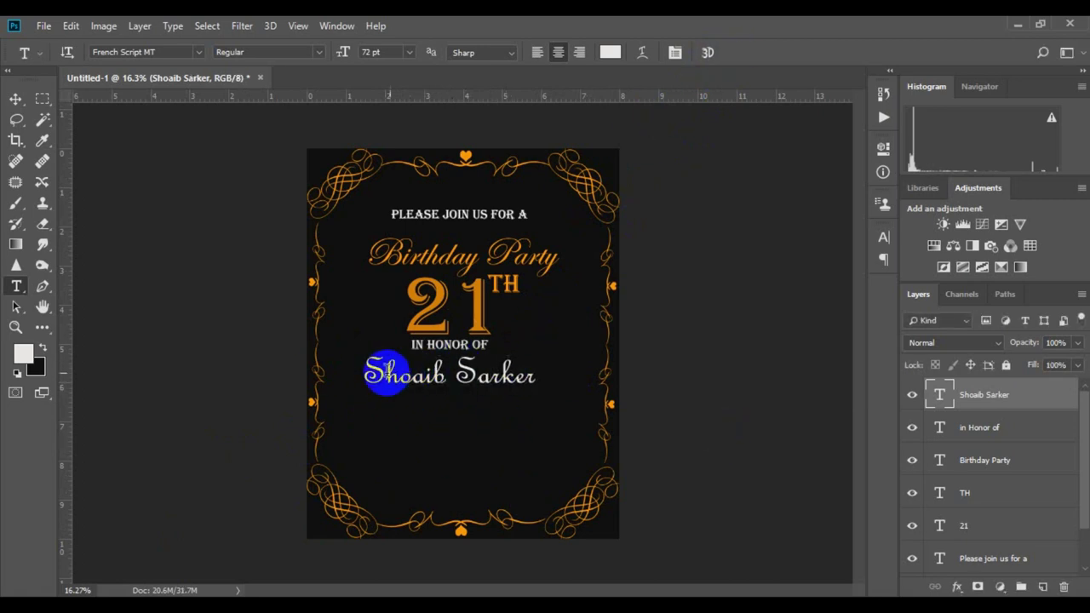
key("ctrl+t")
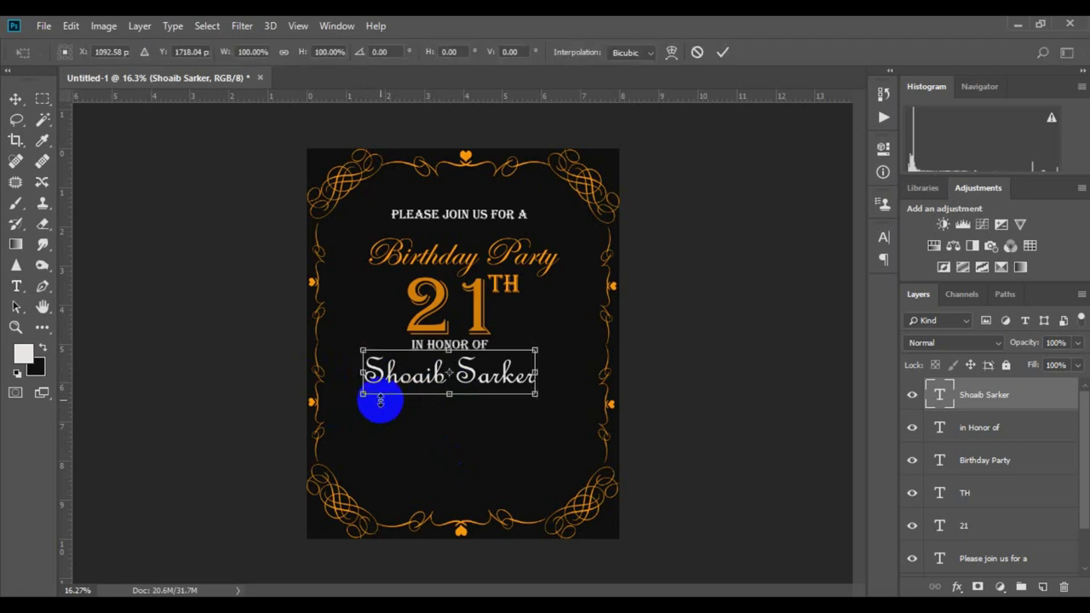
left_click_drag(485, 376, 497, 376)
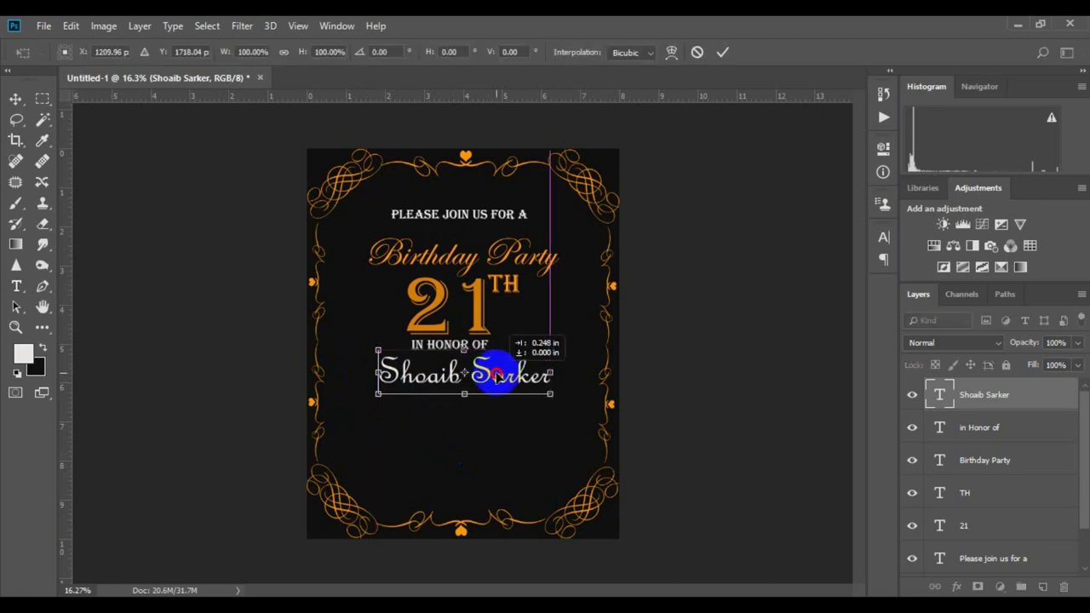
left_click(723, 52)
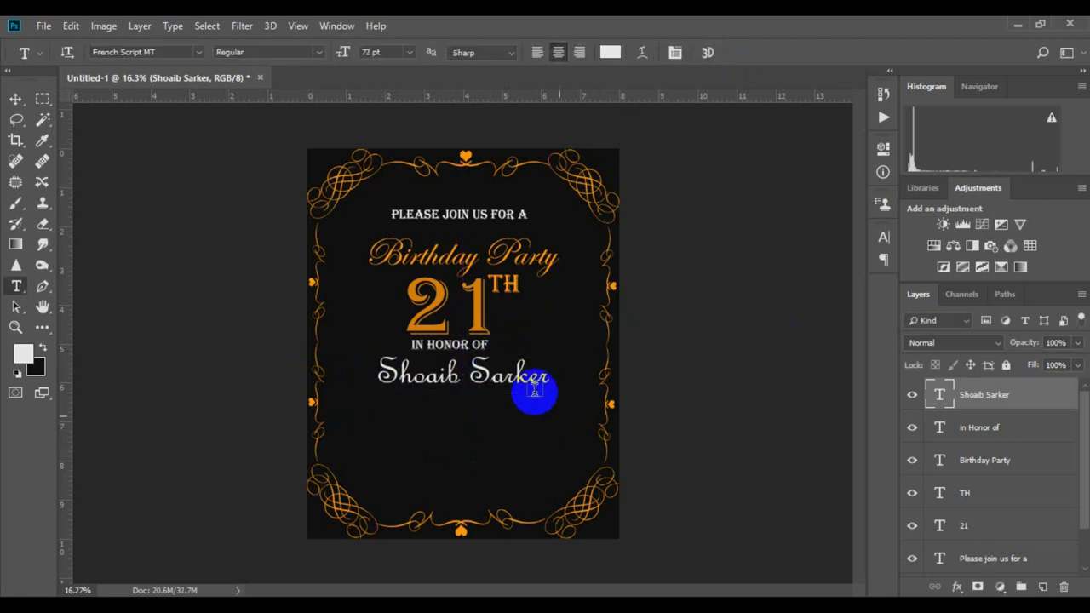
Stamp a white Decorative flourish brush on a new layer beneath the honoree's name.
key("b")
left_click(84, 51)
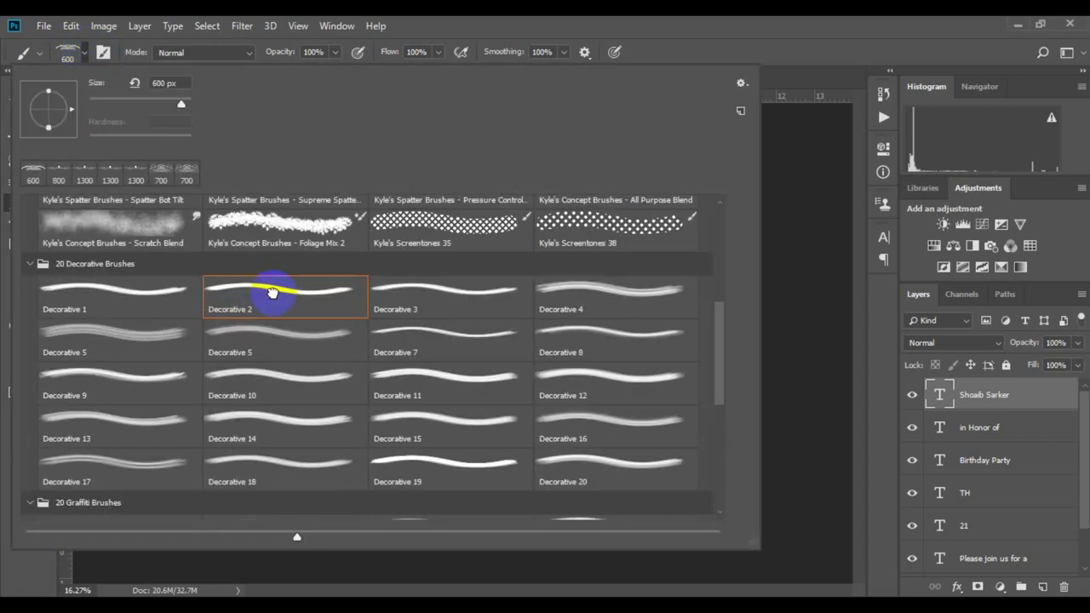
double_click(275, 293)
left_click(613, 269)
left_click(562, 258)
left_click(1043, 587)
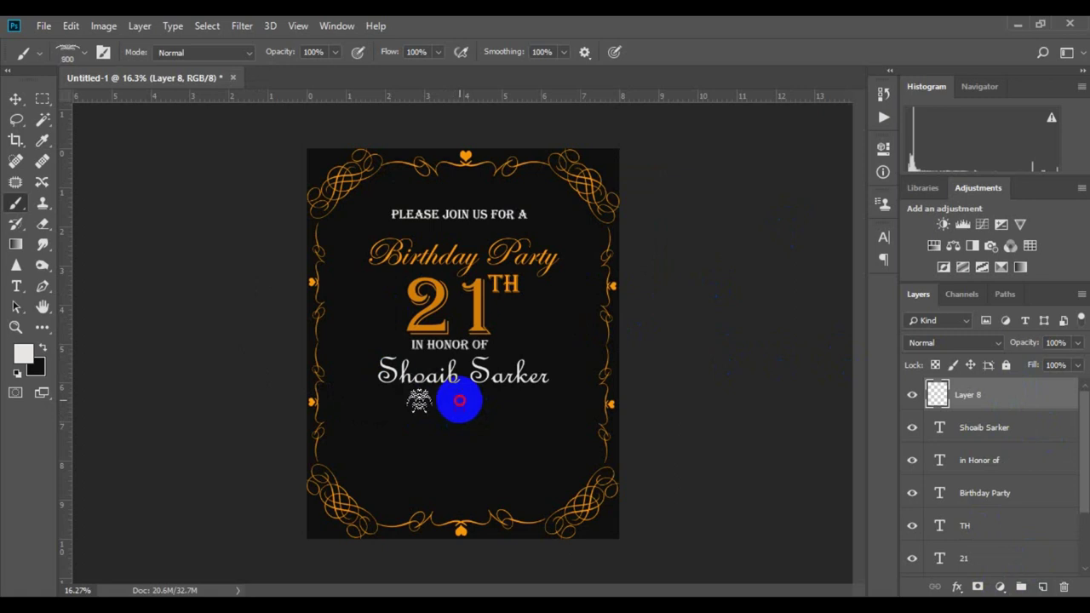
left_click(460, 400)
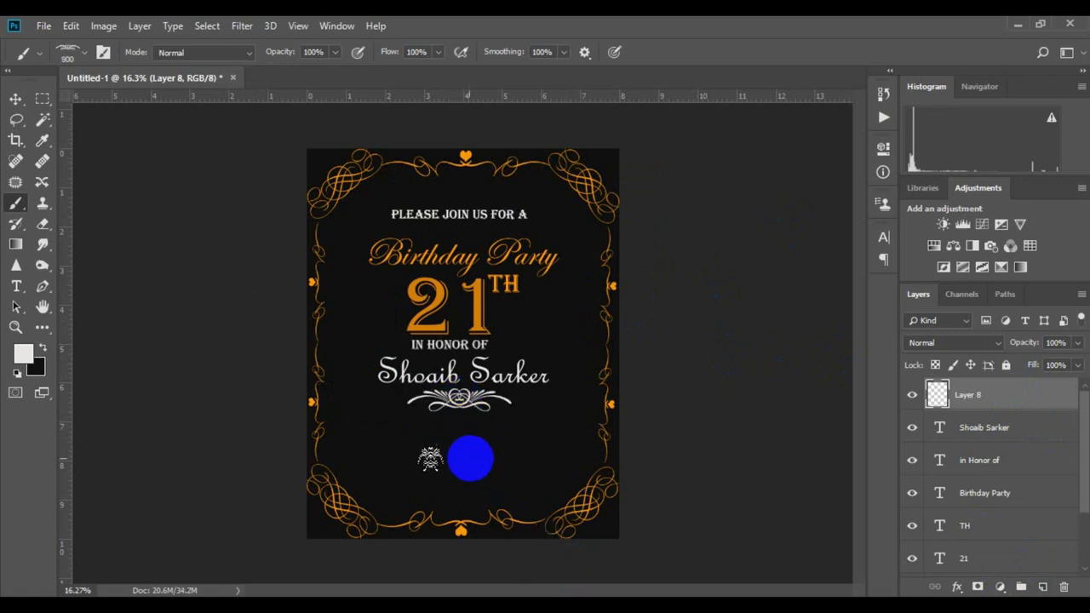
left_click(17, 288)
Type '13 March' below the flourish, restoring the accidentally deleted 13 text.
left_click(381, 426)
type("13")
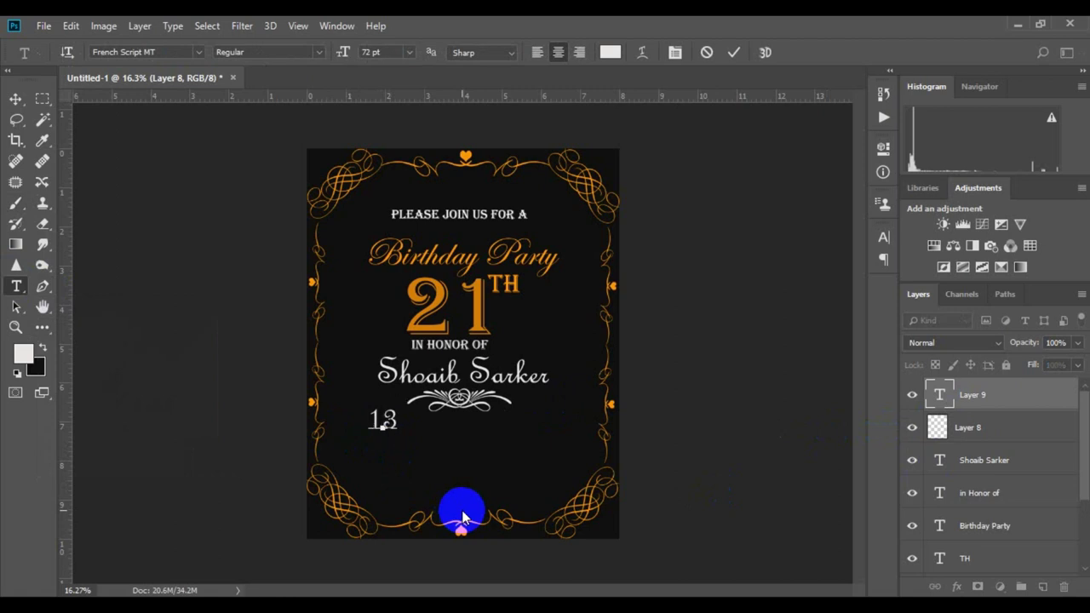
key("ctrl+Return")
key("r")
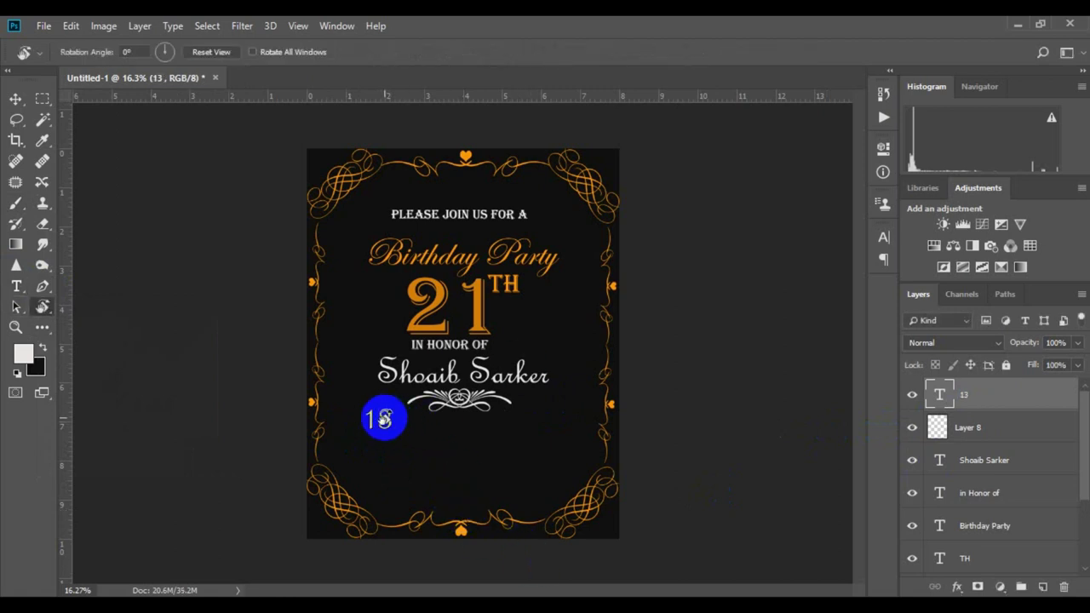
key("Delete")
left_click(17, 288)
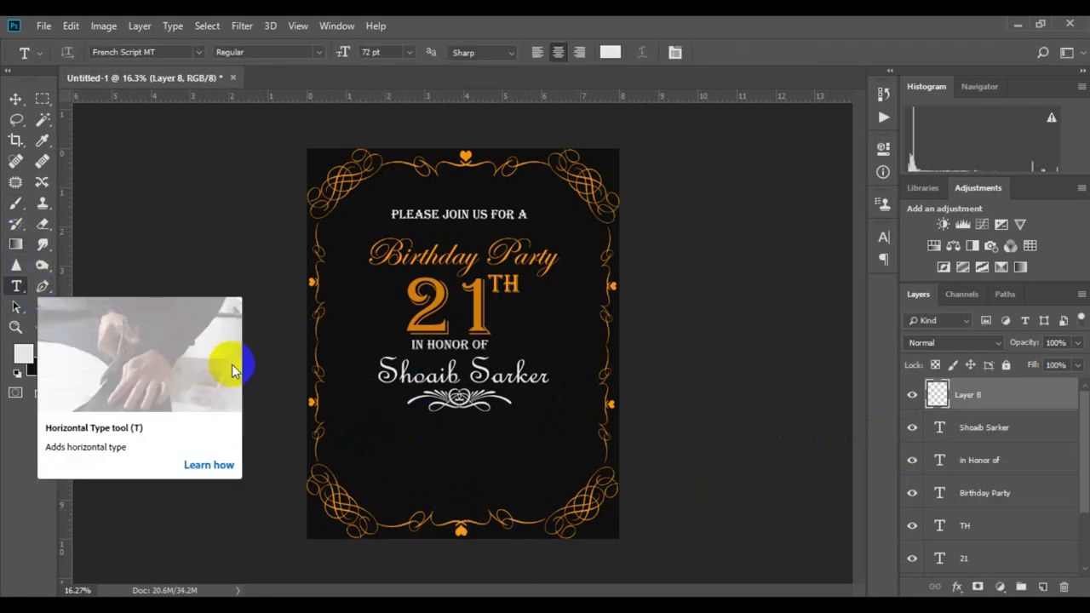
key("ctrl+z")
left_click(387, 419)
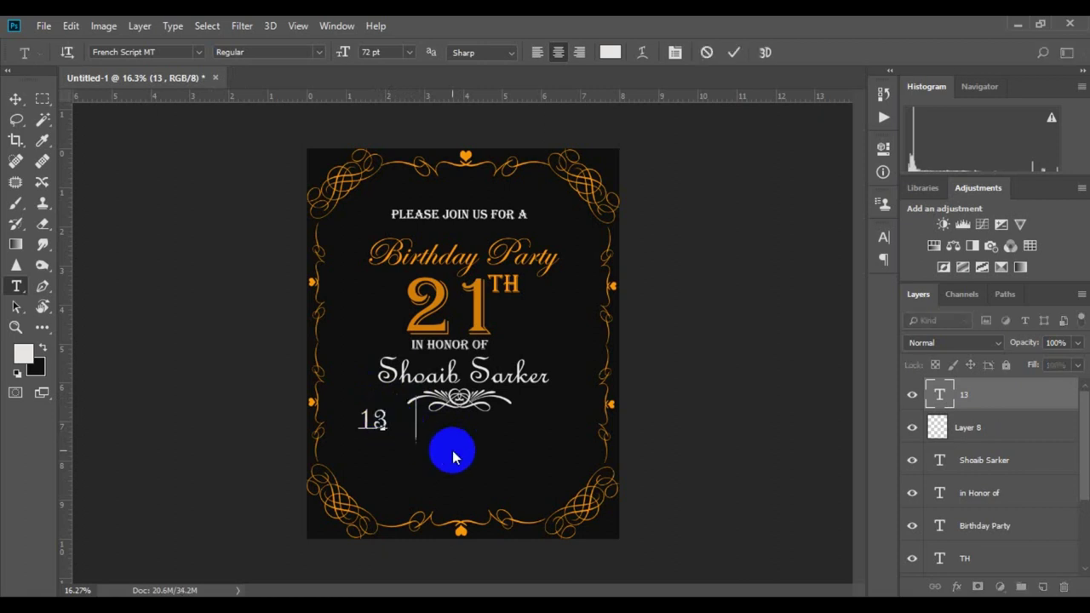
type("March")
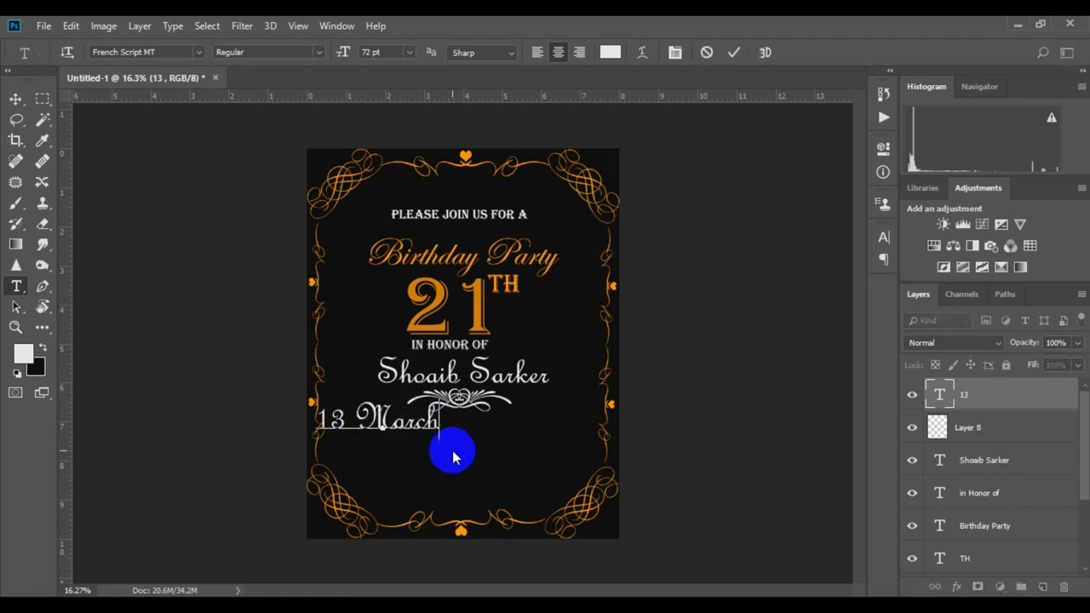
left_click(734, 52)
Shrink the 13 March text with Free Transform.
key("ctrl+t")
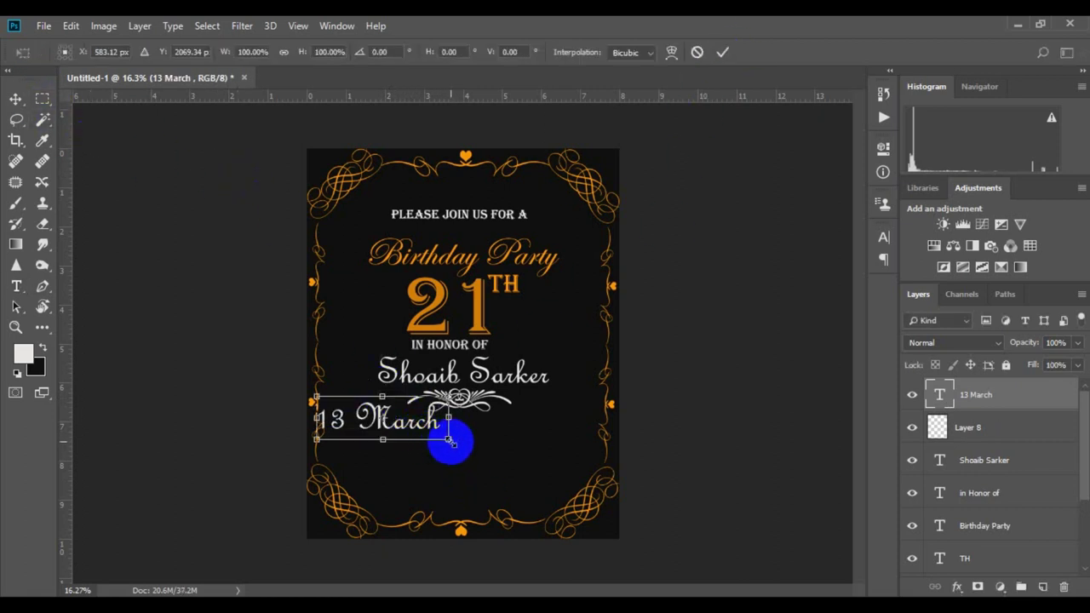
left_click_drag(449, 441, 433, 434)
key("ctrl+plus")
key("ctrl+plus")
key("ctrl+plus")
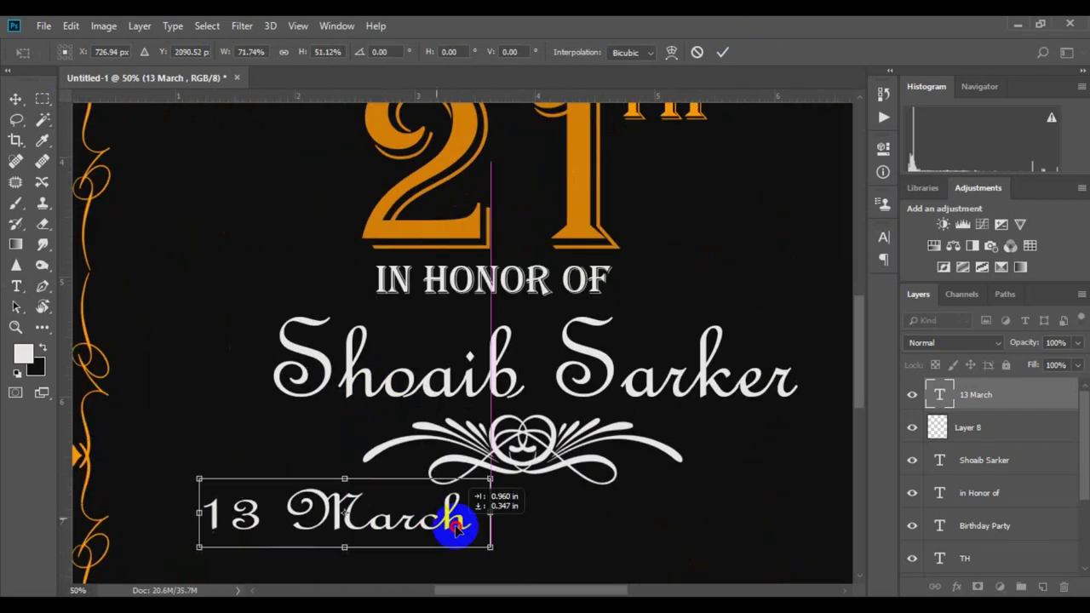
left_click_drag(458, 527, 462, 528)
left_click(723, 52)
scroll(464, 446, "down", 2)
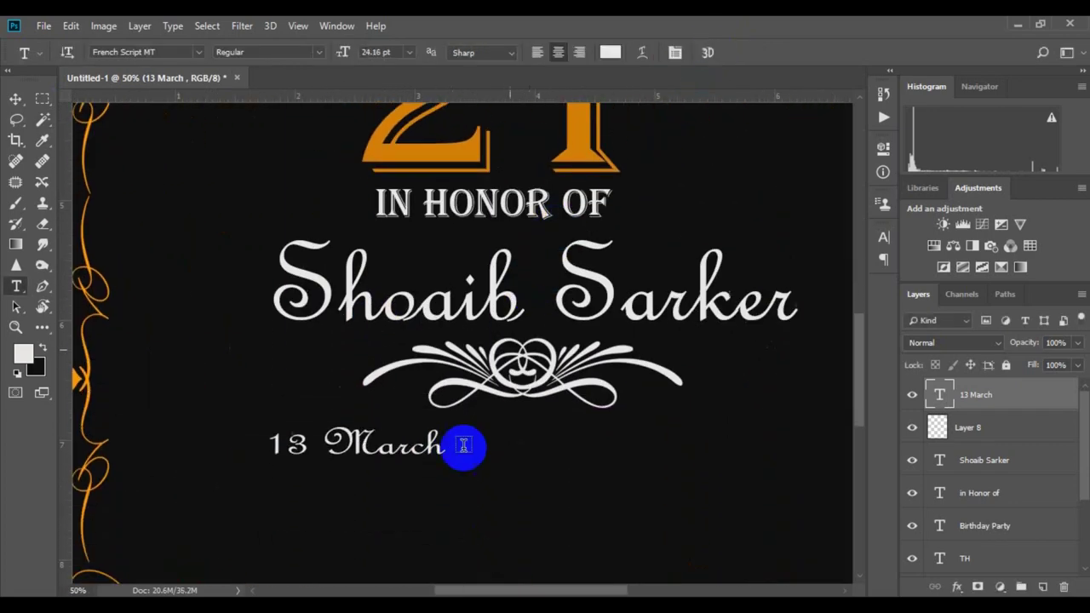
Set the date text in Baskerville Old Face.
left_click_drag(464, 445, 247, 445)
left_click(199, 52)
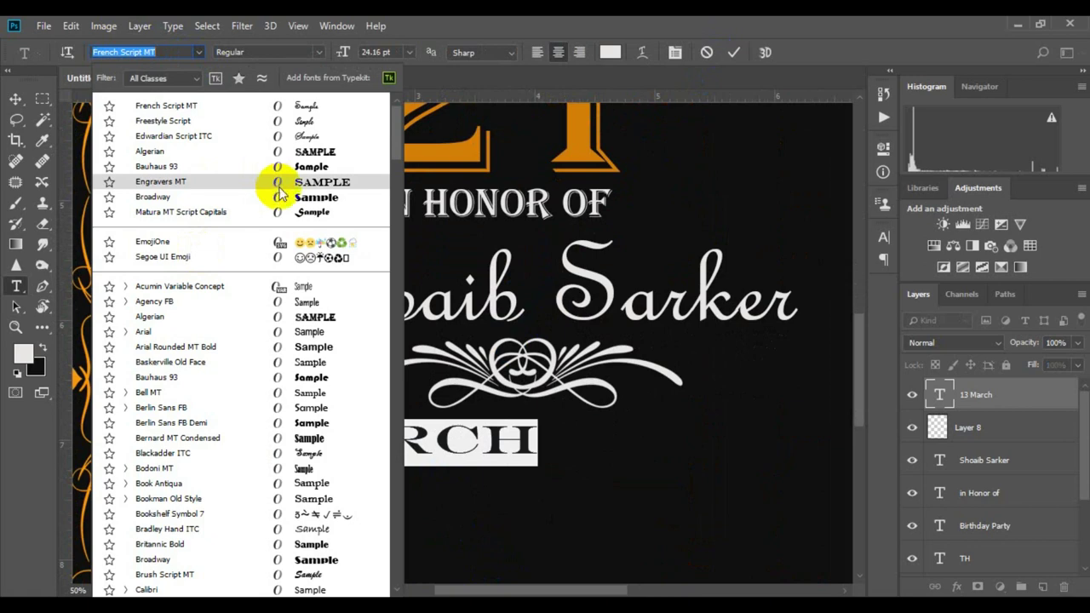
scroll(281, 194, "down", 3)
left_click(280, 250)
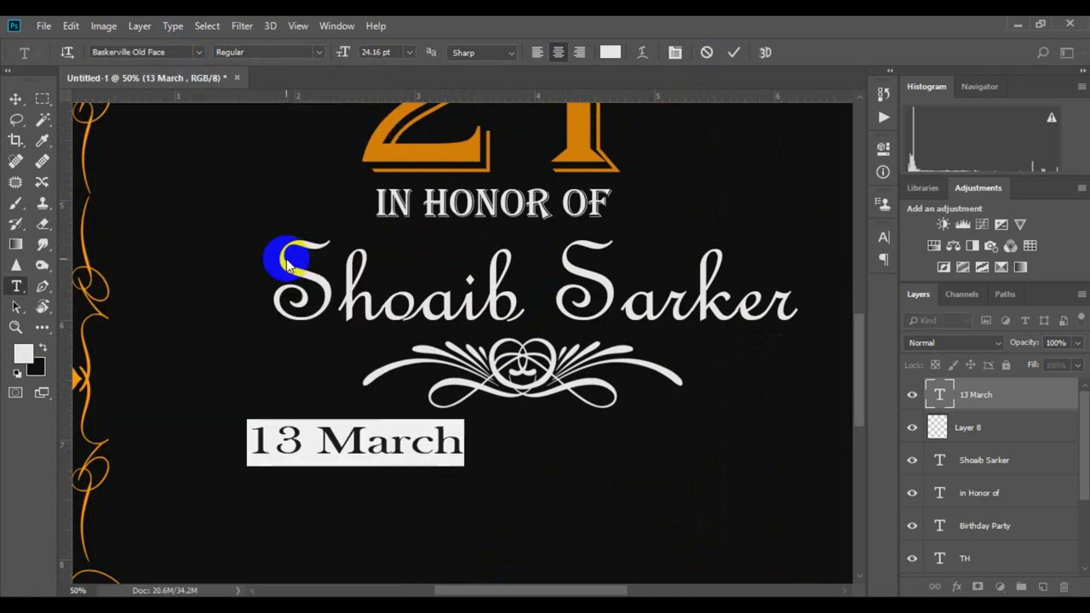
left_click(734, 58)
Try smaller font sizes for the date, settling on 12 pt.
left_click_drag(463, 446, 253, 441)
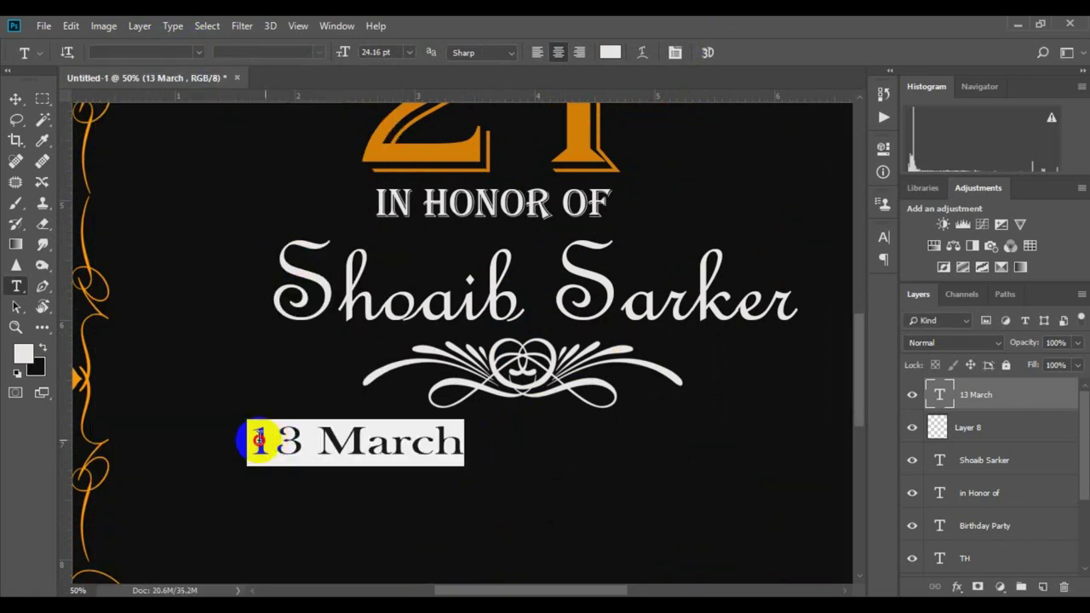
left_click(408, 52)
left_click(386, 87)
left_click(410, 52)
left_click(385, 111)
left_click(410, 52)
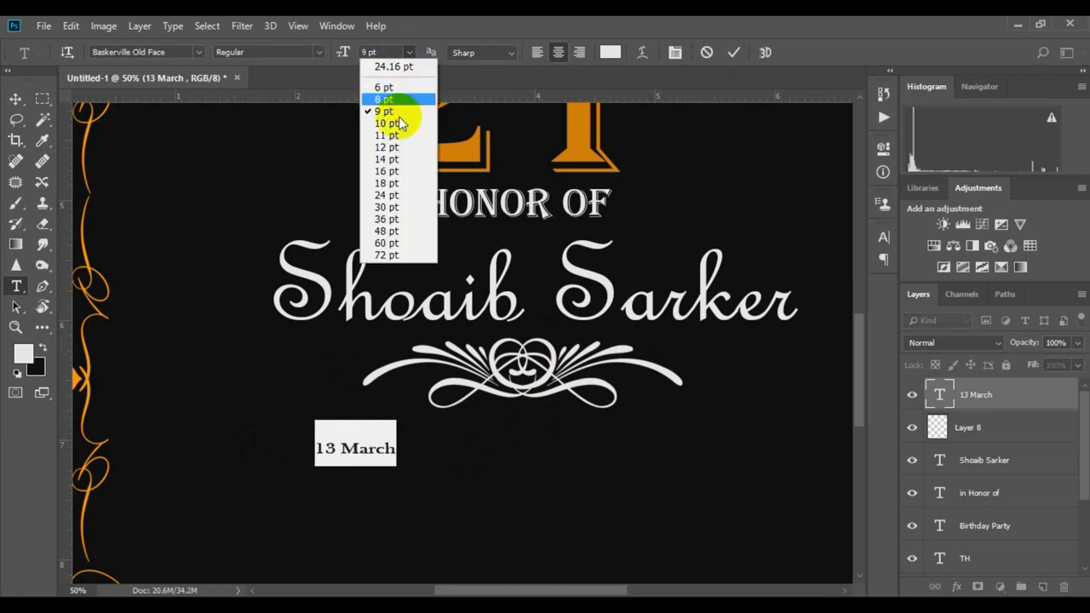
left_click(386, 147)
left_click(733, 51)
key("ctrl+0")
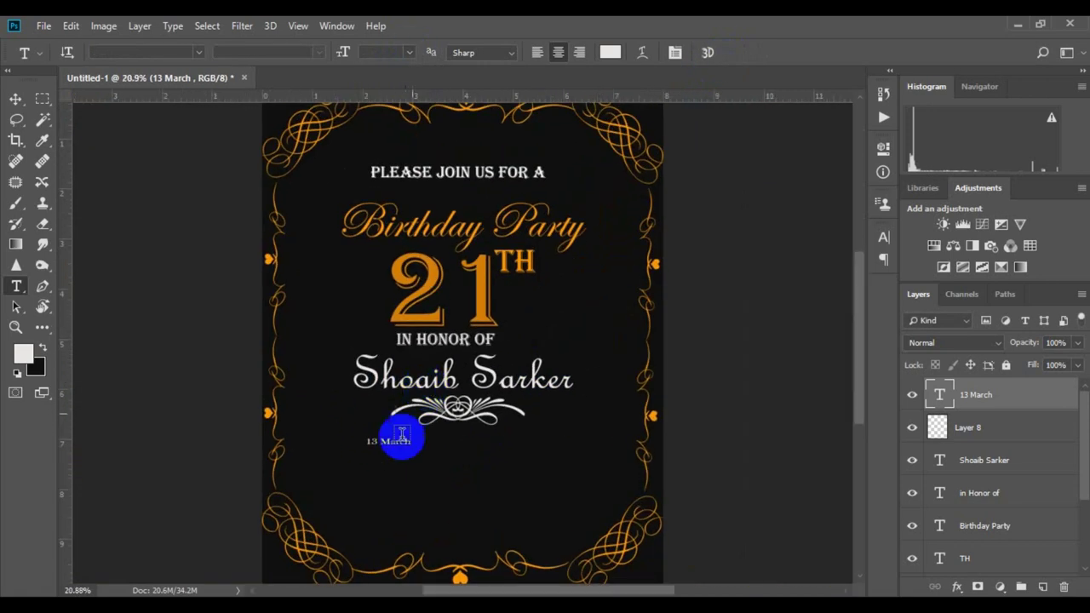
key("ctrl+t")
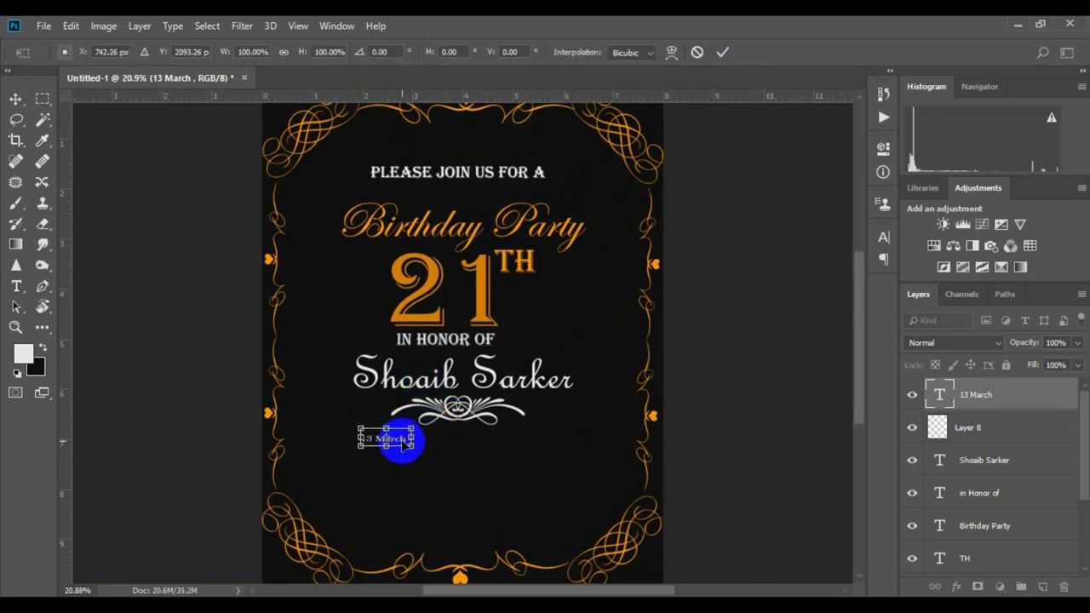
left_click(723, 52)
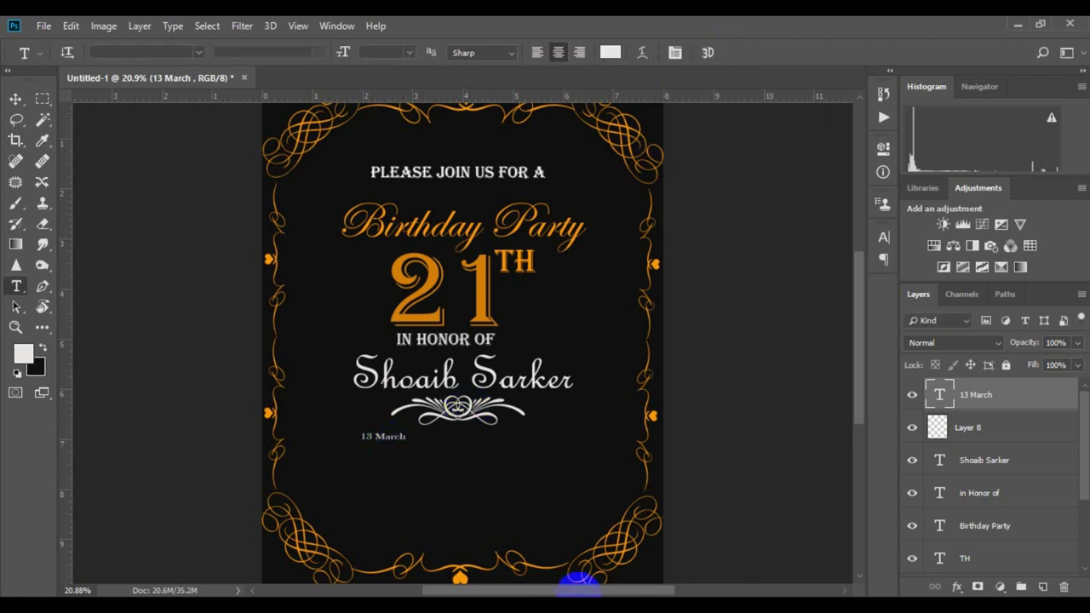
Increase the date text's font size slightly.
left_click_drag(402, 437, 352, 435)
left_click(400, 51)
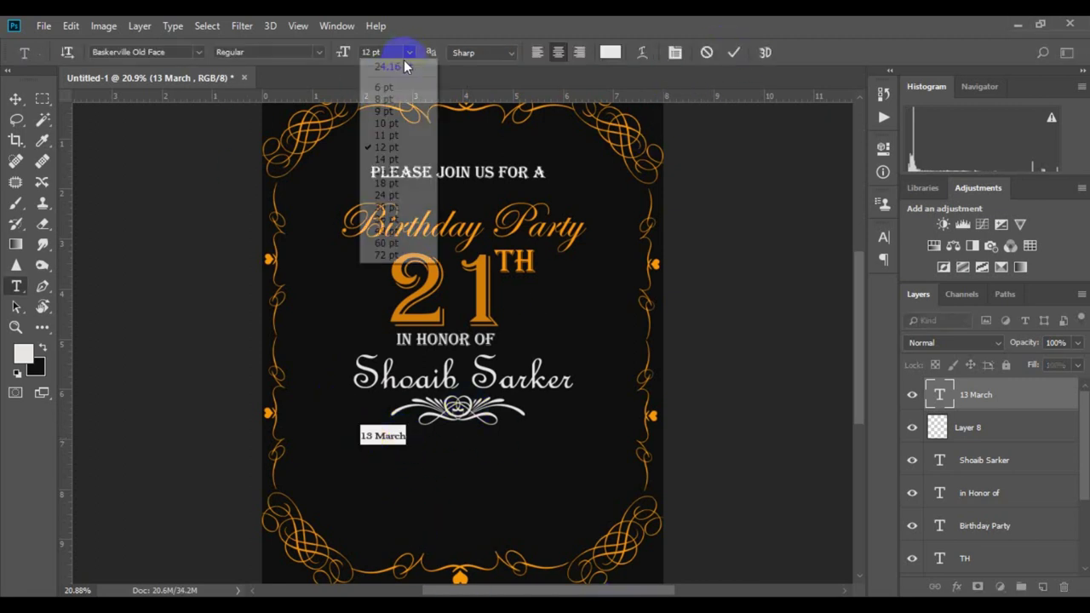
left_click(377, 166)
left_click(385, 52)
left_click(379, 175)
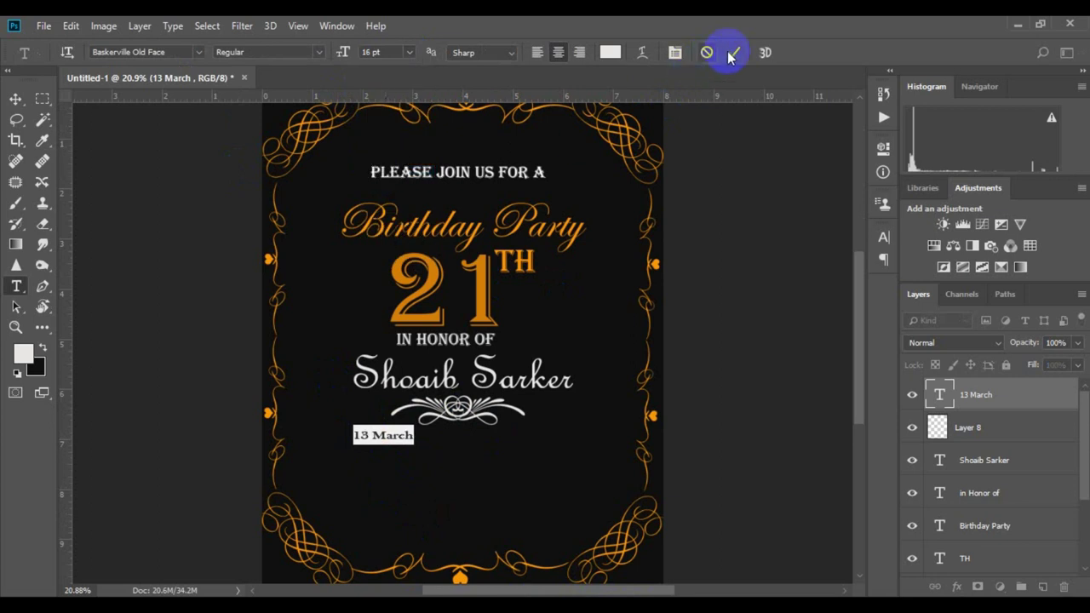
left_click(734, 52)
Extend the date line to read '13 March at 8.00 pm'.
left_click(411, 437)
type("at 8.00 pm")
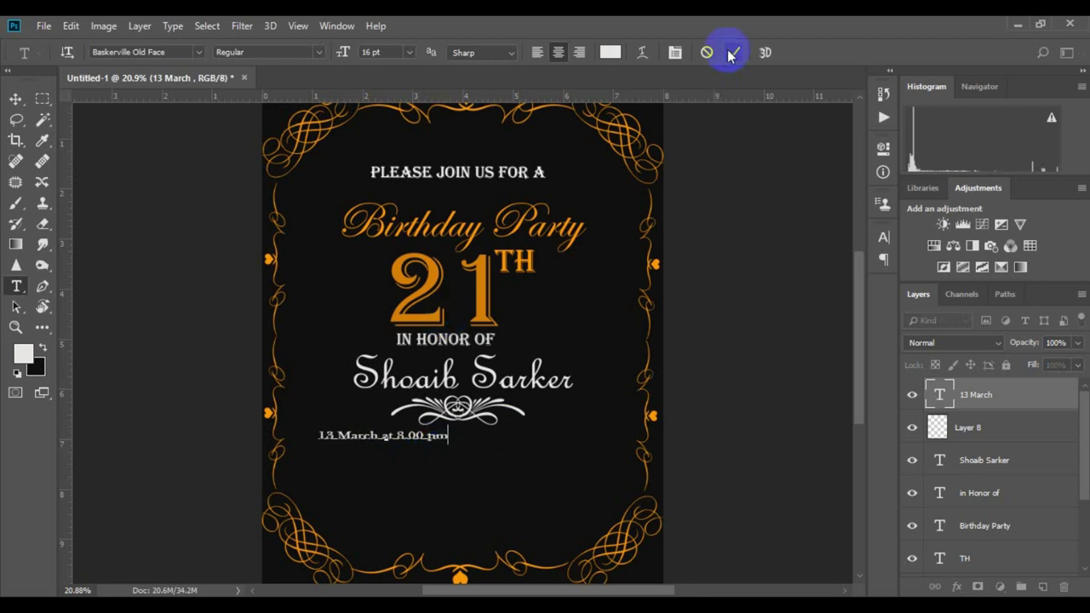
left_click(732, 53)
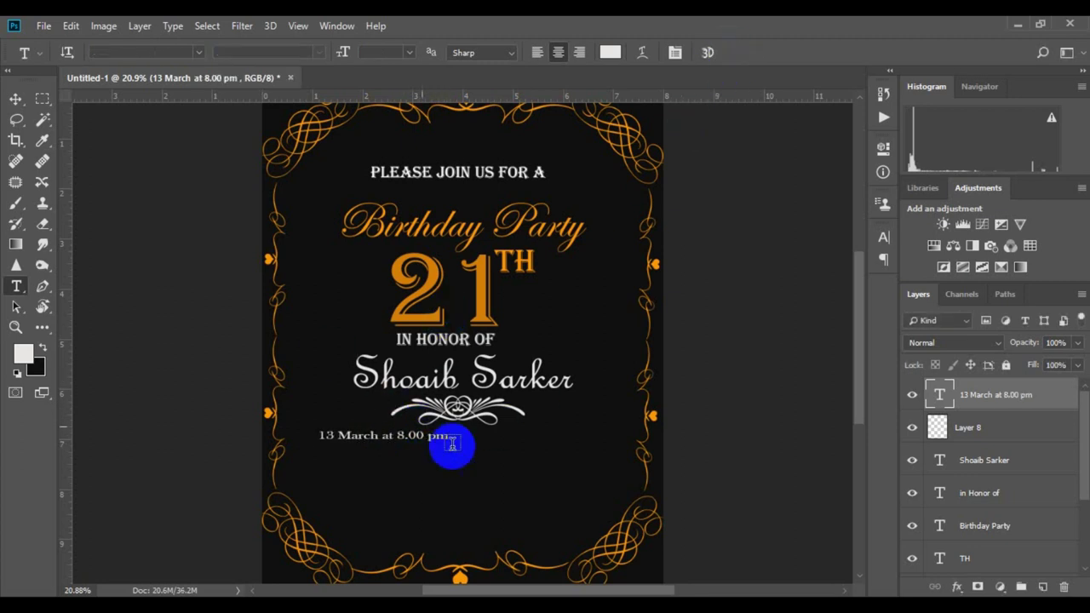
left_click_drag(449, 437, 319, 436)
key("ctrl+Return")
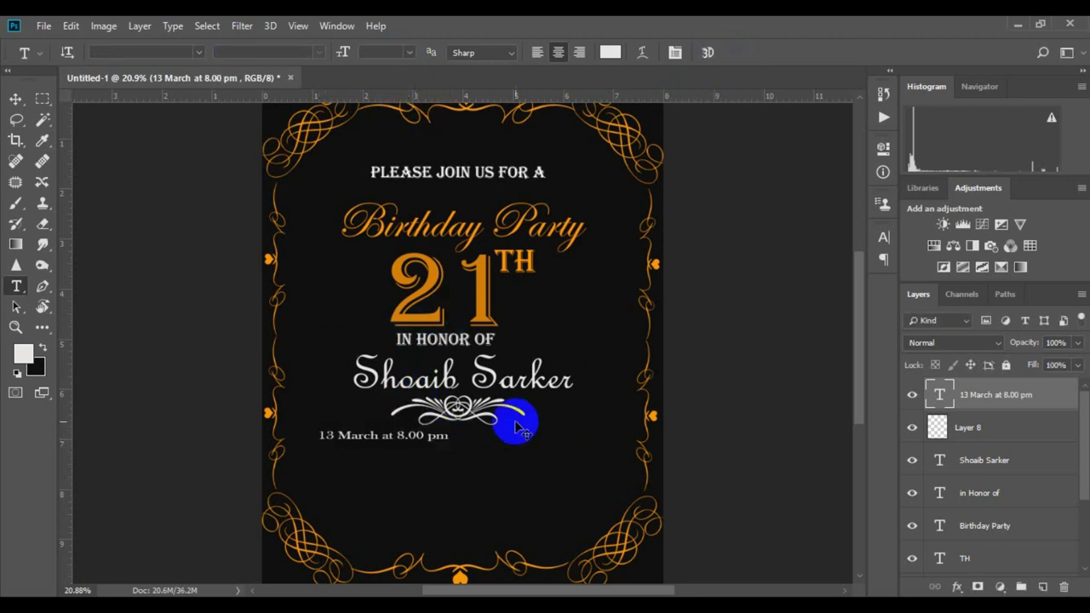
Centre the date line beneath the white ornament.
key("ctrl+t")
left_click_drag(442, 439, 519, 436)
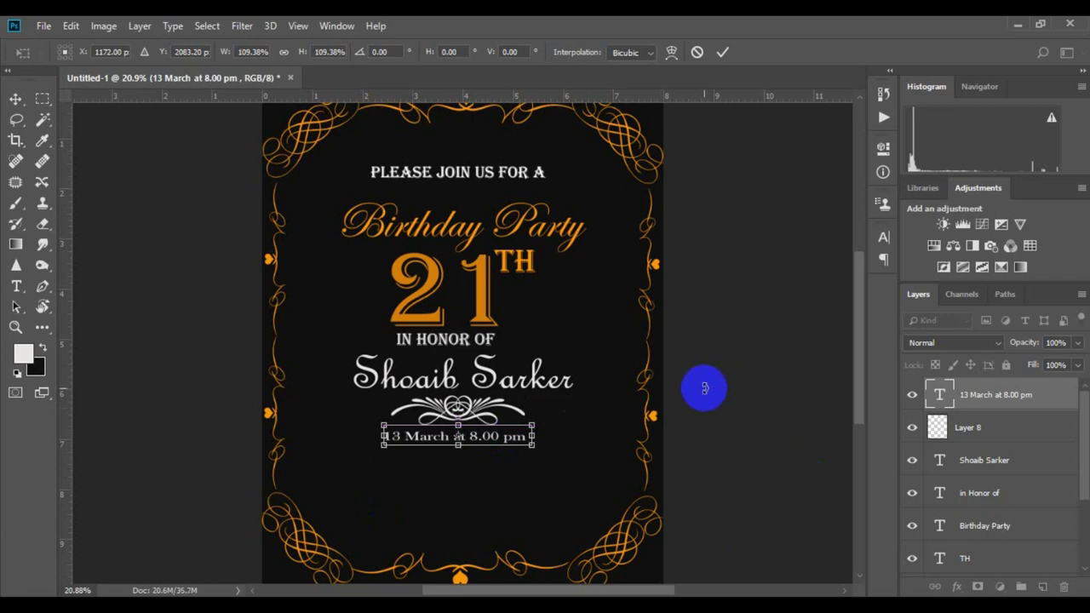
left_click(722, 52)
scroll(516, 428, "up", 2)
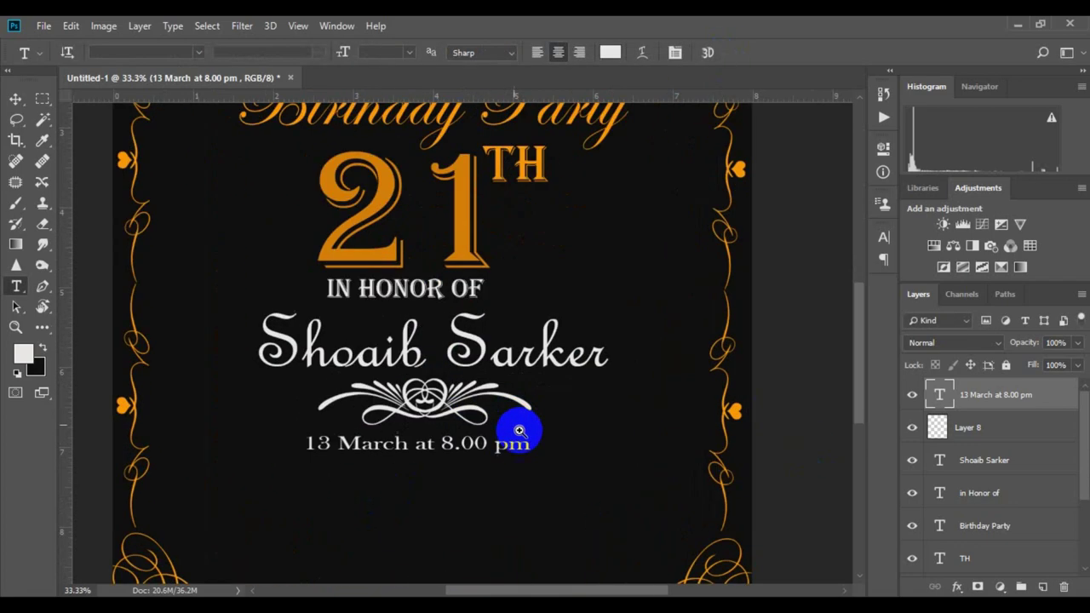
scroll(451, 416, "down", 5)
scroll(450, 415, "up", 1)
scroll(477, 428, "up", 1)
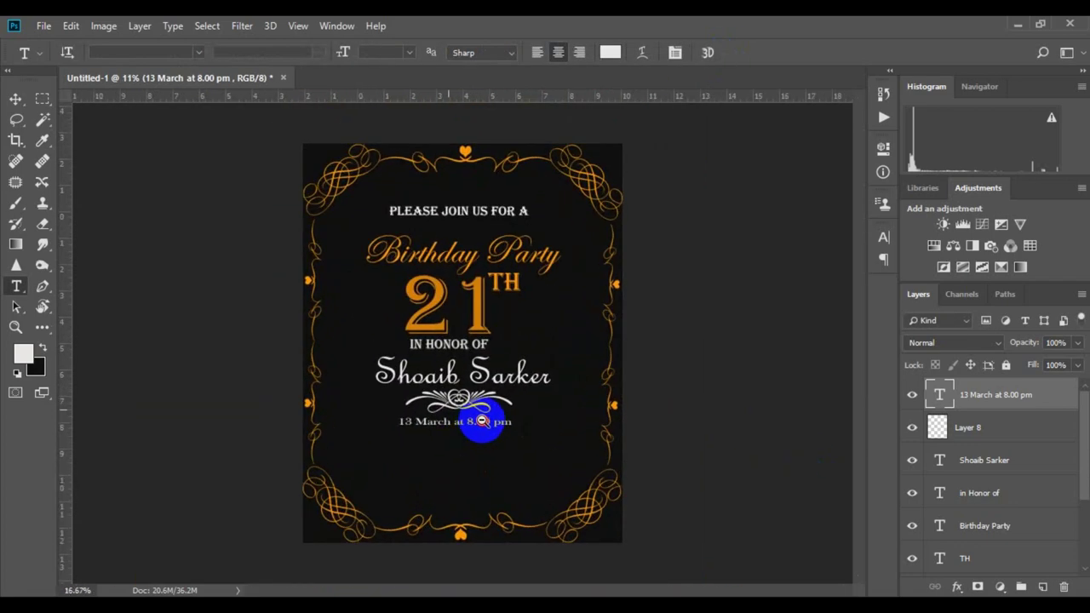
scroll(436, 523, "up", 1)
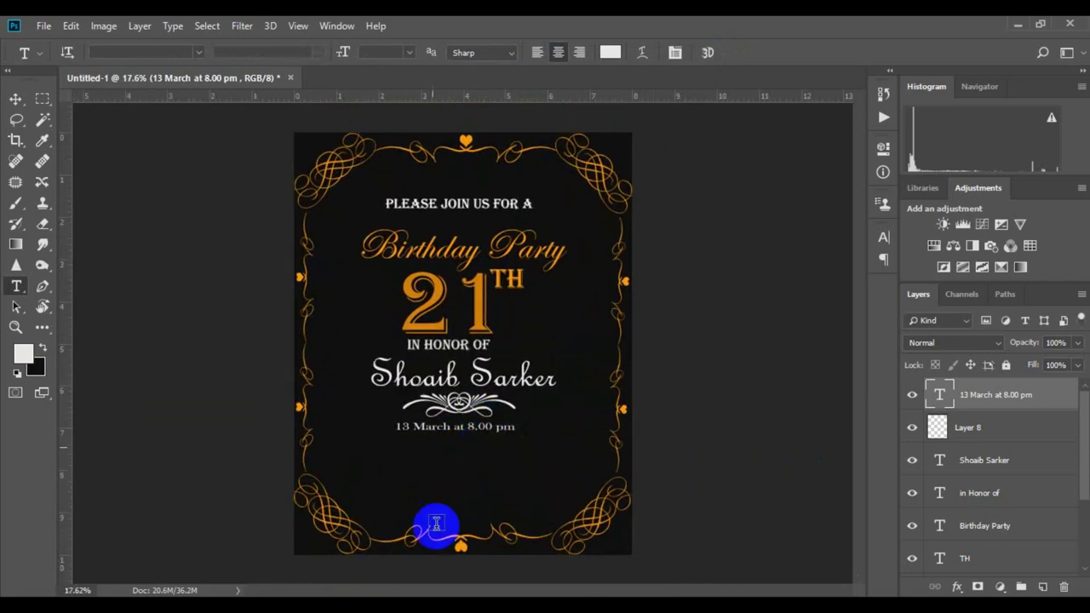
Type the white venue line 'Midas Restaurant 2' just below the date.
left_click(401, 448)
type("Midas R")
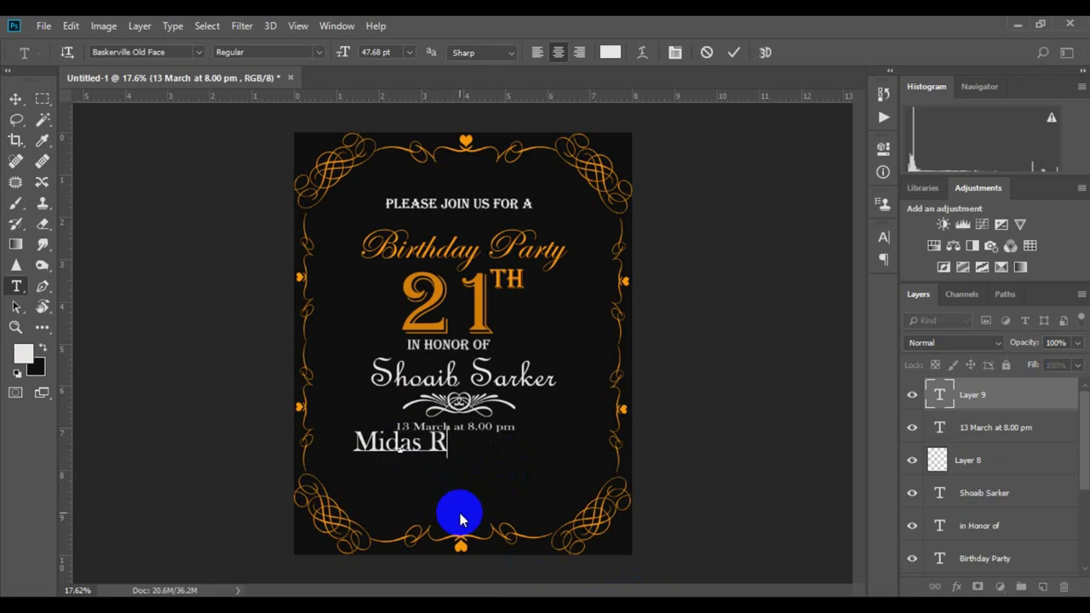
type("es")
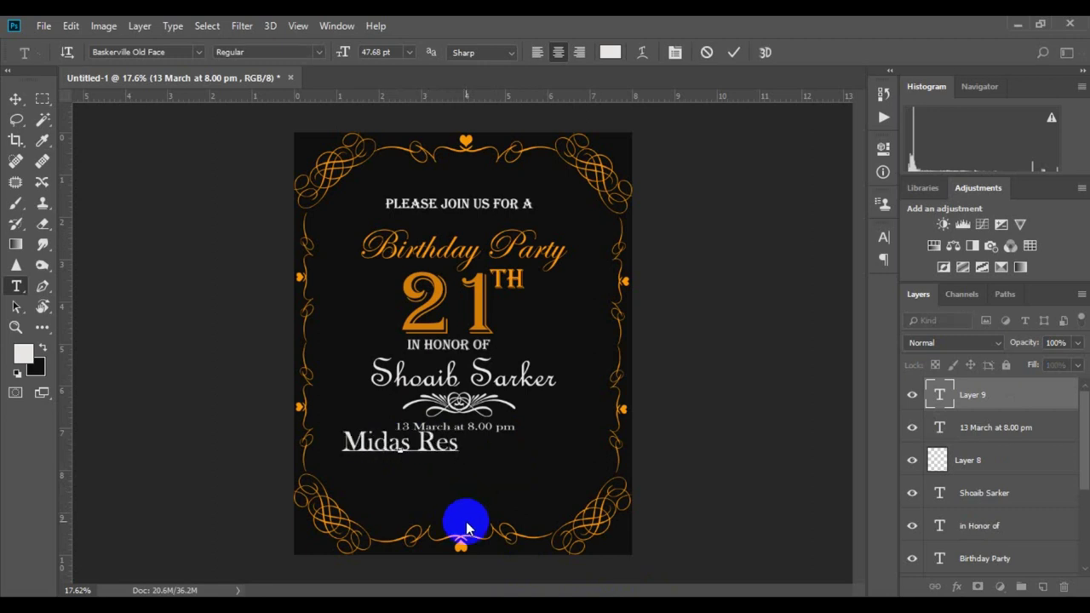
type("taurant")
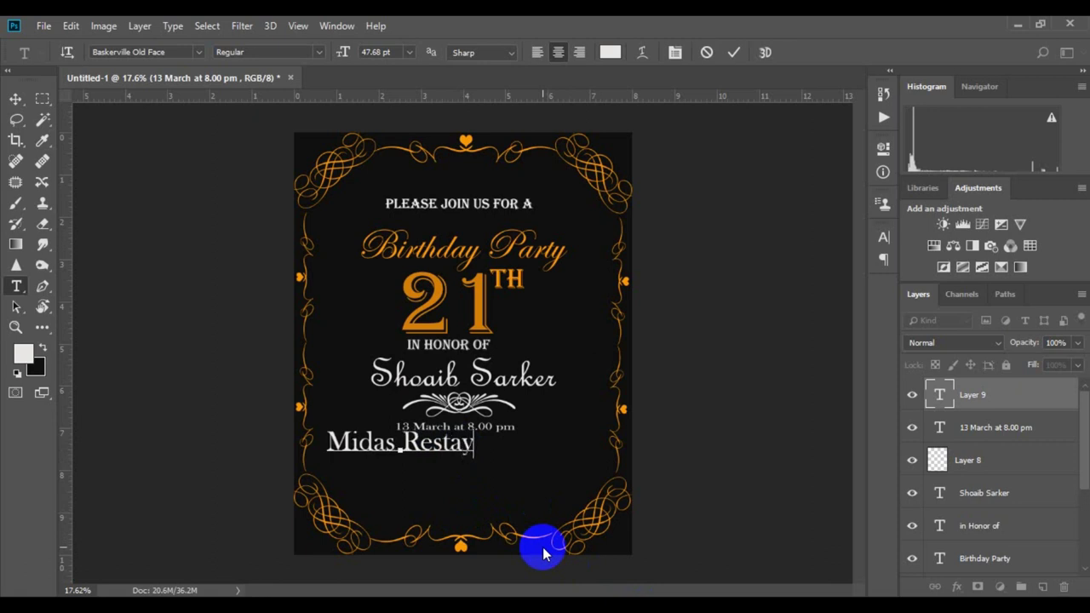
type(" 2")
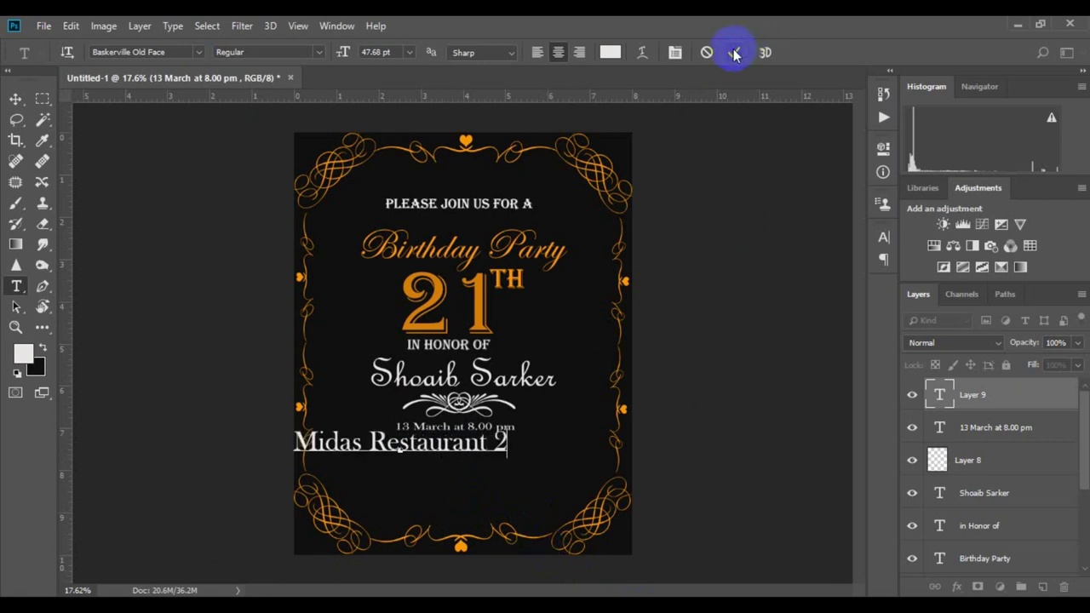
left_click(733, 52)
Scale 'Midas Restaurant 2' down to match the date and centre it beneath.
key("ctrl+t")
left_click_drag(426, 450, 487, 444)
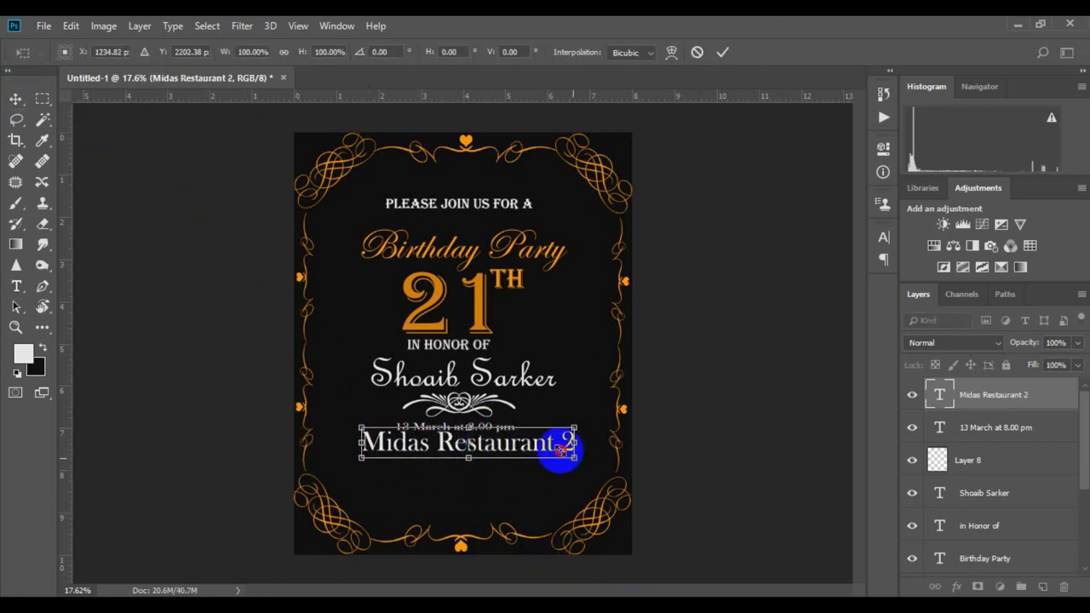
mouse_move(575, 457)
left_mouse_down()
mouse_move(536, 438)
mouse_move(475, 452)
mouse_move(516, 439)
left_mouse_up()
left_click(696, 52)
key("ctrl+t")
left_click(722, 52)
key("ctrl+t")
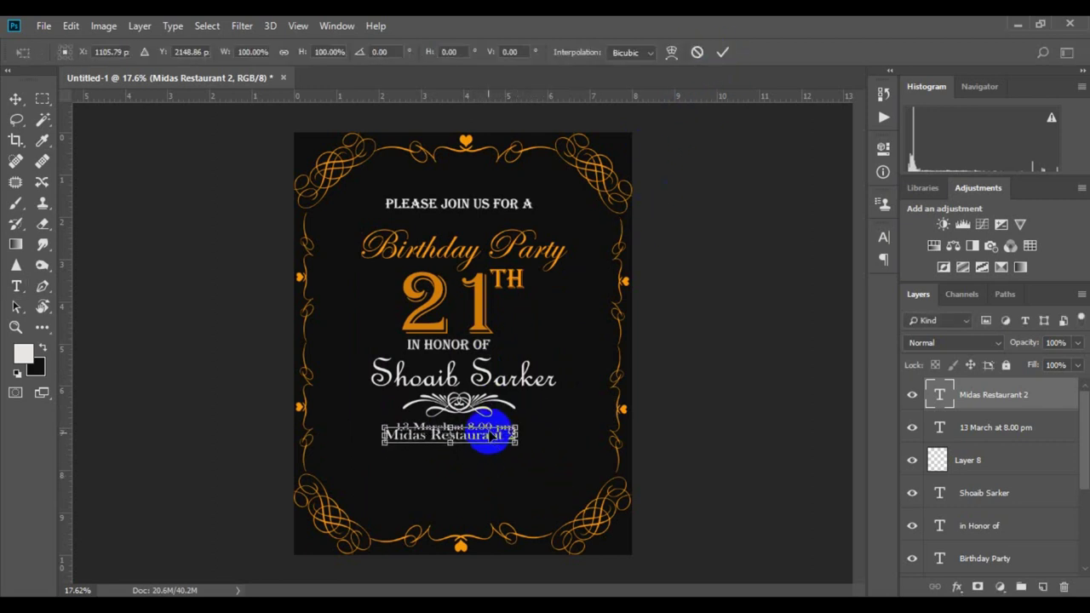
left_click(722, 52)
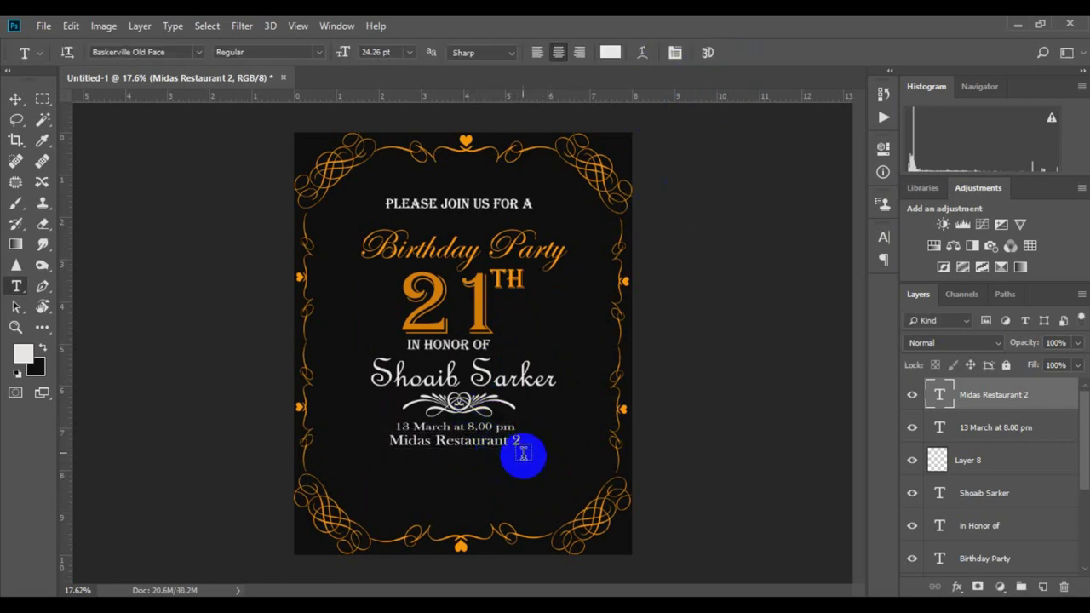
key("ctrl+t")
key("Return")
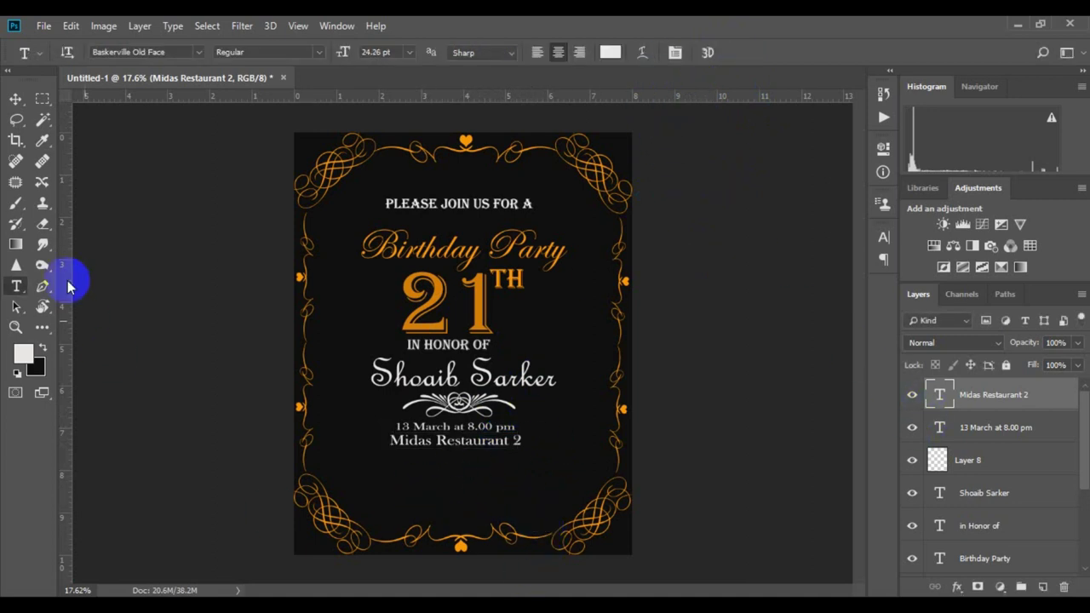
Stamp a decorative ornament brush on a new layer below the venue line.
left_click(13, 205)
left_click(1043, 587)
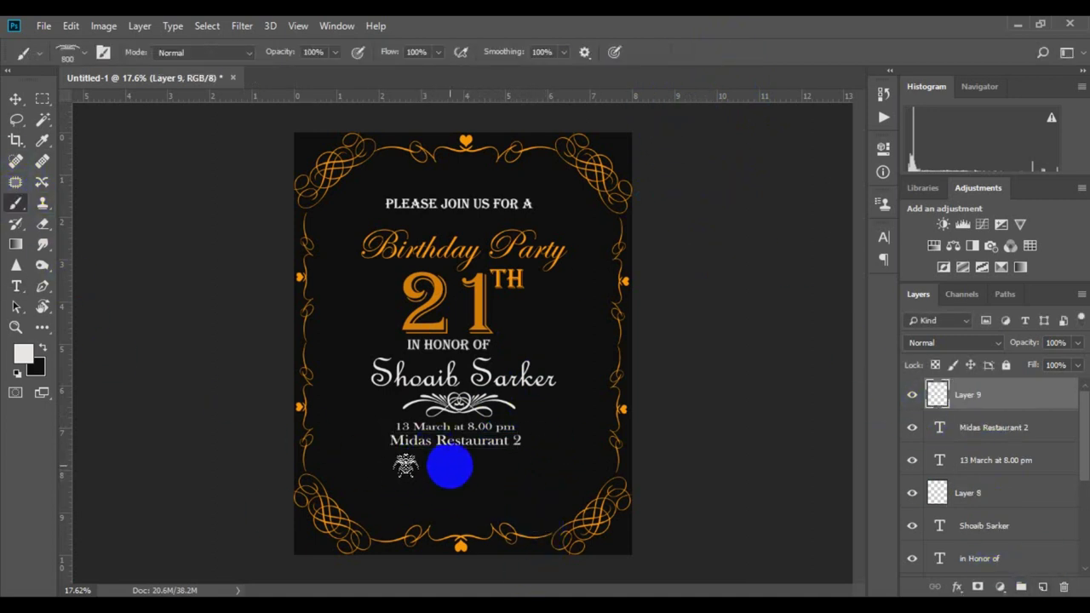
left_click(67, 53)
left_click(85, 56)
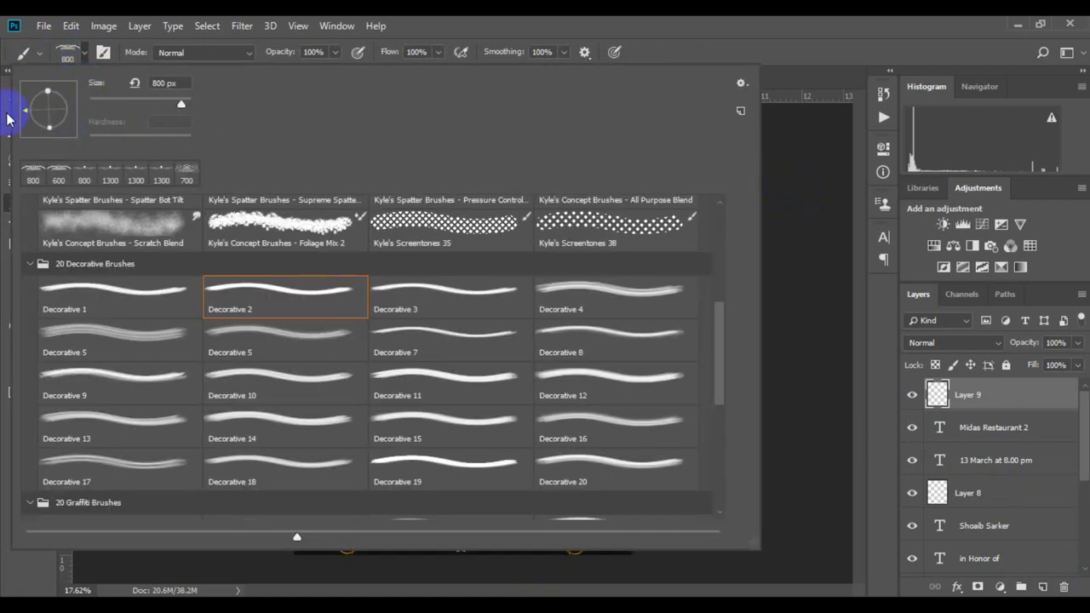
left_click(818, 158)
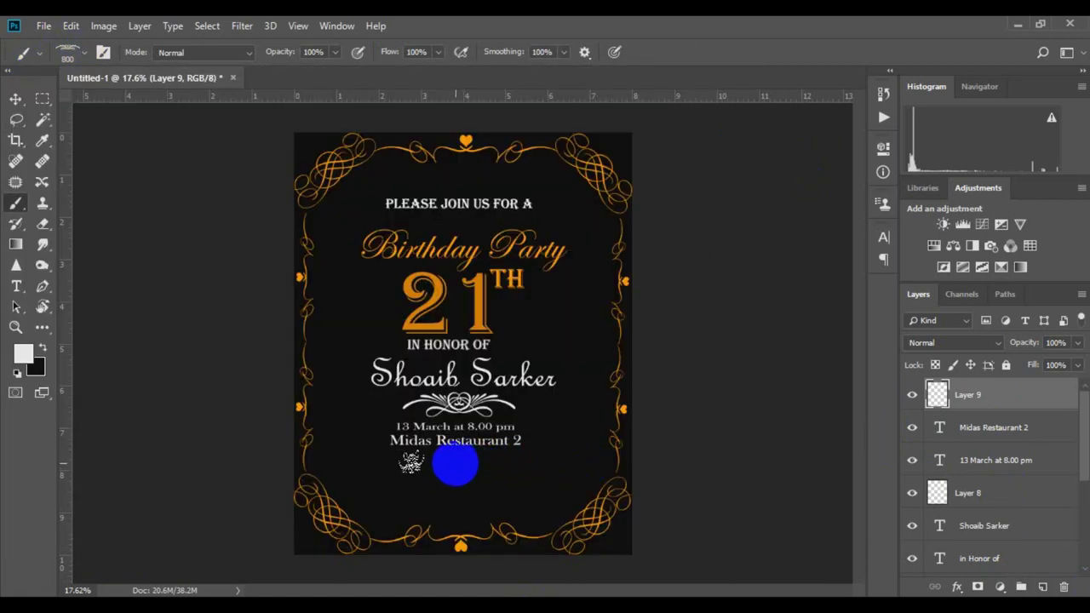
left_click(455, 465)
Rotate the stamped ornament slightly so it sits level.
key("ctrl+t")
left_click_drag(511, 482, 565, 485)
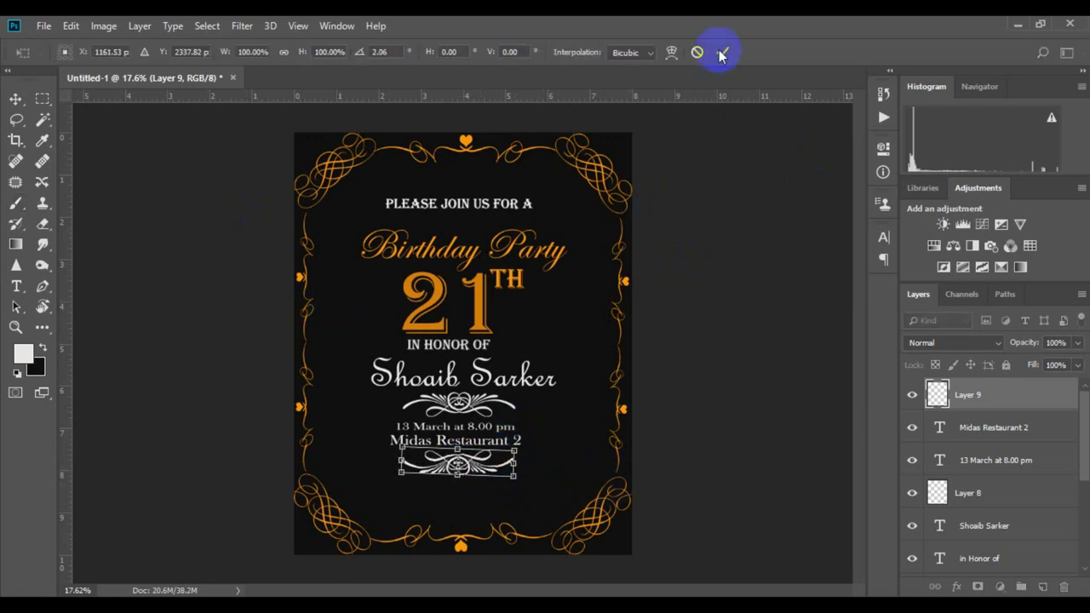
left_click(721, 53)
mouse_move(542, 501)
left_mouse_down()
mouse_move(469, 423)
mouse_move(480, 440)
left_mouse_up()
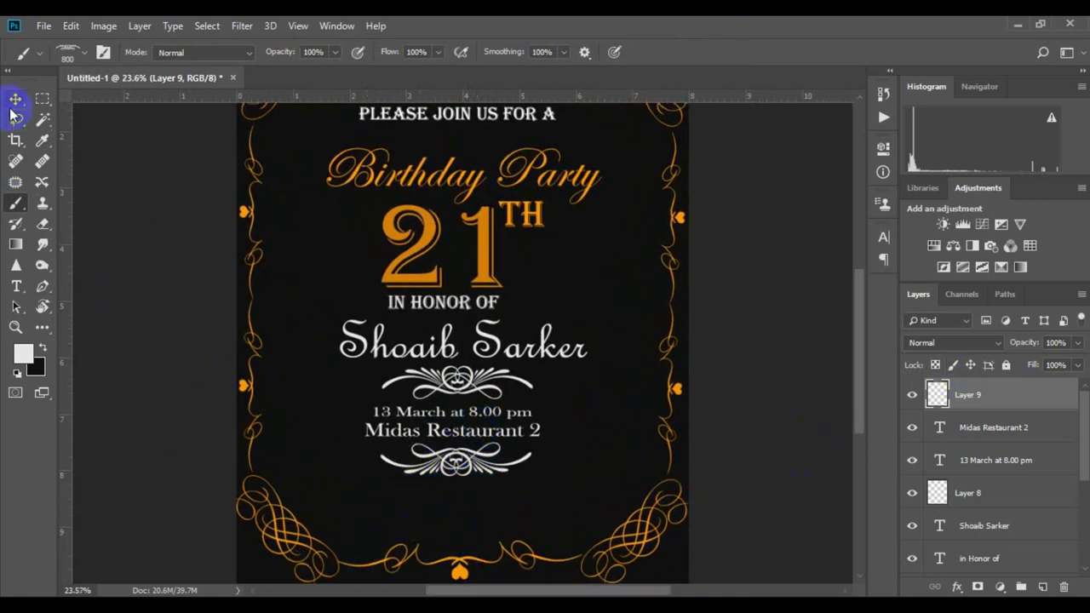
key("ctrl+t")
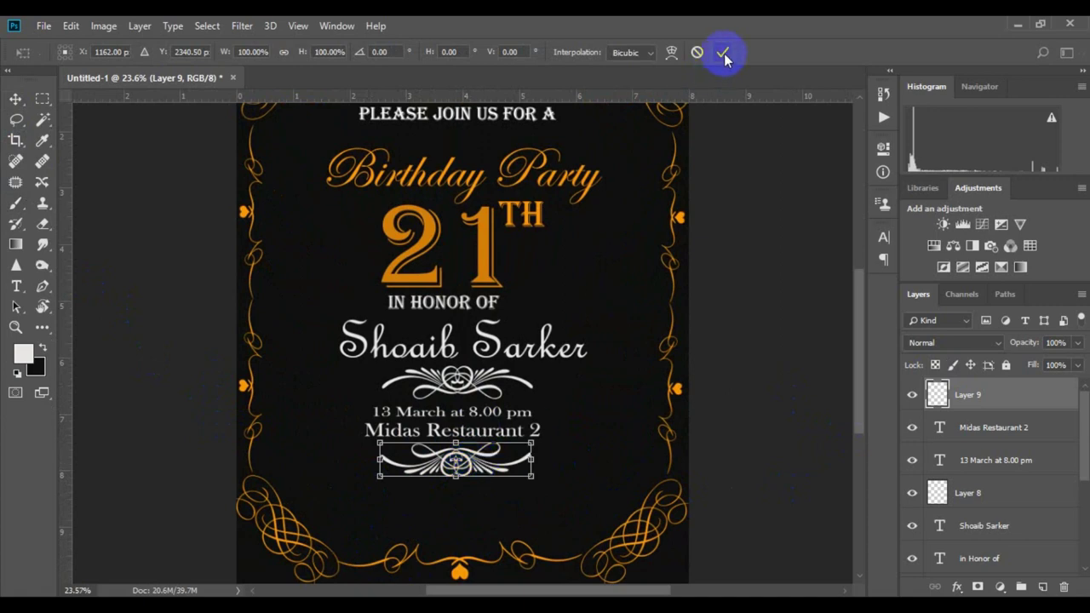
left_click(724, 53)
Undo the accidentally duplicated ornament layers, leaving a single lower ornament.
key("b")
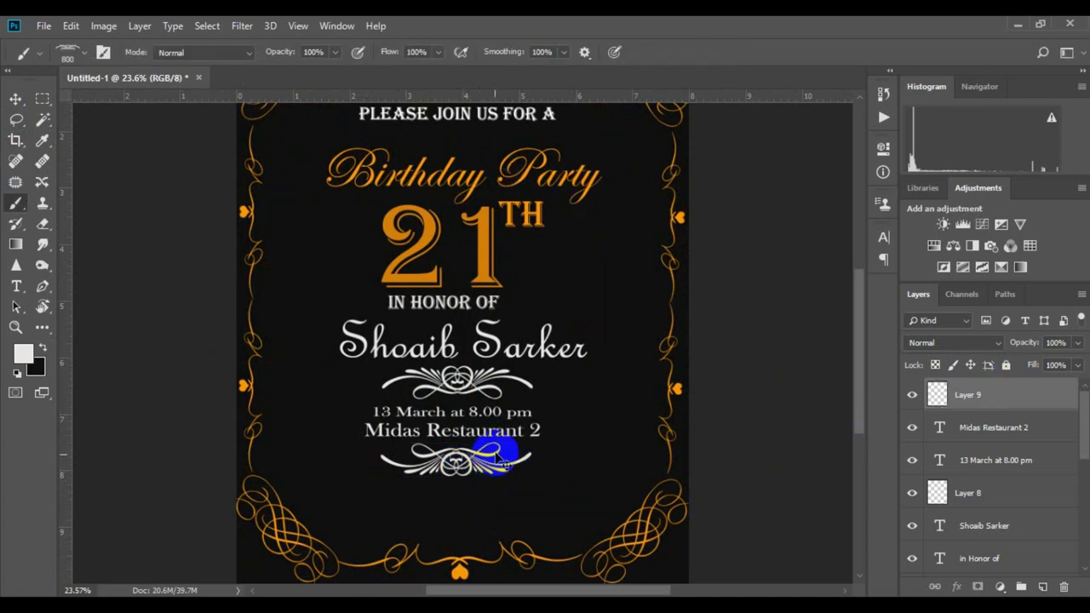
left_click(15, 98)
left_click_drag(463, 540, 485, 529)
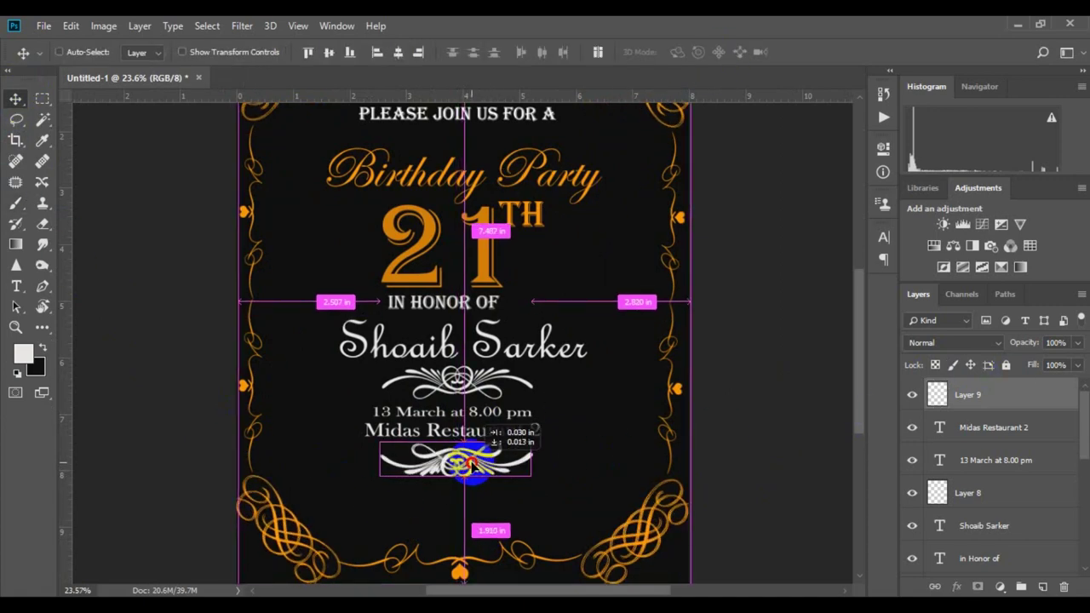
key("ctrl+z")
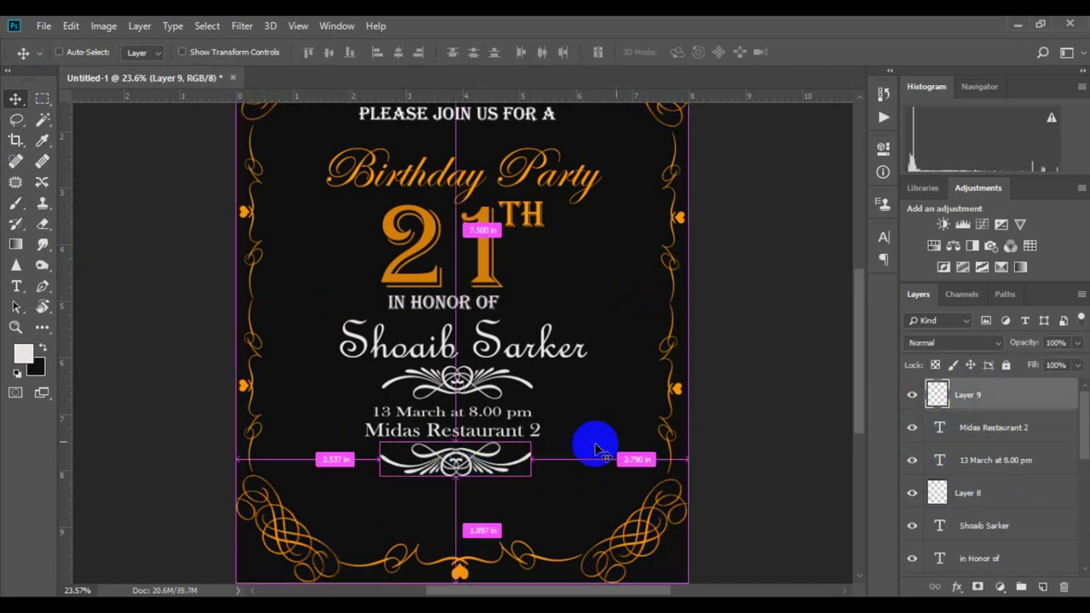
key("ctrl+t")
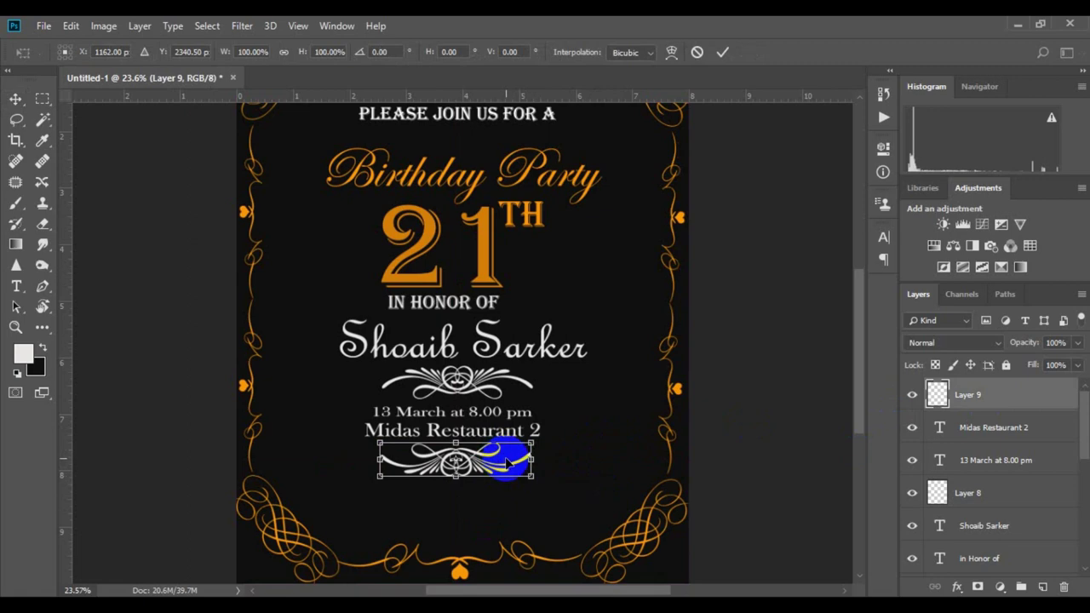
left_click(722, 51)
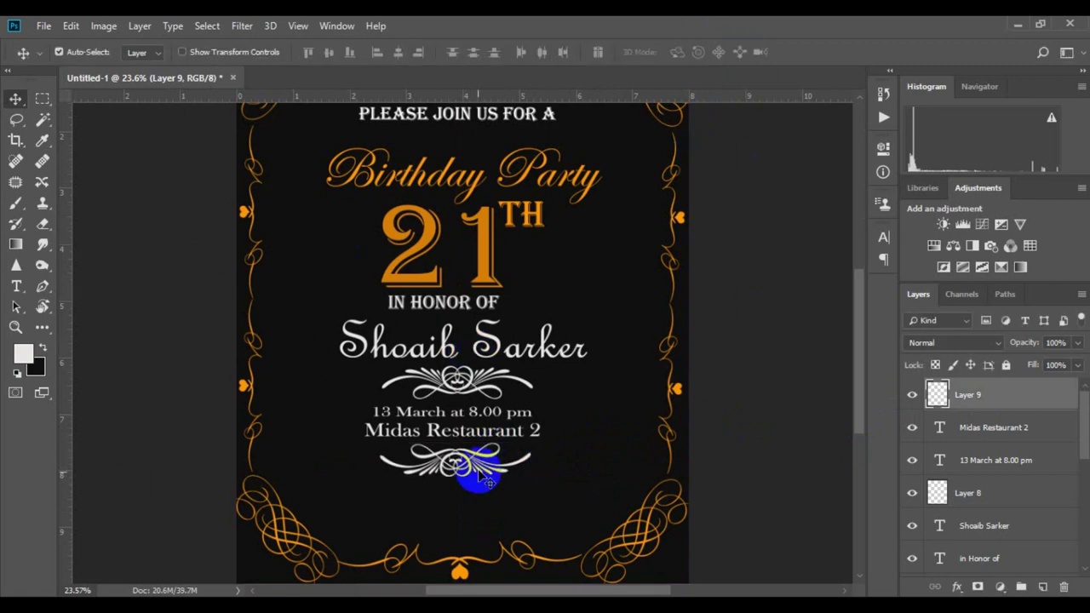
Move the Layer 9 ornament under 'Midas Restaurant 2', centred horizontally on the page.
scroll(518, 304, "down", 5)
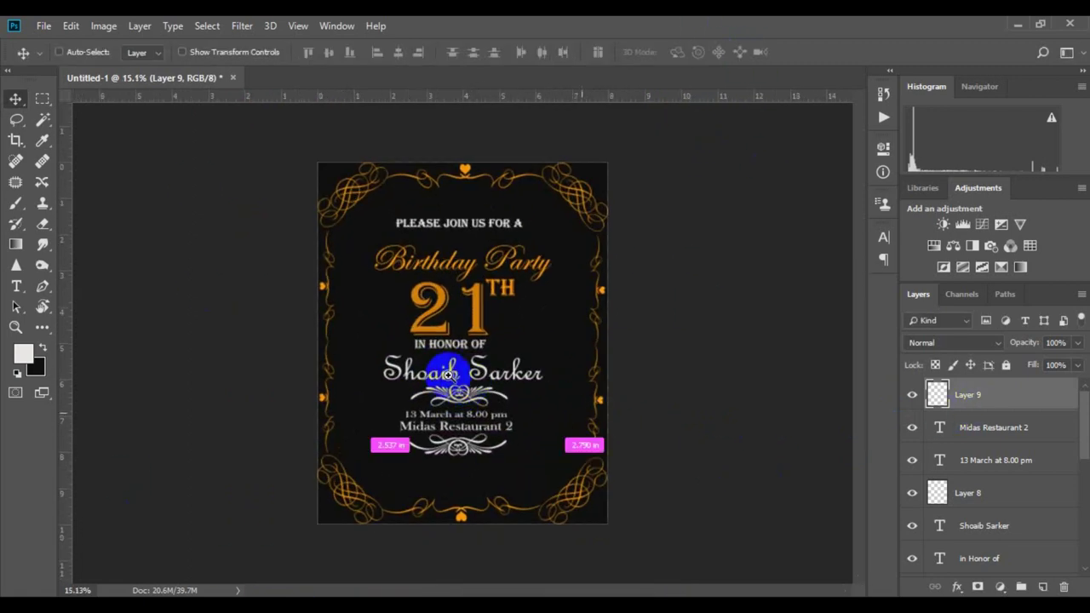
scroll(463, 292, "up", 4)
left_click_drag(419, 372, 473, 449)
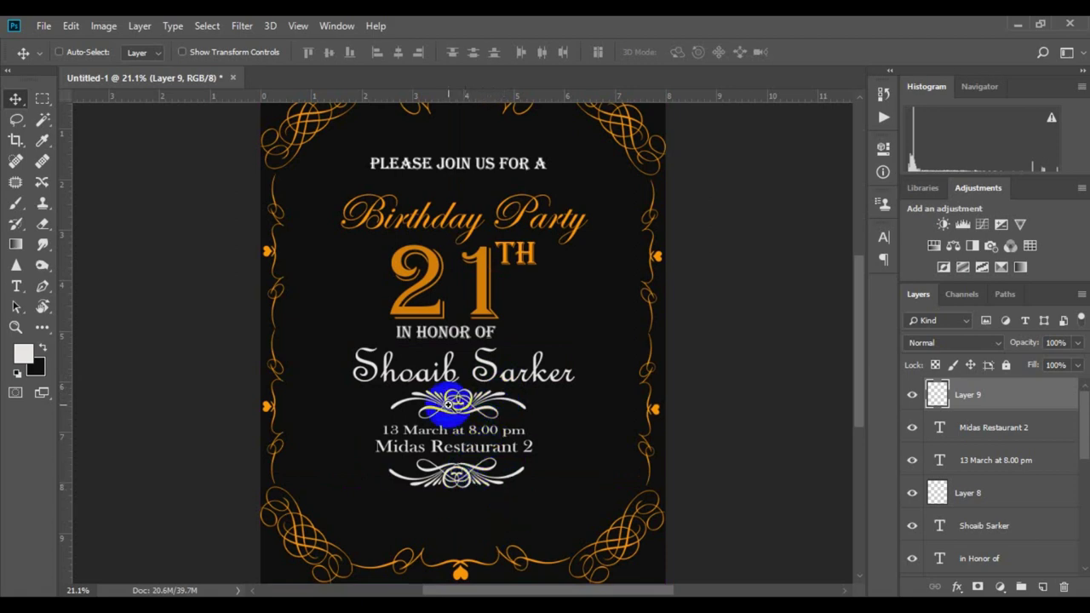
left_click_drag(449, 405, 457, 401)
scroll(458, 402, "up", 2)
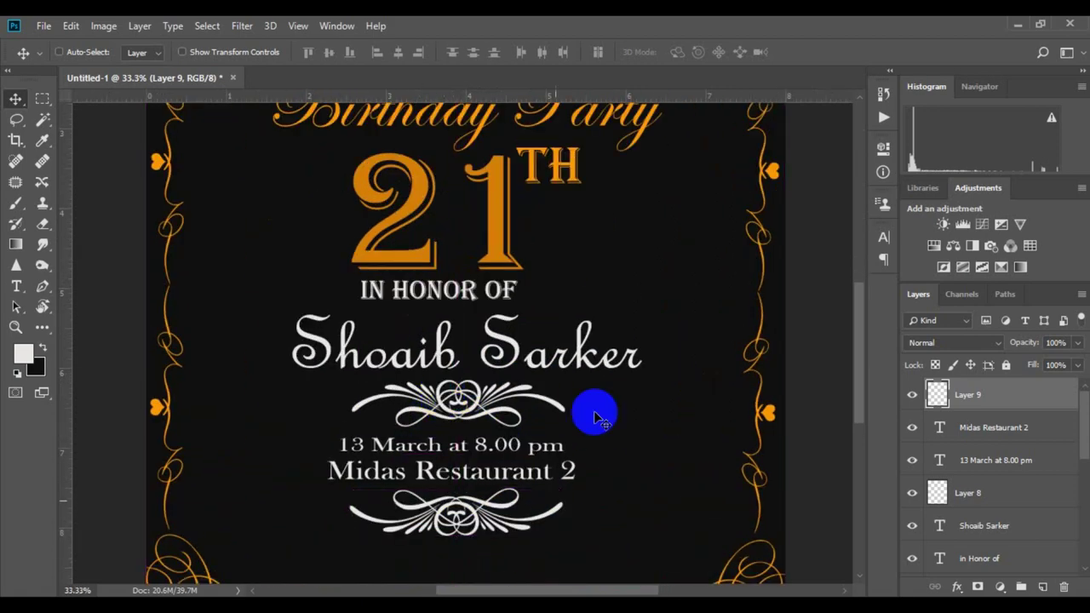
scroll(594, 417, "down", 2)
scroll(443, 504, "up", 1)
scroll(409, 432, "up", 3)
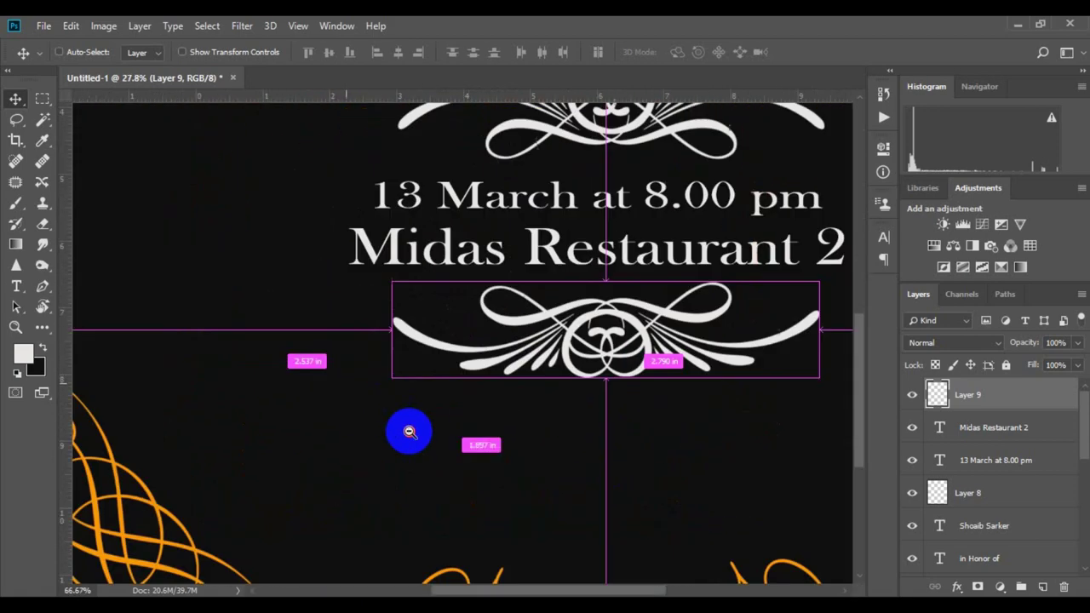
scroll(409, 432, "down", 2)
Type a 'Contact:' line followed by the contact e-mail address near the bottom.
scroll(446, 361, "down", 1)
left_click(17, 286)
left_click(360, 469)
type("C")
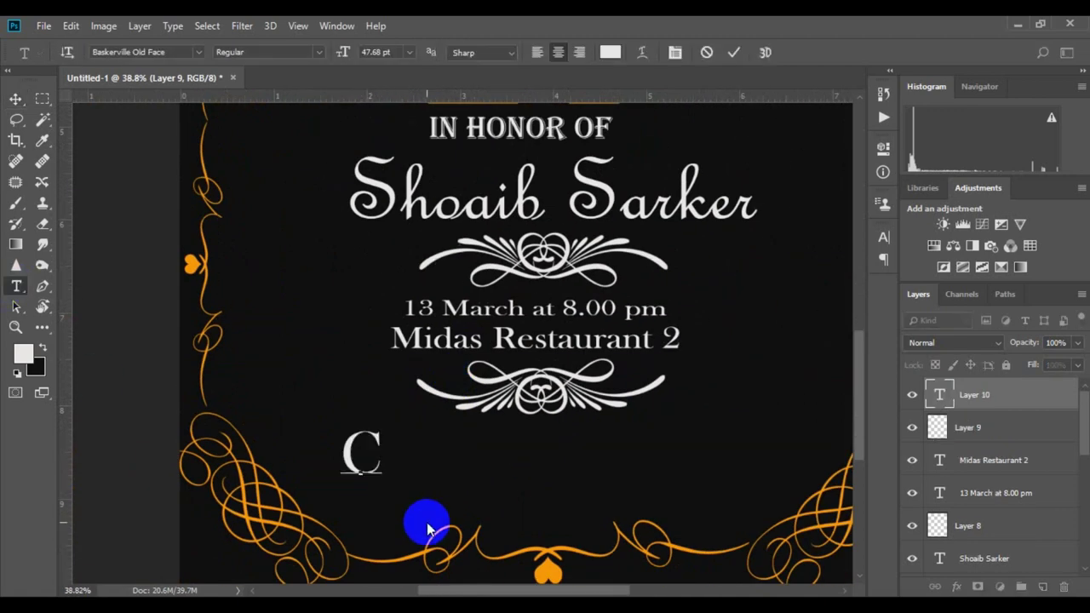
type("ontact:")
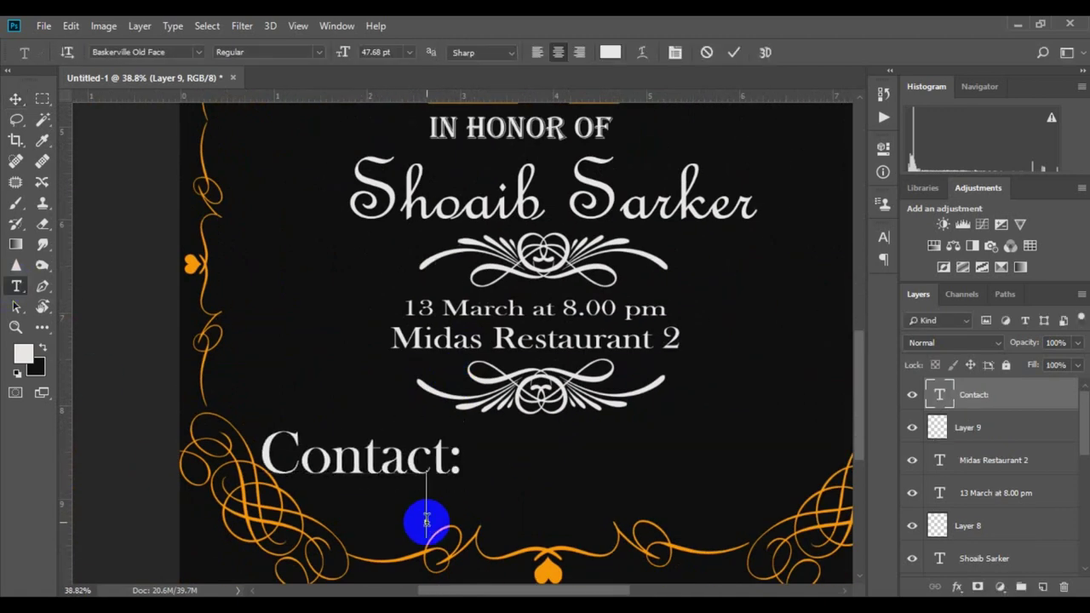
left_click(427, 521)
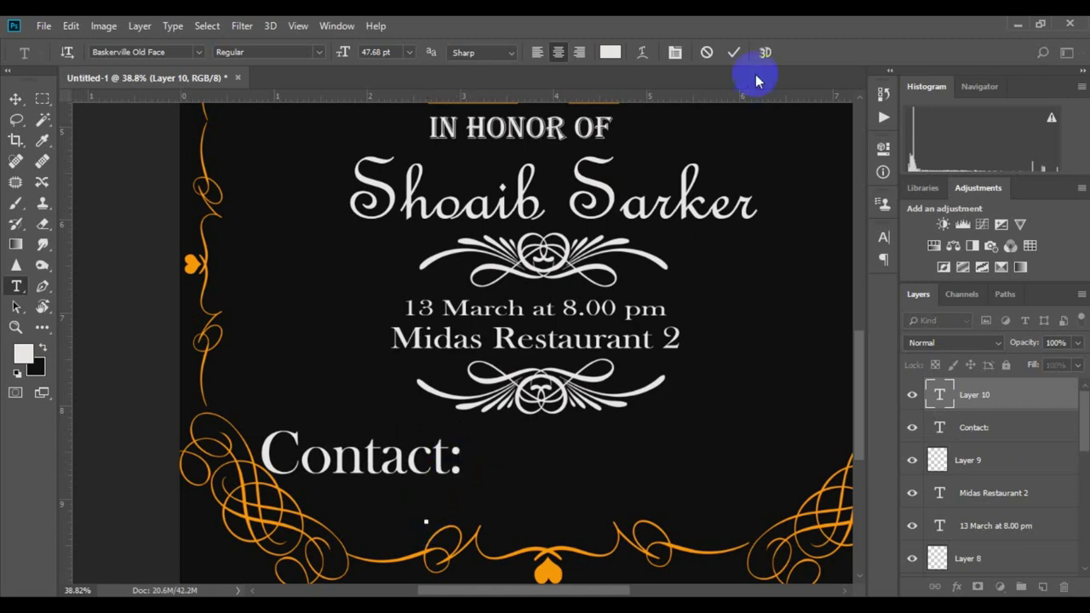
left_click(489, 463)
type("S")
key("BackSpace")
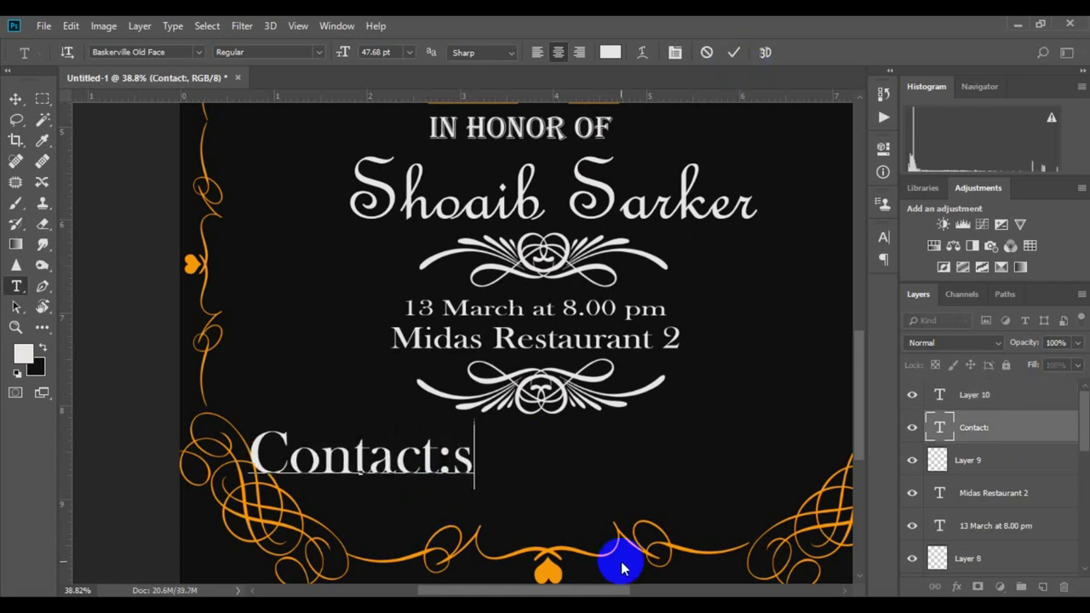
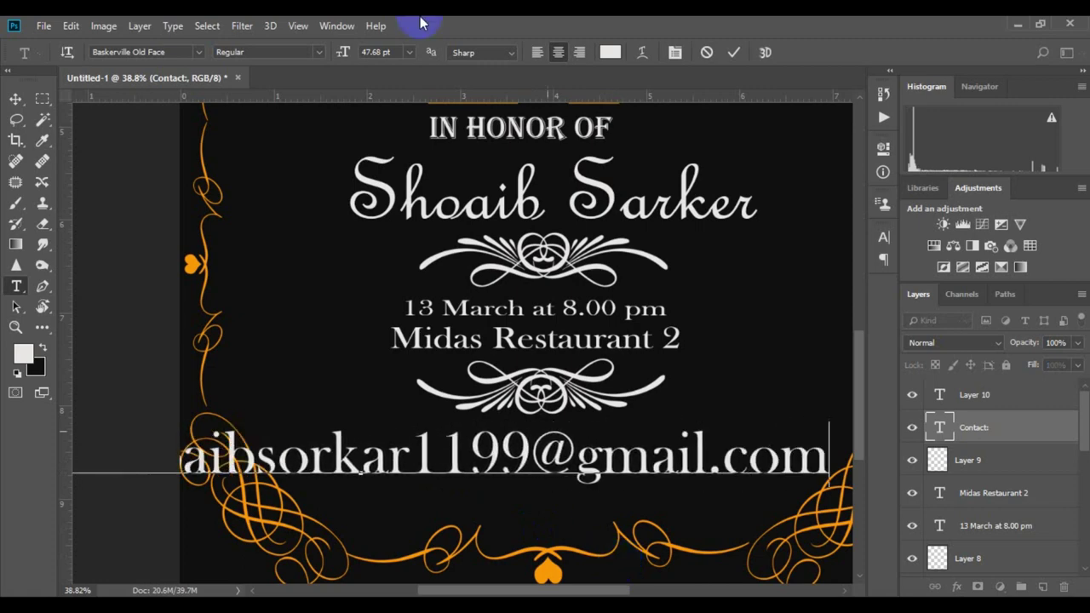
key("ctrl+Return")
Set the whole contact line's font size to 18 pt.
left_click_drag(825, 460, 9, 438)
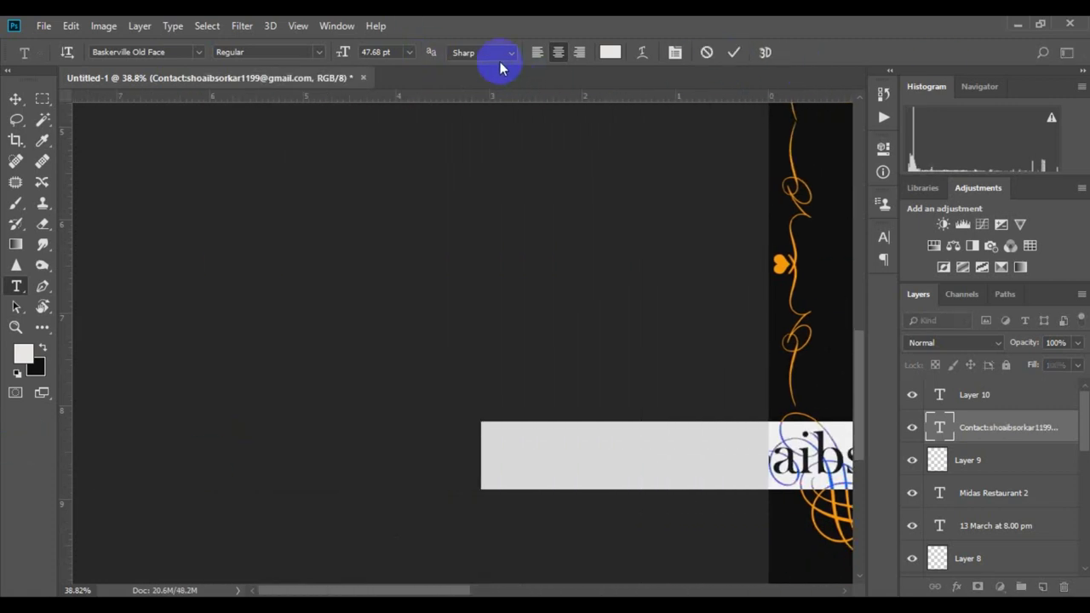
left_click(409, 51)
left_click(388, 116)
scroll(705, 401, "down", 5)
scroll(597, 408, "up", 3)
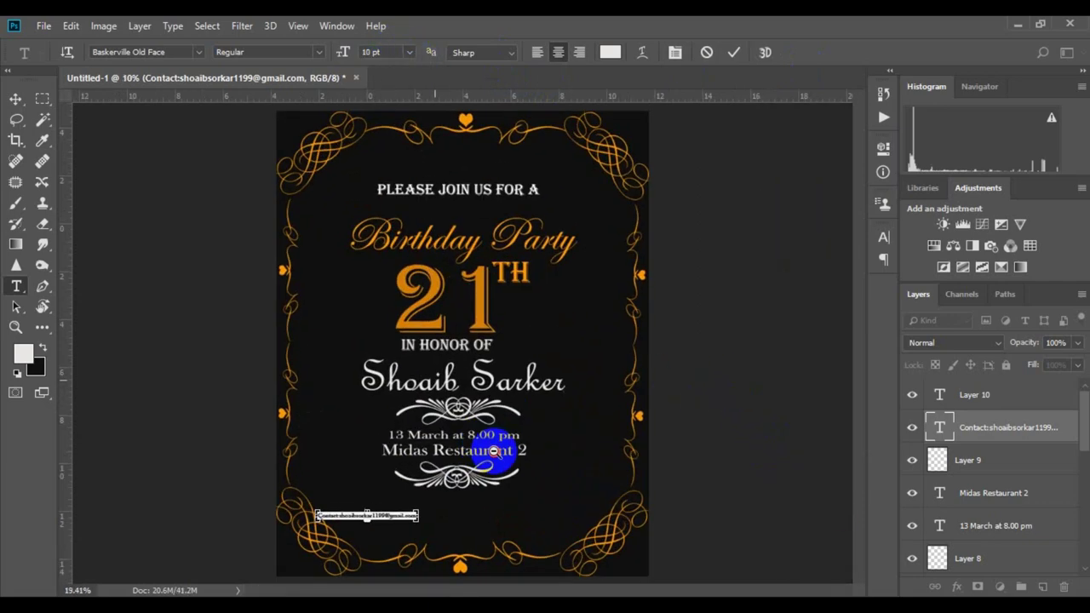
scroll(494, 426, "up", 2)
scroll(426, 434, "up", 1)
left_click(409, 52)
left_click(390, 175)
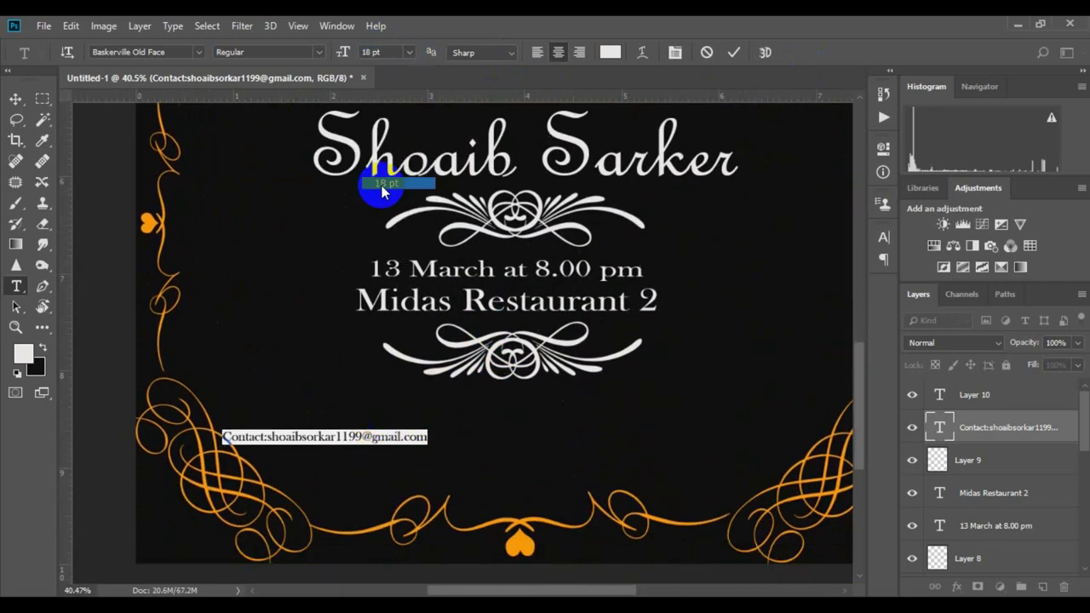
left_click(734, 52)
Centre the contact line just above the bottom border and tidy the text after 'Contact:'.
left_click(14, 98)
key("ctrl+t")
left_click_drag(361, 447, 560, 467)
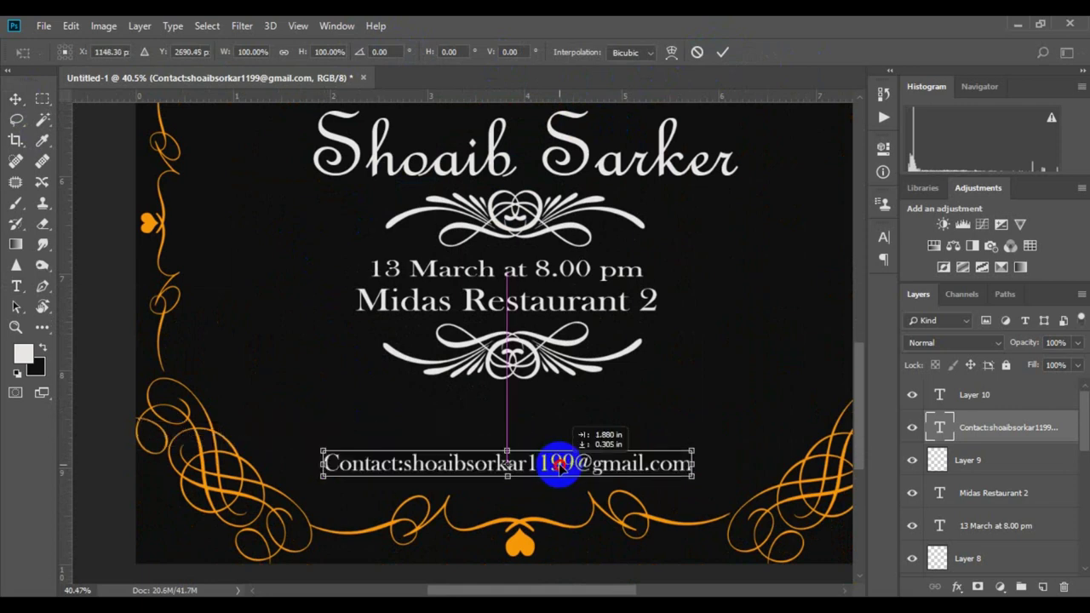
left_click(723, 52)
key("t")
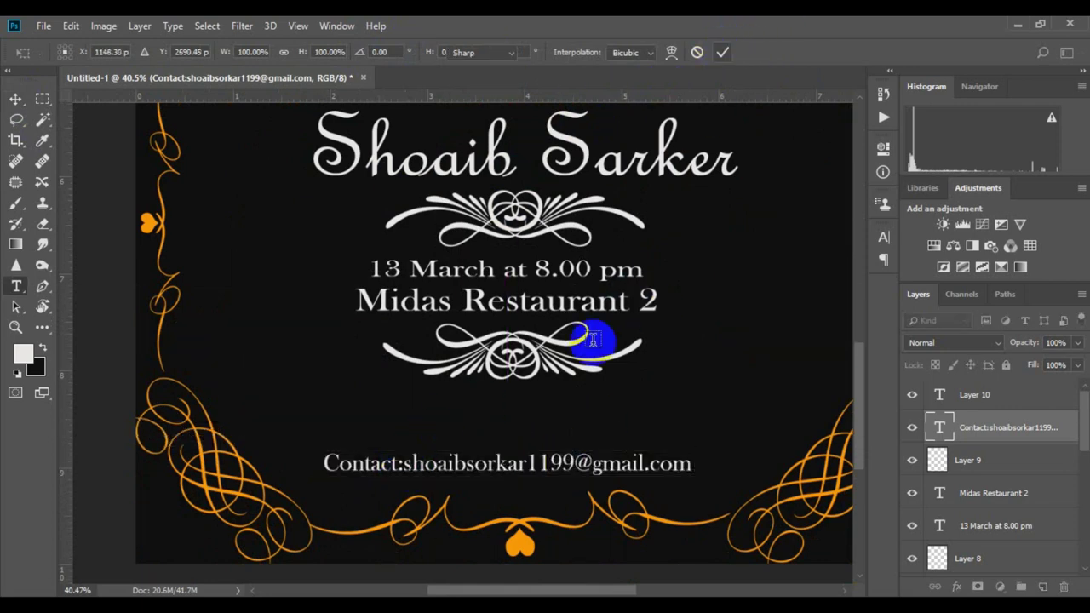
left_click(401, 463)
left_click(730, 52)
mouse_move(641, 419)
left_mouse_down()
mouse_move(554, 426)
mouse_move(536, 414)
left_mouse_up()
left_click_drag(365, 319, 434, 312)
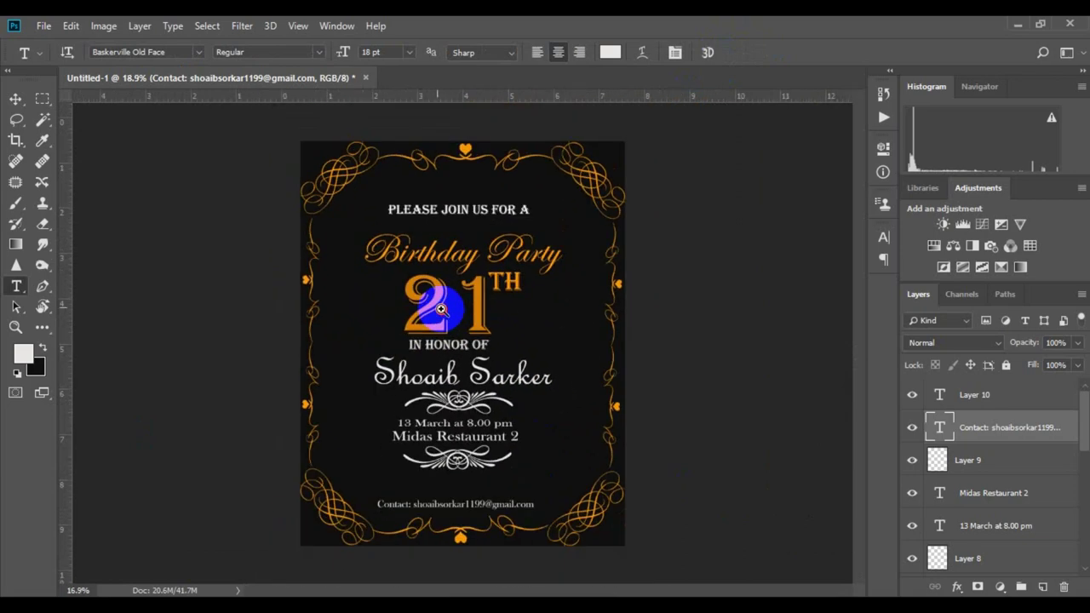
left_click(999, 402)
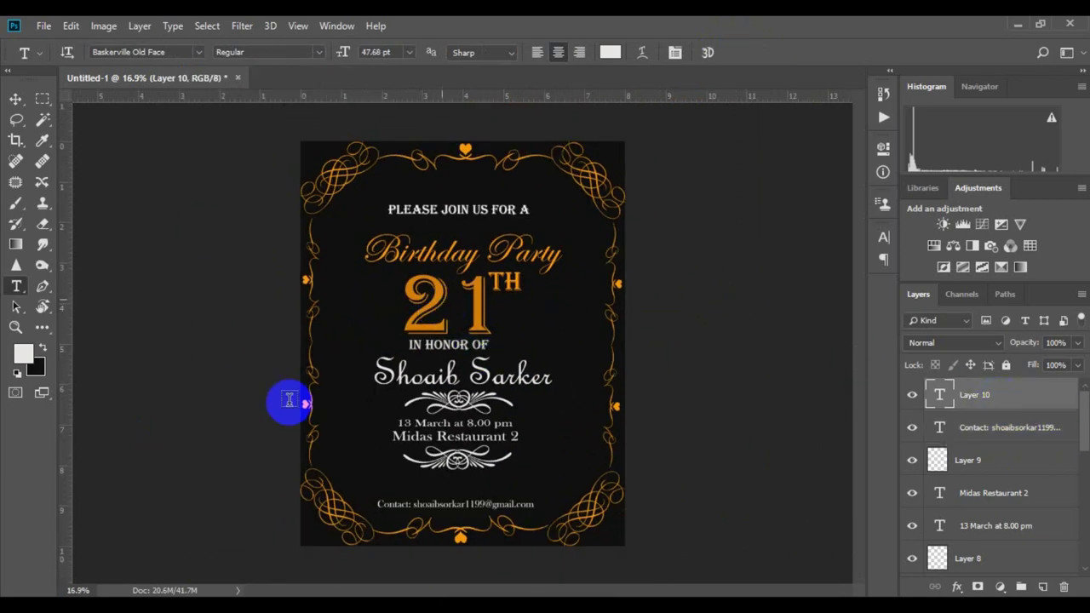
Use Flatten Image from the Layers panel menu to merge everything into one Background layer.
right_click(974, 561)
left_click(848, 496)
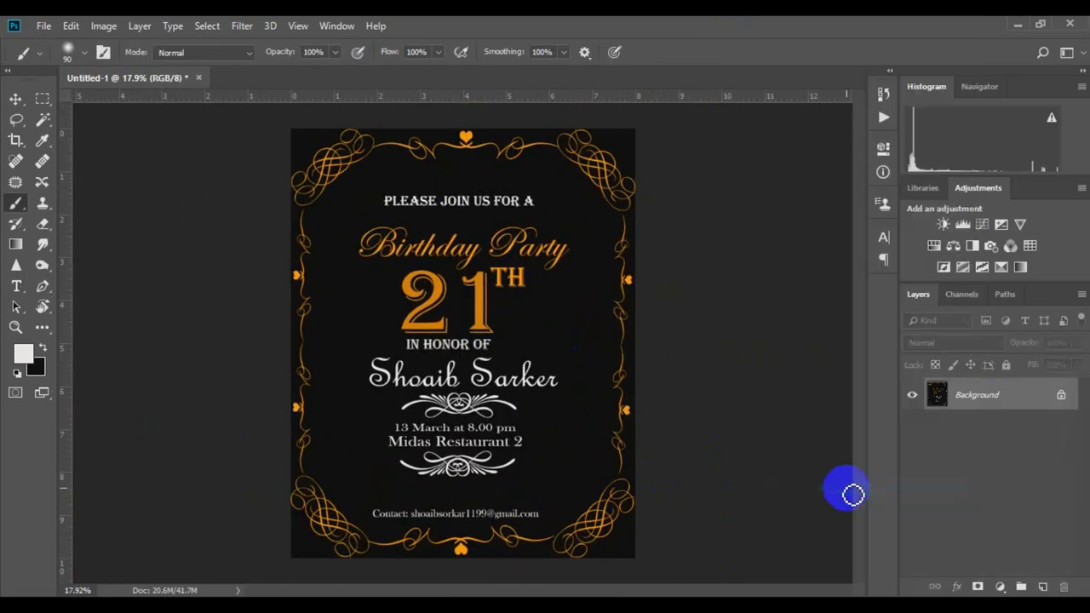
left_click_drag(548, 335, 502, 294)
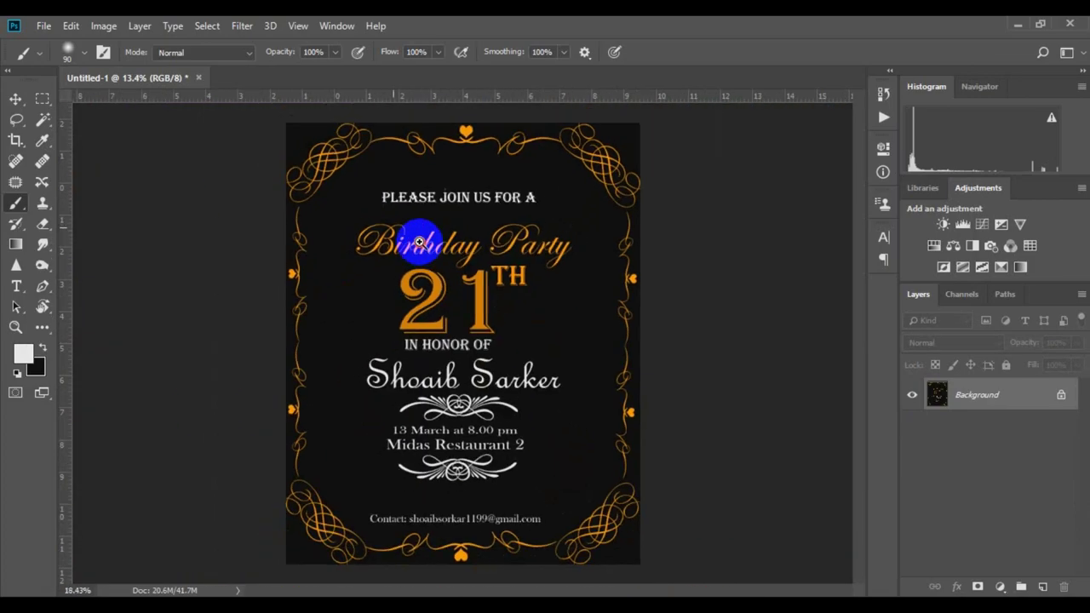